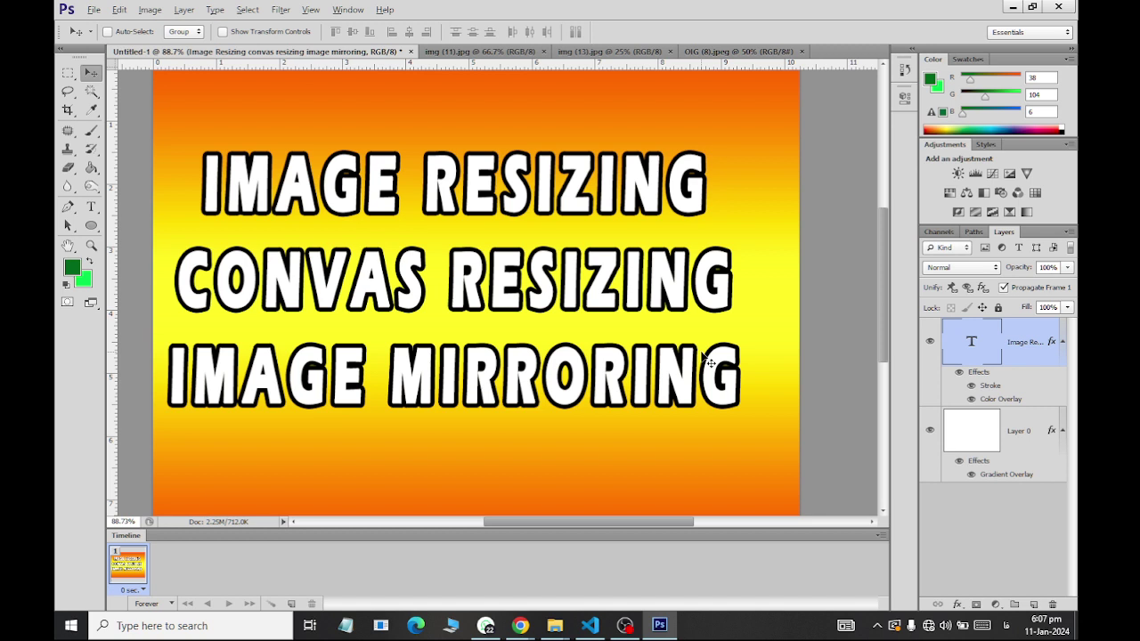
# Switch to the desk photo document img (11).jpg
pyautogui.click(481, 52)
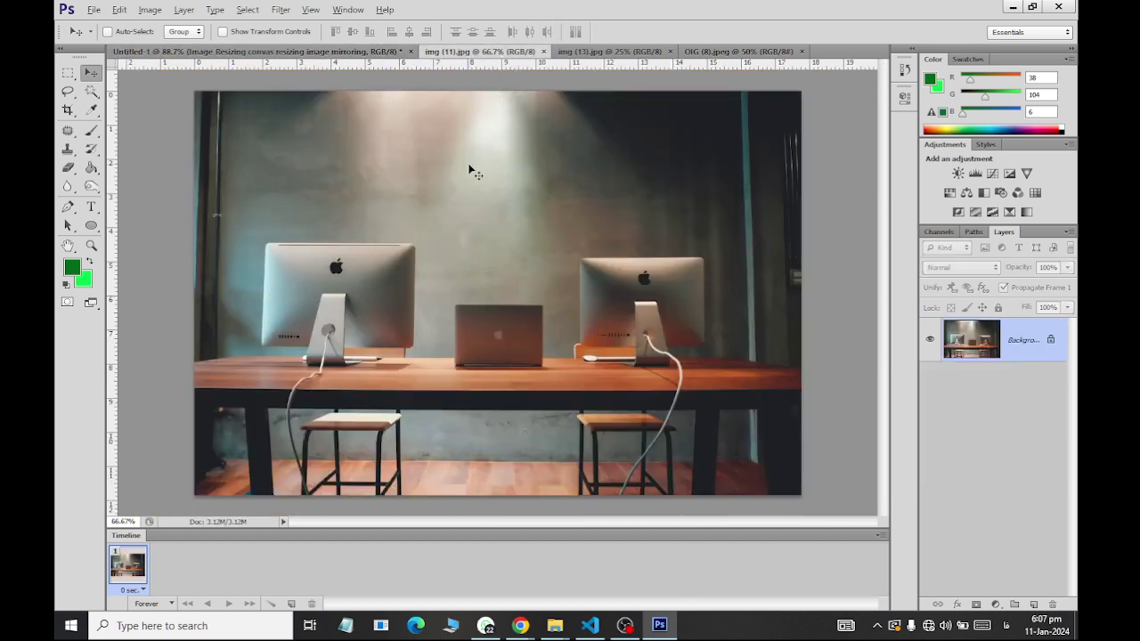
# Open the Image Size dialog for the desk photo and move it aside
pyautogui.click(150, 11)
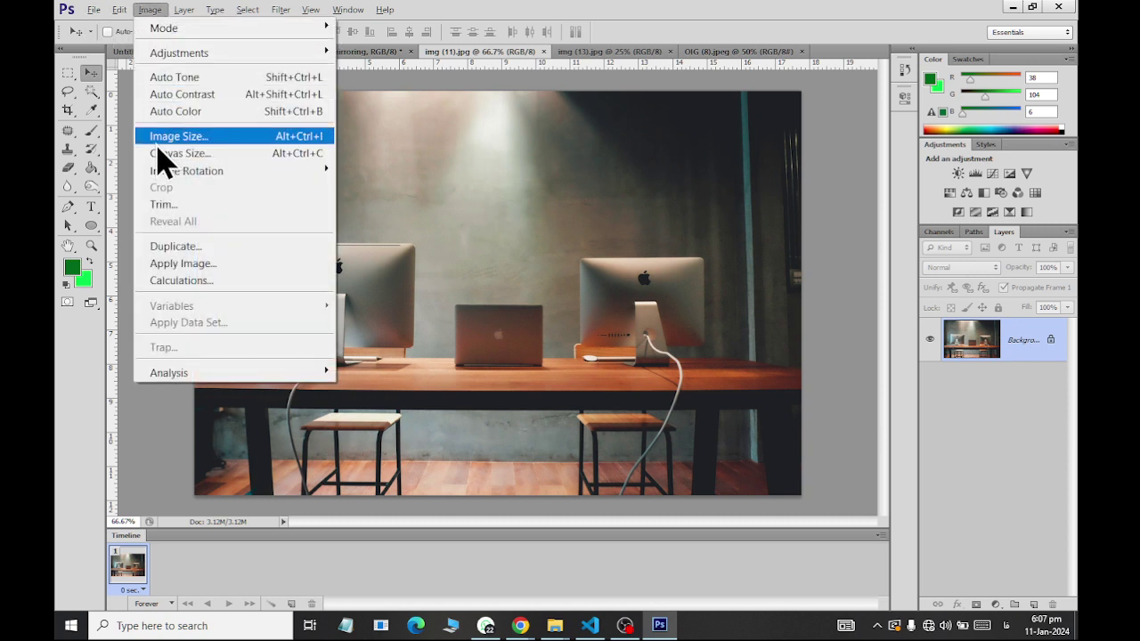
pyautogui.click(309, 138)
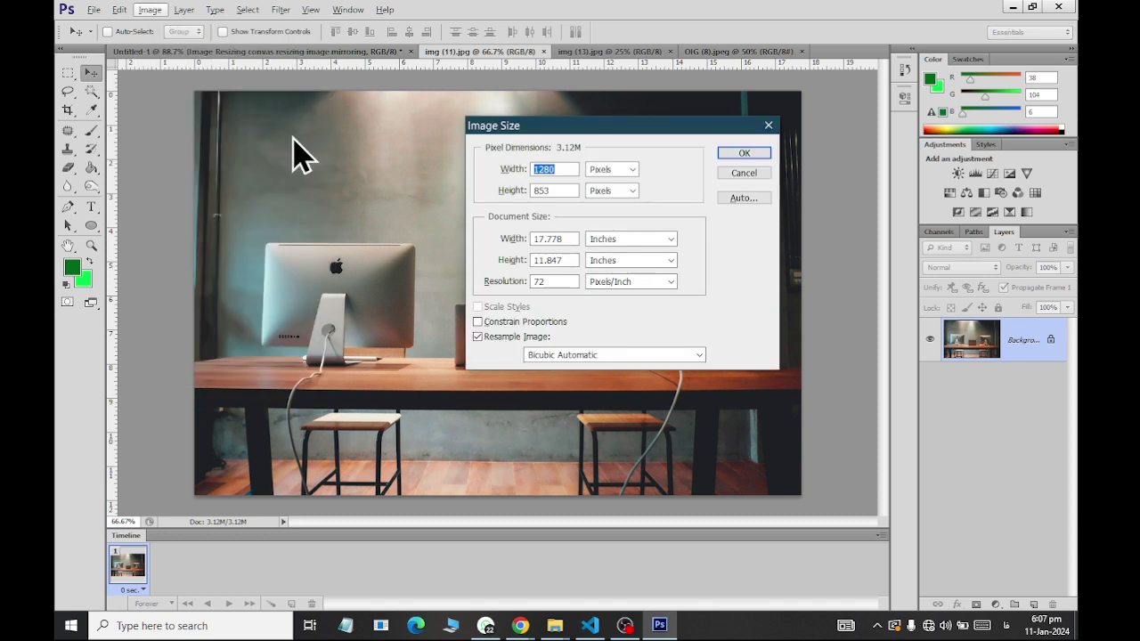
pyautogui.moveTo(541, 121); pyautogui.dragTo(340, 138)
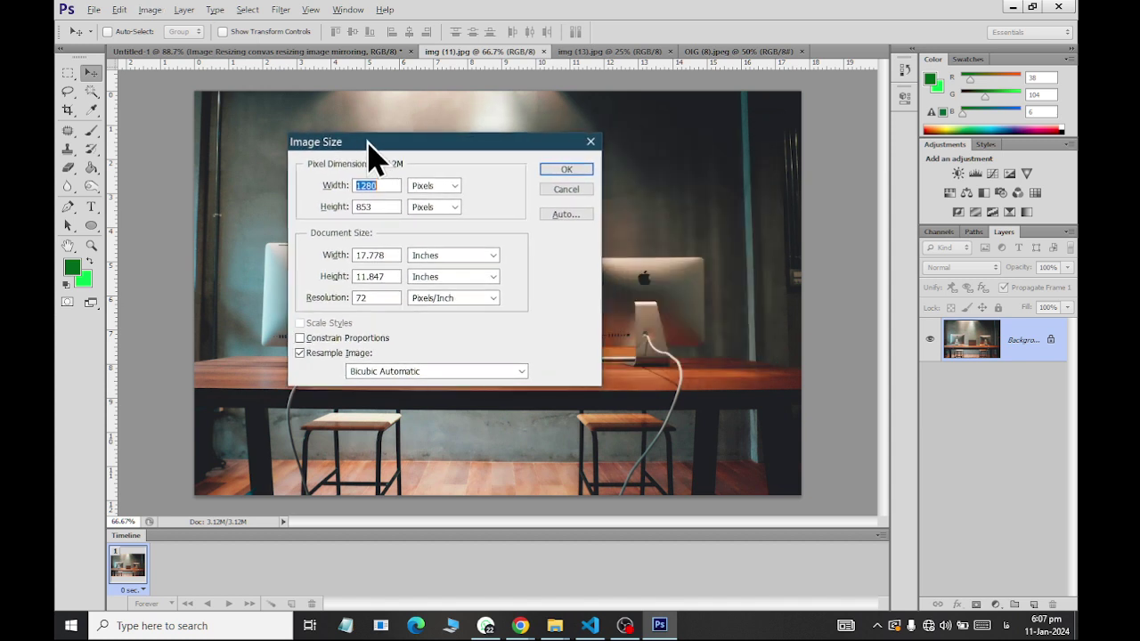
# Review the 1280×853 pixel, 17.778×11.847 inch sizes and select the 72 resolution value
pyautogui.click(370, 254)
pyautogui.click(369, 277)
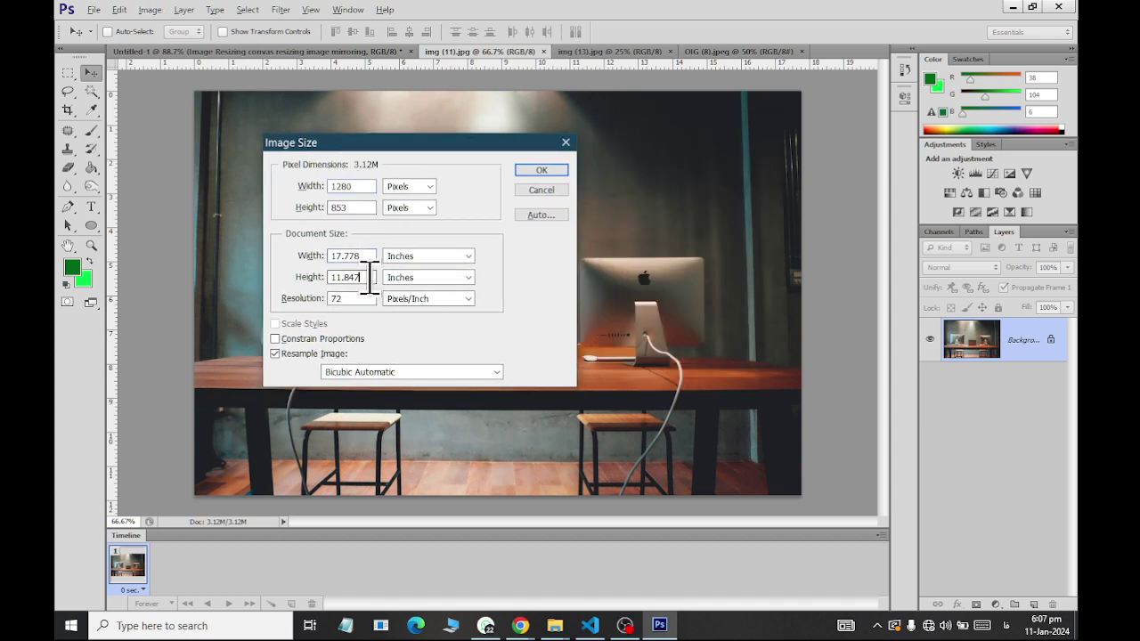
pyautogui.click(347, 298)
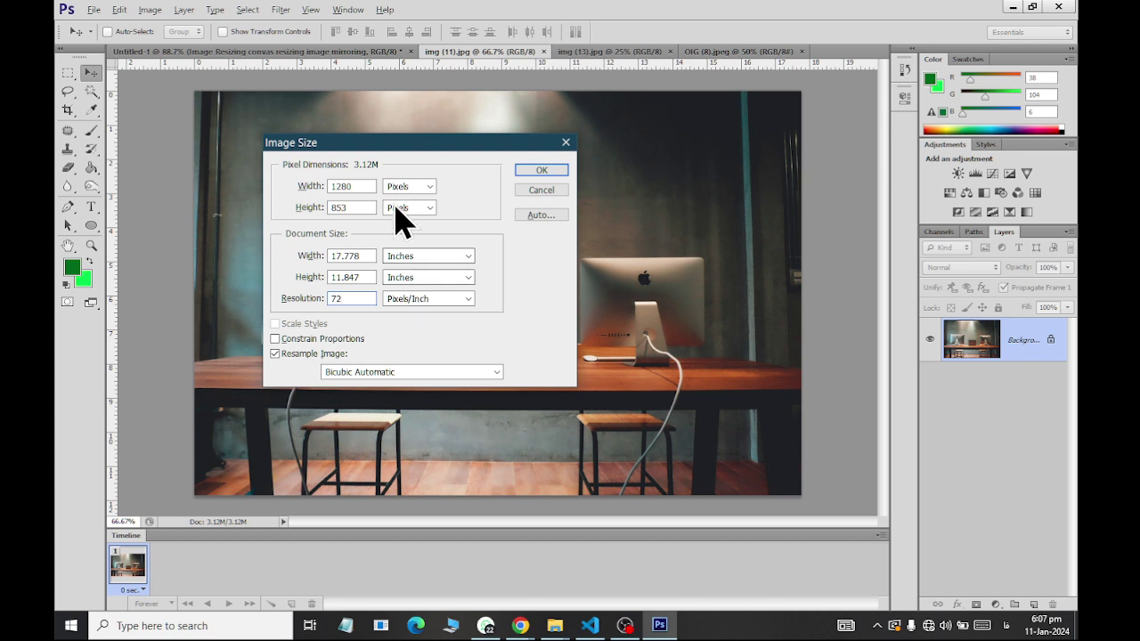
pyautogui.click(363, 186)
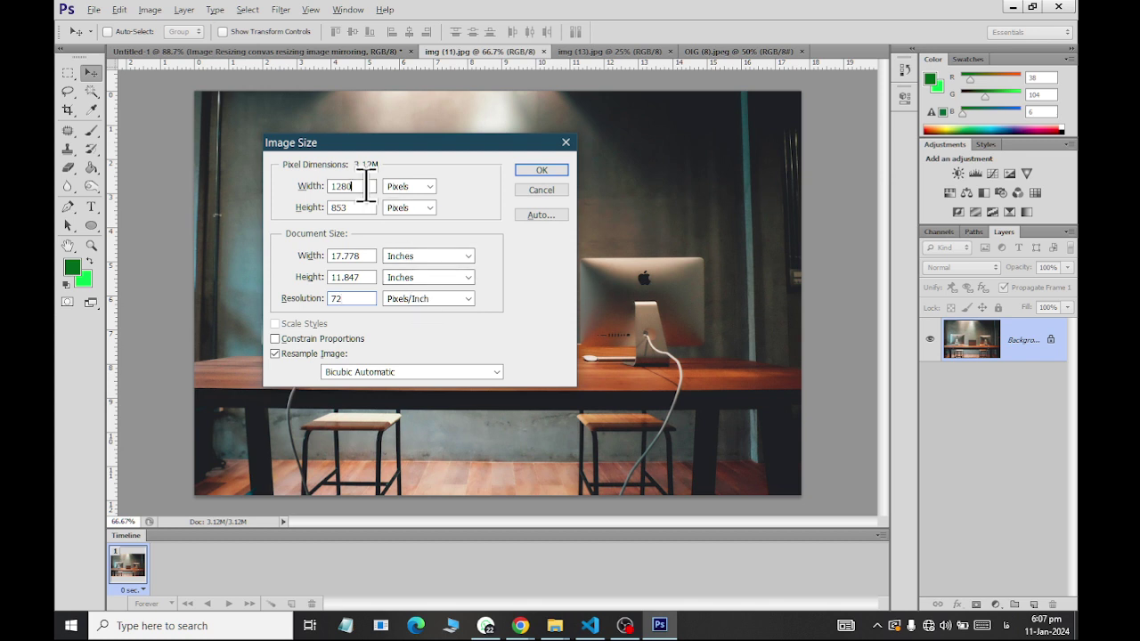
pyautogui.click(353, 299)
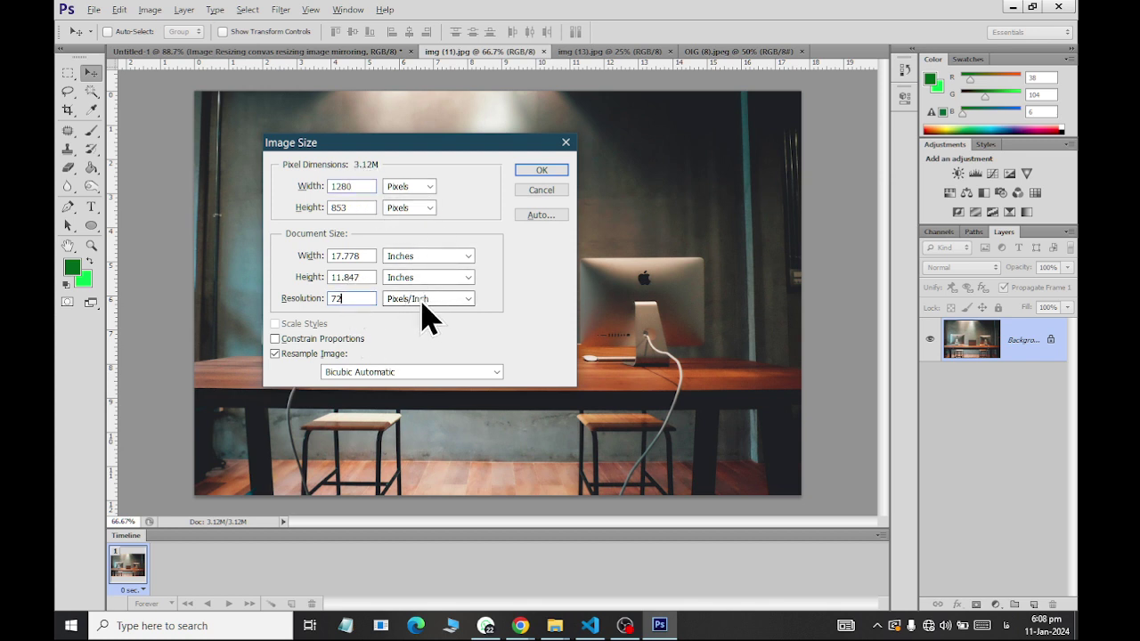
pyautogui.click(359, 186)
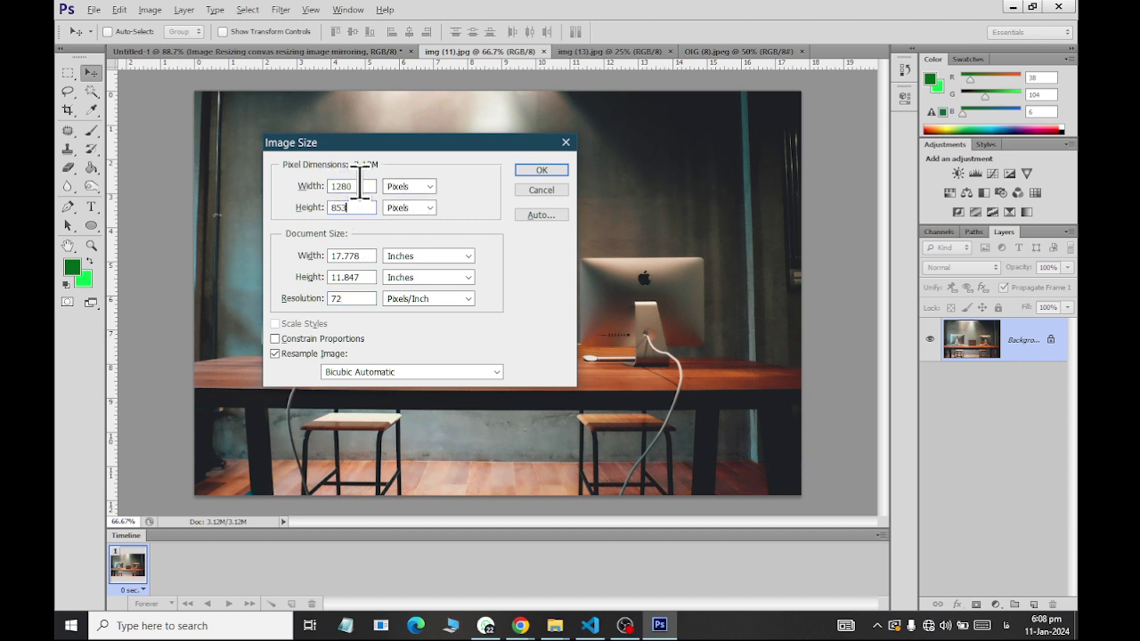
pyautogui.click(371, 256)
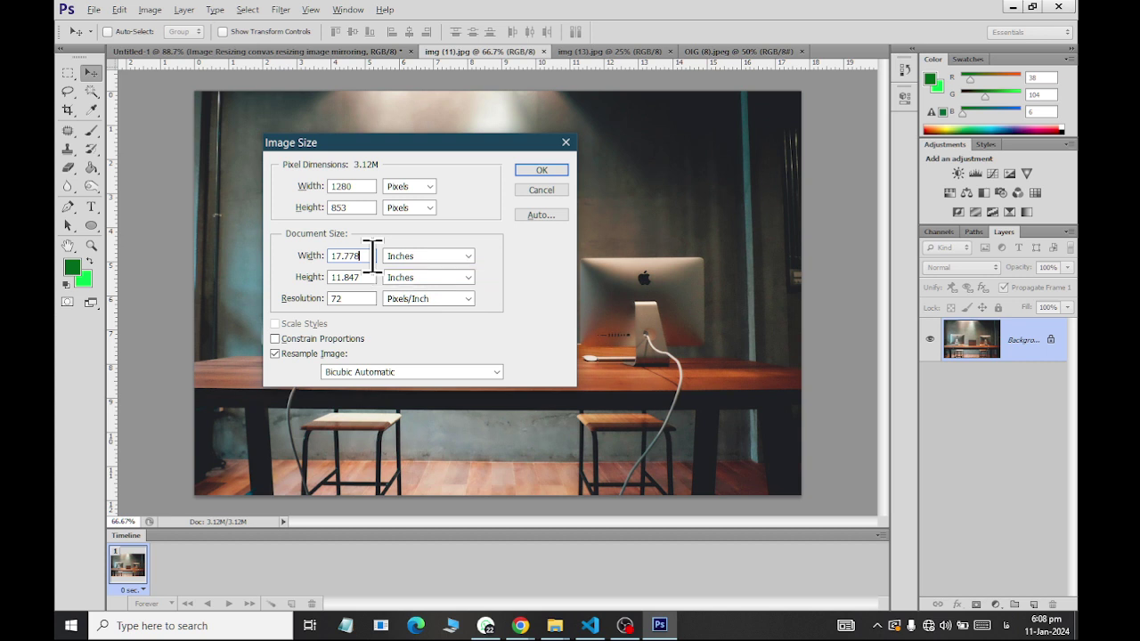
pyautogui.click(366, 185)
pyautogui.click(364, 206)
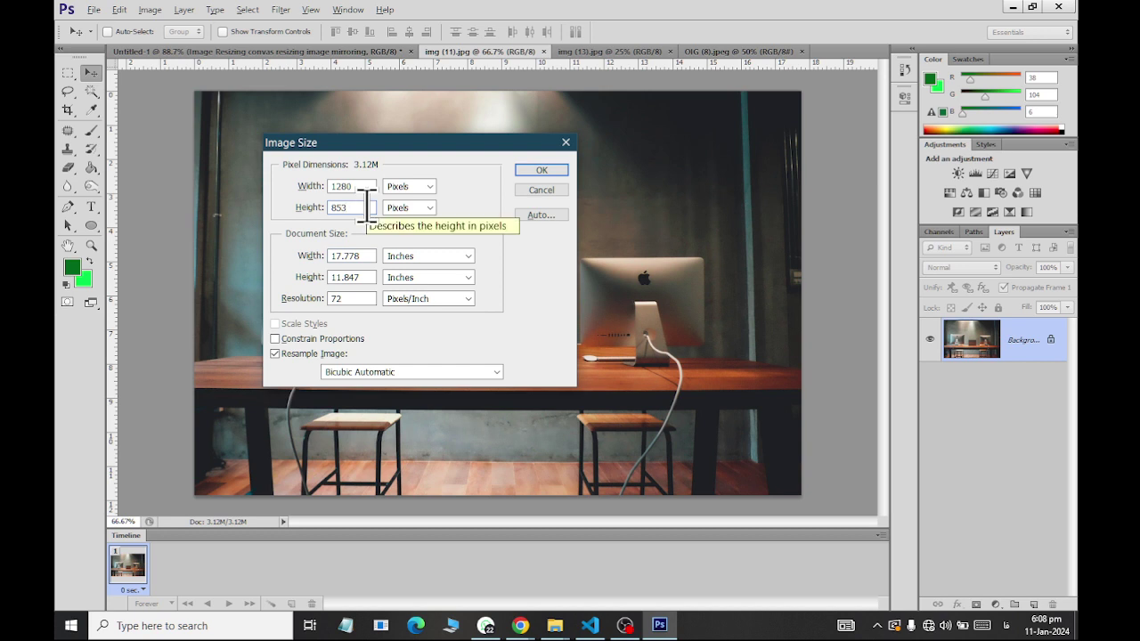
pyautogui.click(364, 277)
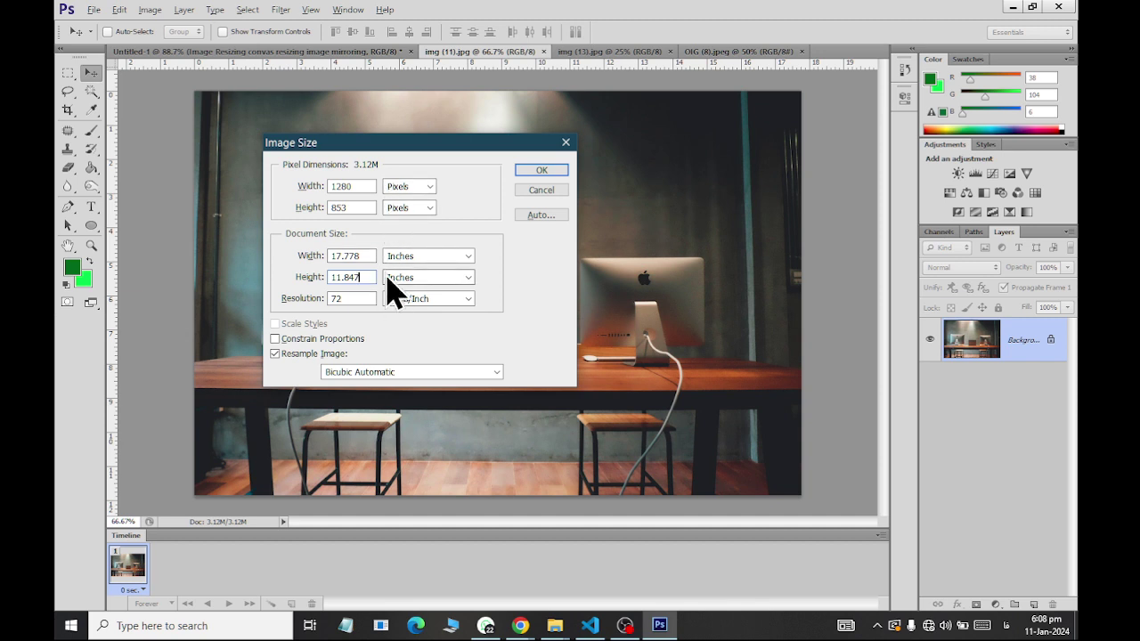
pyautogui.click(370, 256)
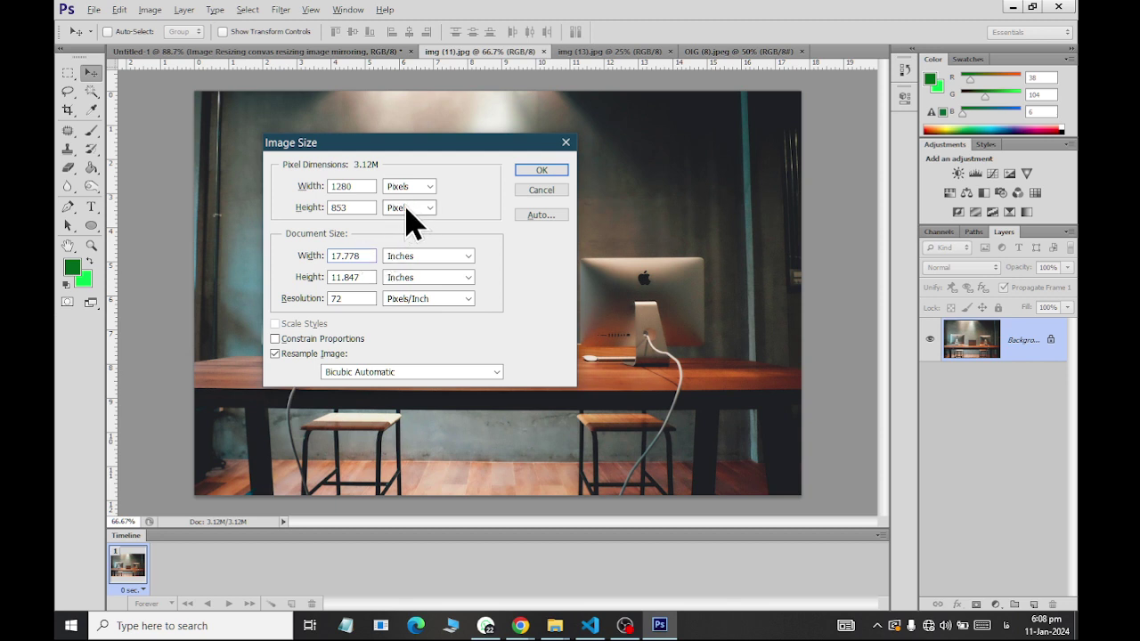
pyautogui.doubleClick(365, 256)
pyautogui.doubleClick(359, 298)
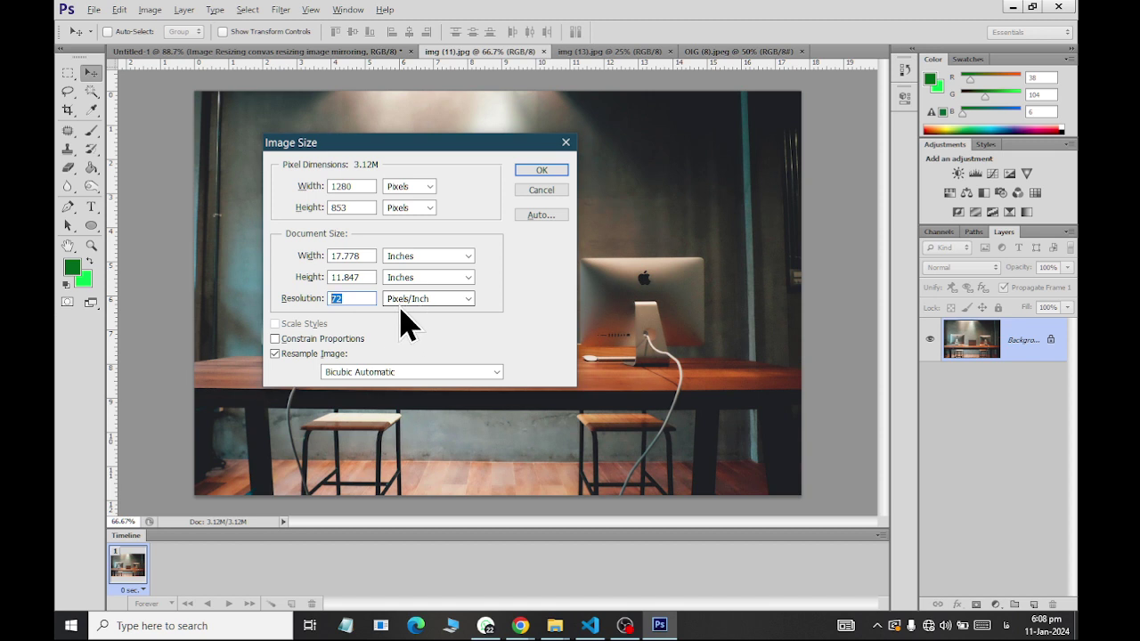
# Try a 100 pixels/inch resolution, then return to 72 with Constrain Proportions on
pyautogui.write('100')
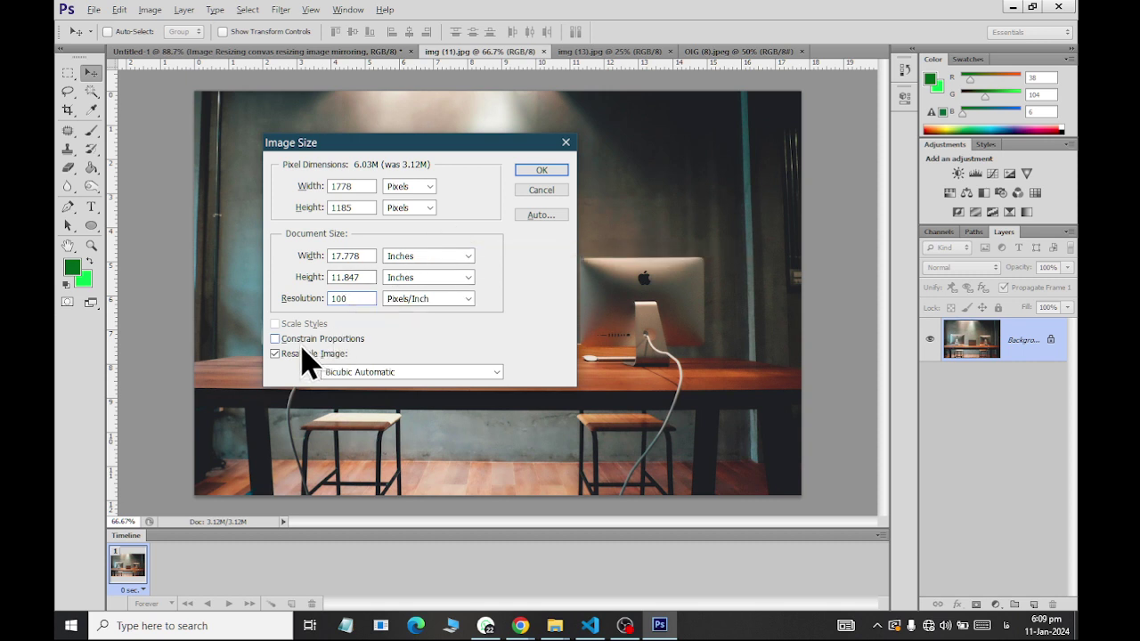
pyautogui.click(302, 350)
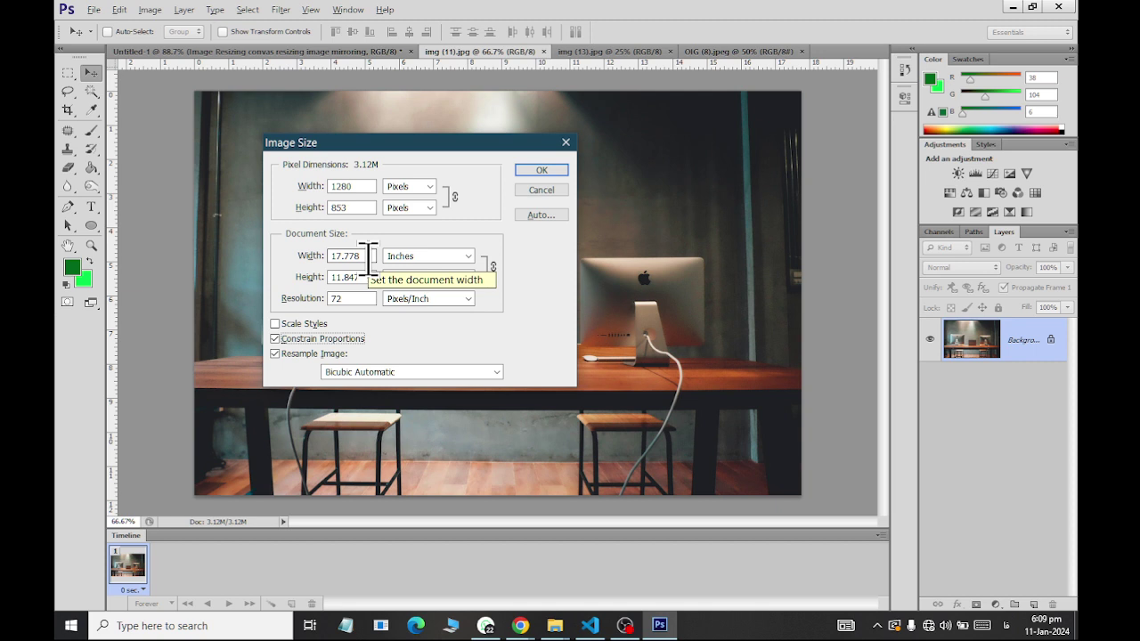
# Resize the desk photo proportionally to 8 inches wide (576×384), then undo it
pyautogui.moveTo(366, 256); pyautogui.dragTo(314, 258)
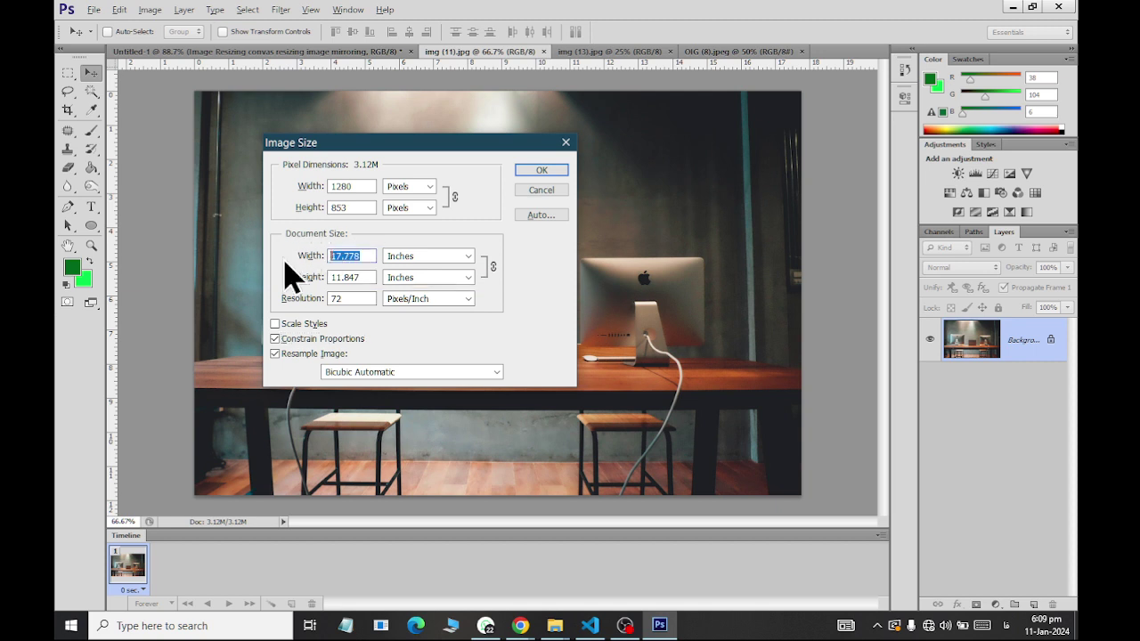
pyautogui.write('8')
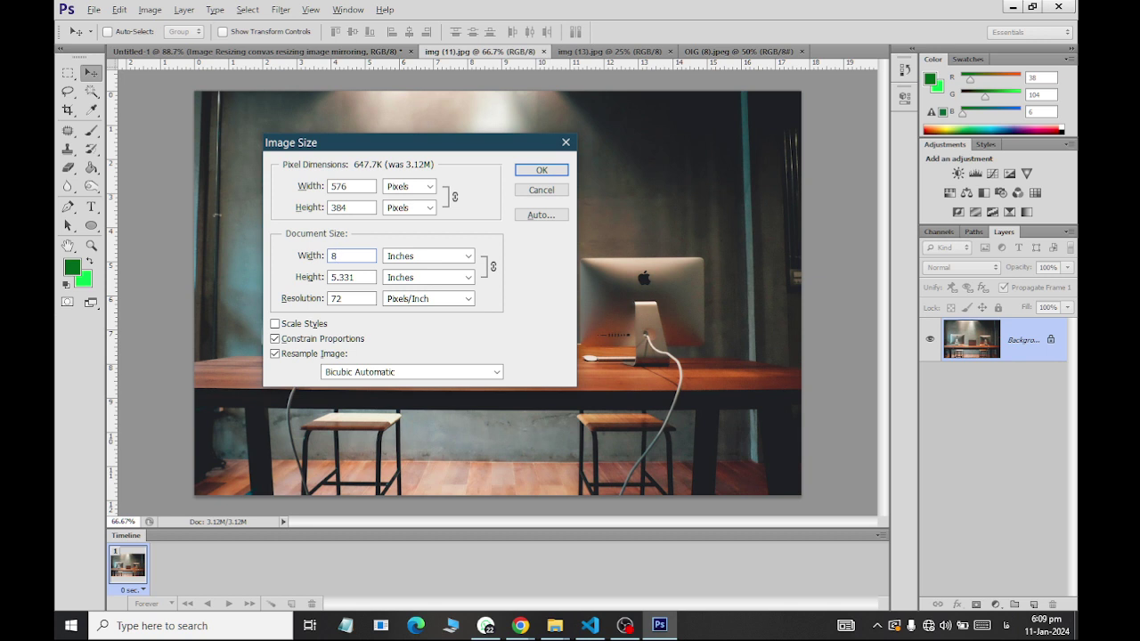
pyautogui.click(361, 277)
pyautogui.click(541, 170)
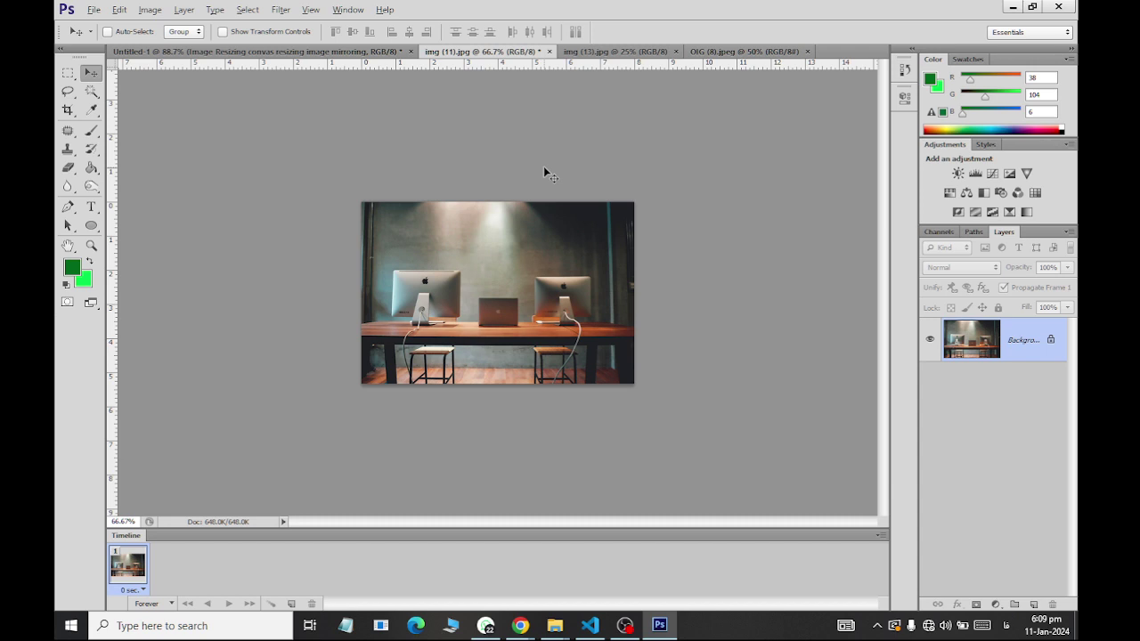
pyautogui.hotkey('ctrl', 'z')
pyautogui.hotkey('ctrl', 'alt', 'i')
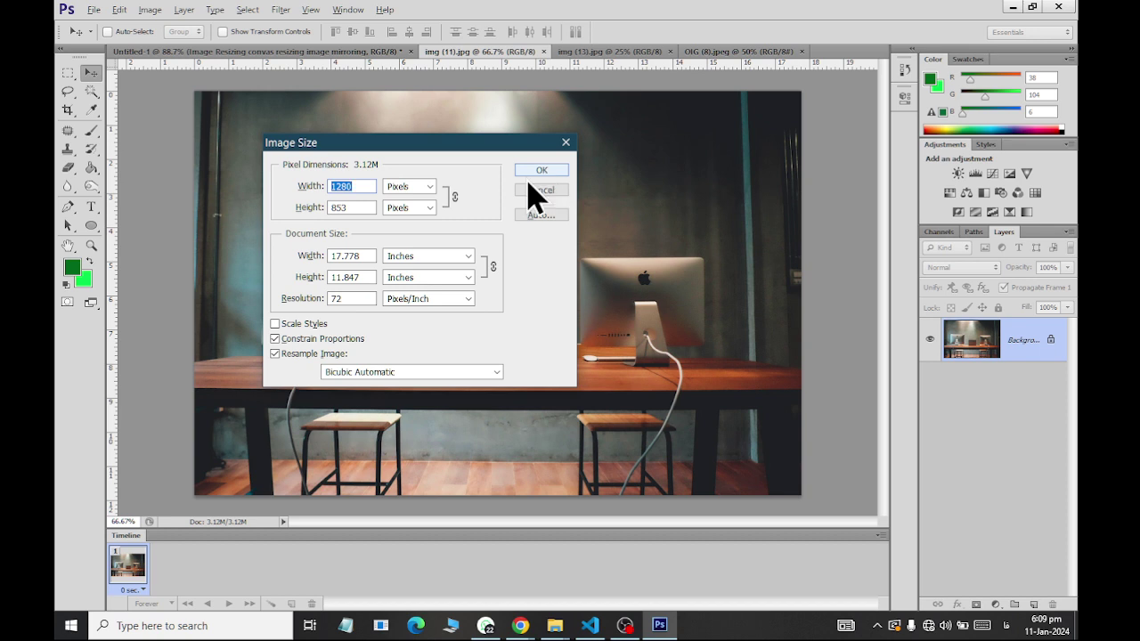
# Resize the photo non-proportionally to 8 × 4 inches (576×288), then undo it
pyautogui.click(297, 341)
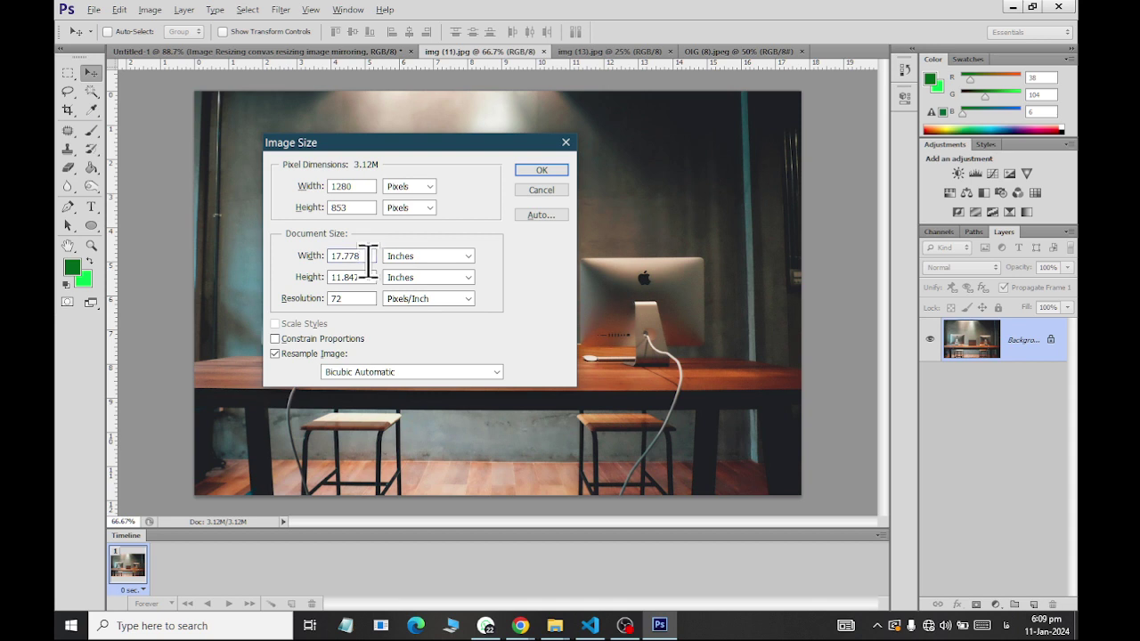
pyautogui.press('BackSpace')
pyautogui.press('BackSpace')
pyautogui.press('BackSpace')
pyautogui.press('BackSpace')
pyautogui.press('BackSpace')
pyautogui.press('BackSpace')
pyautogui.write('8')
pyautogui.press('Tab')
pyautogui.press('Tab')
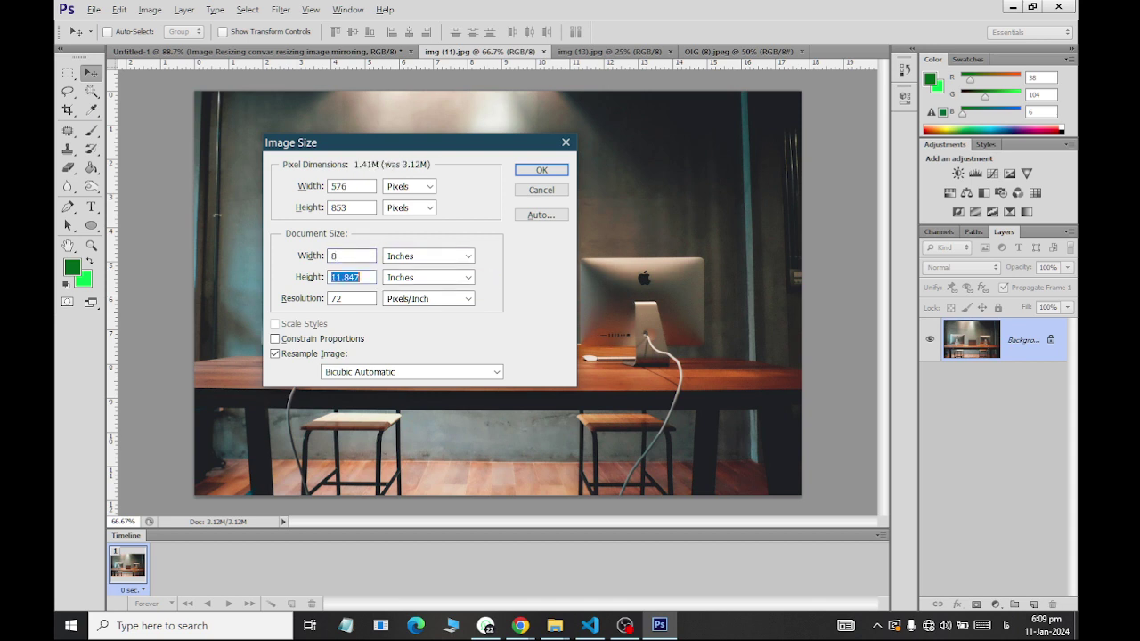
pyautogui.write('4')
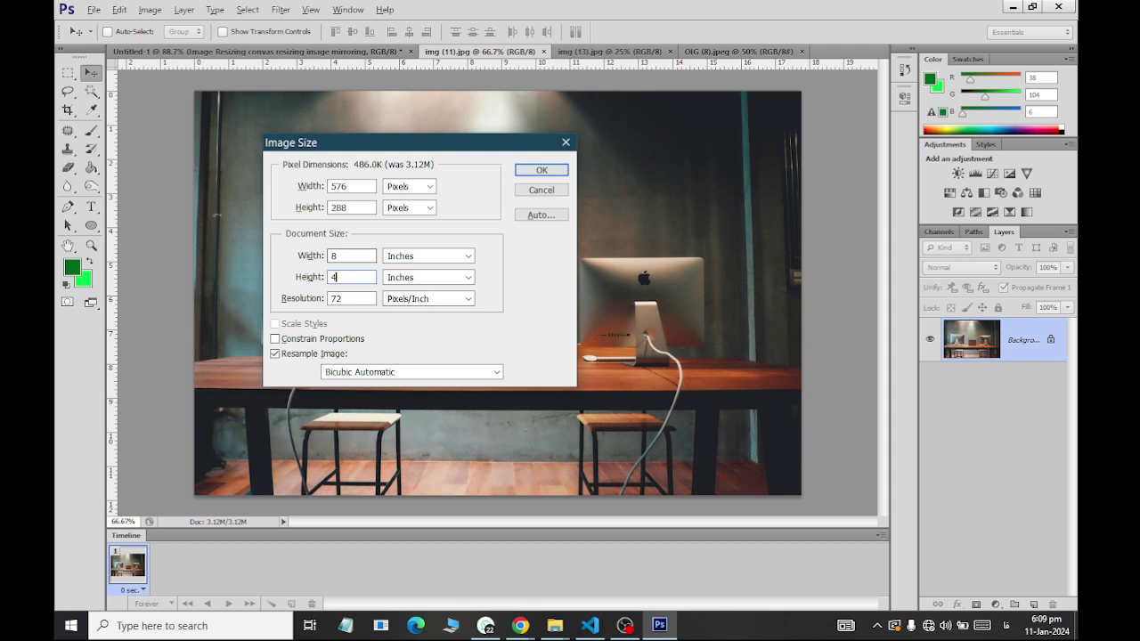
pyautogui.press('Return')
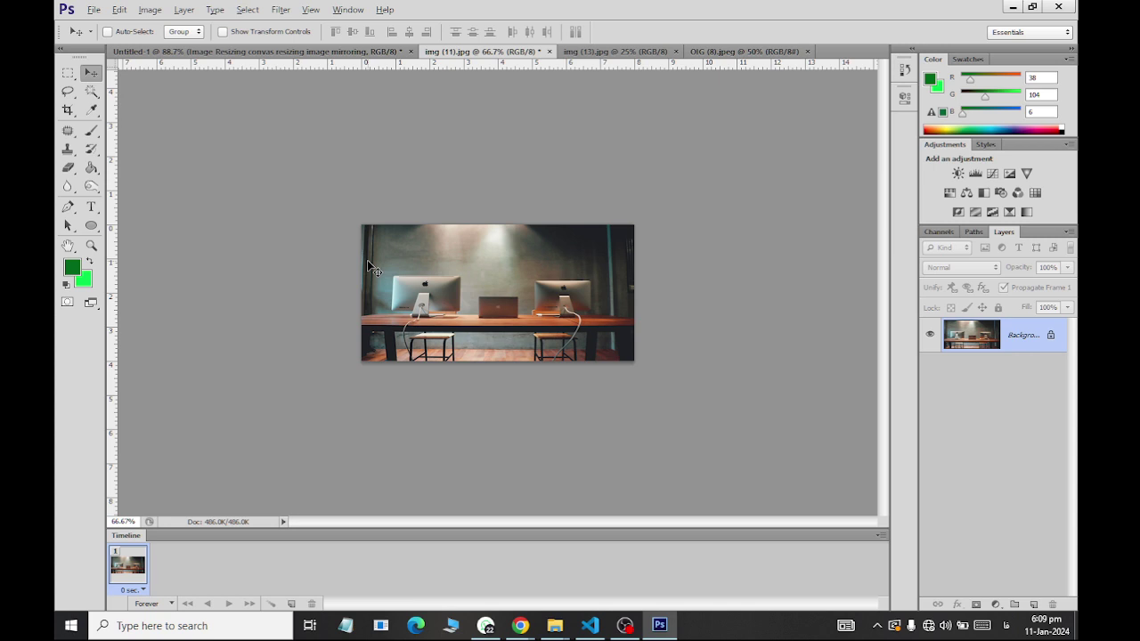
pyautogui.hotkey('ctrl', 'z')
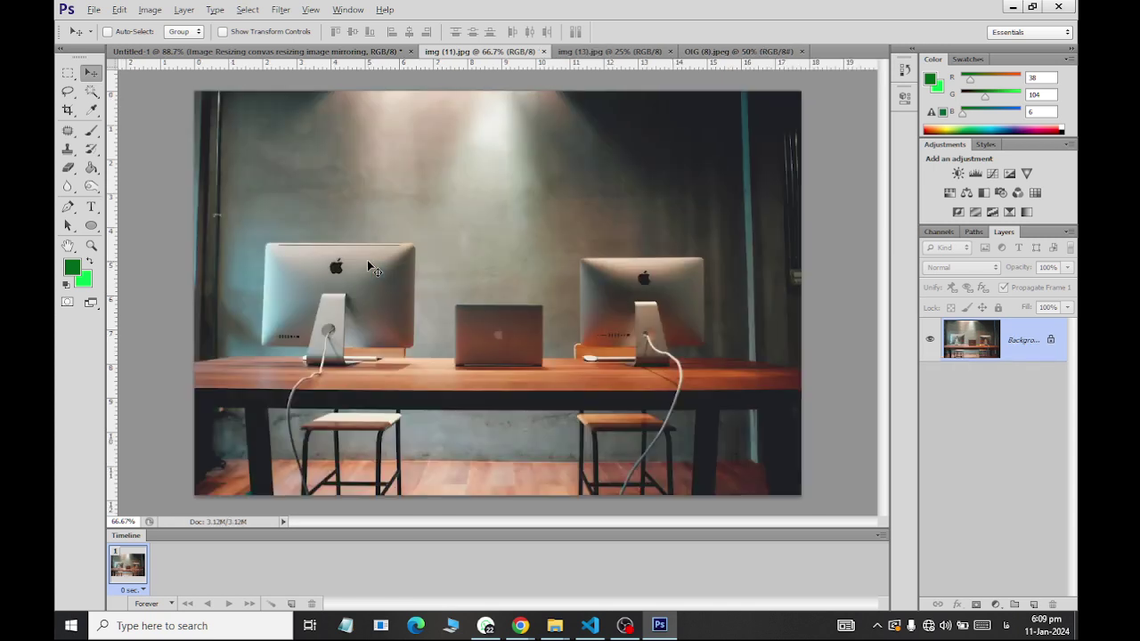
# Discard the accidental blank document and return to the OIG (8).jpeg classroom photo
pyautogui.click(355, 51)
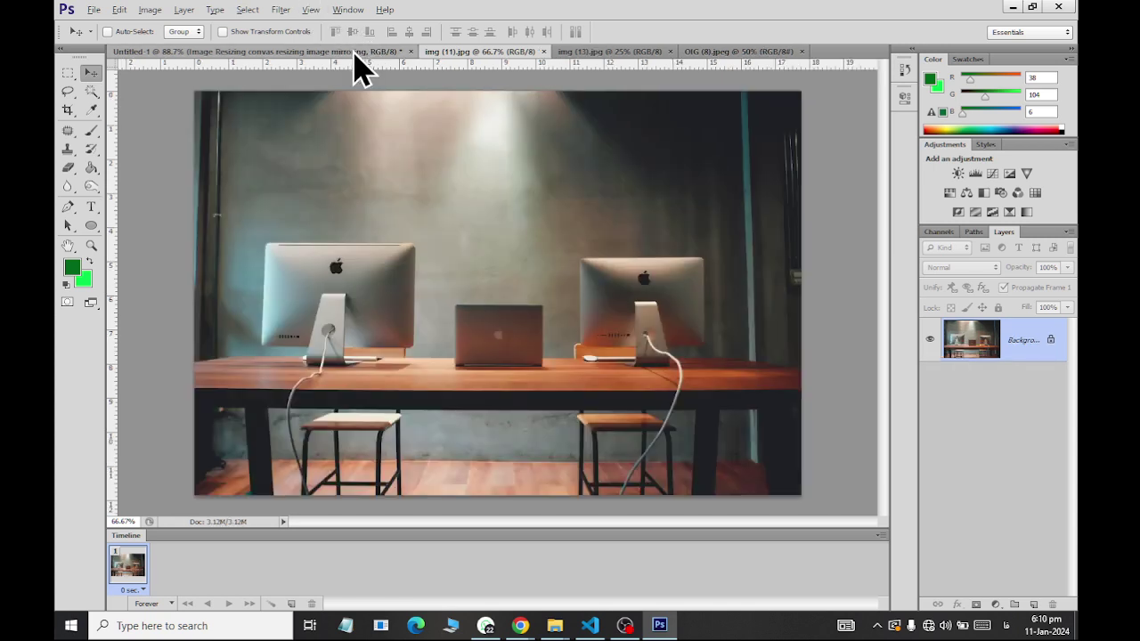
pyautogui.click(632, 53)
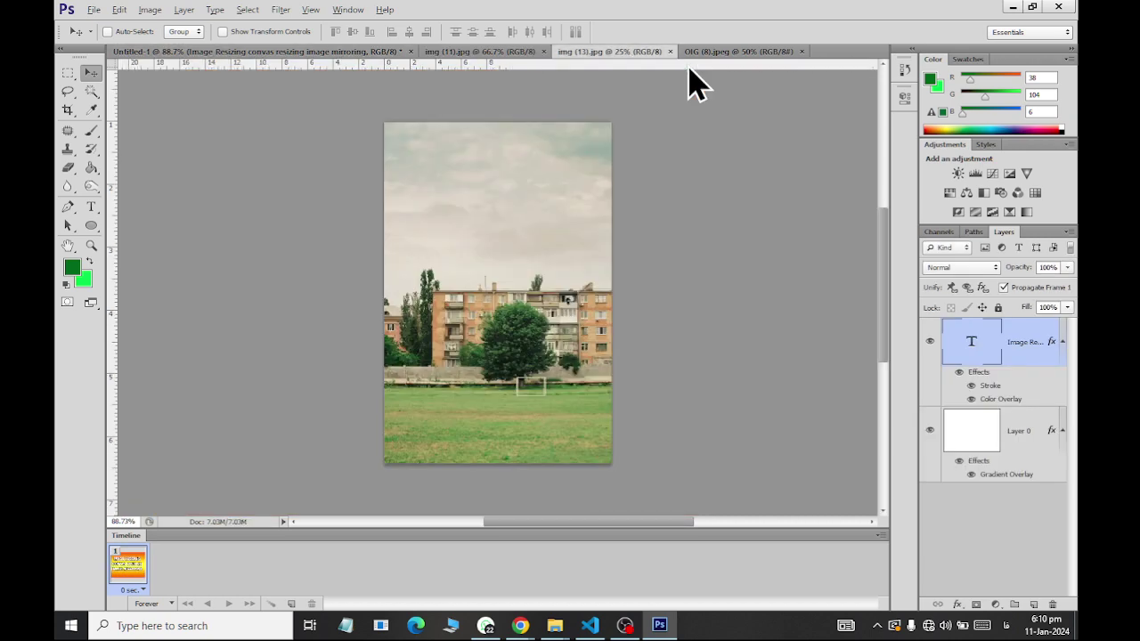
pyautogui.click(718, 54)
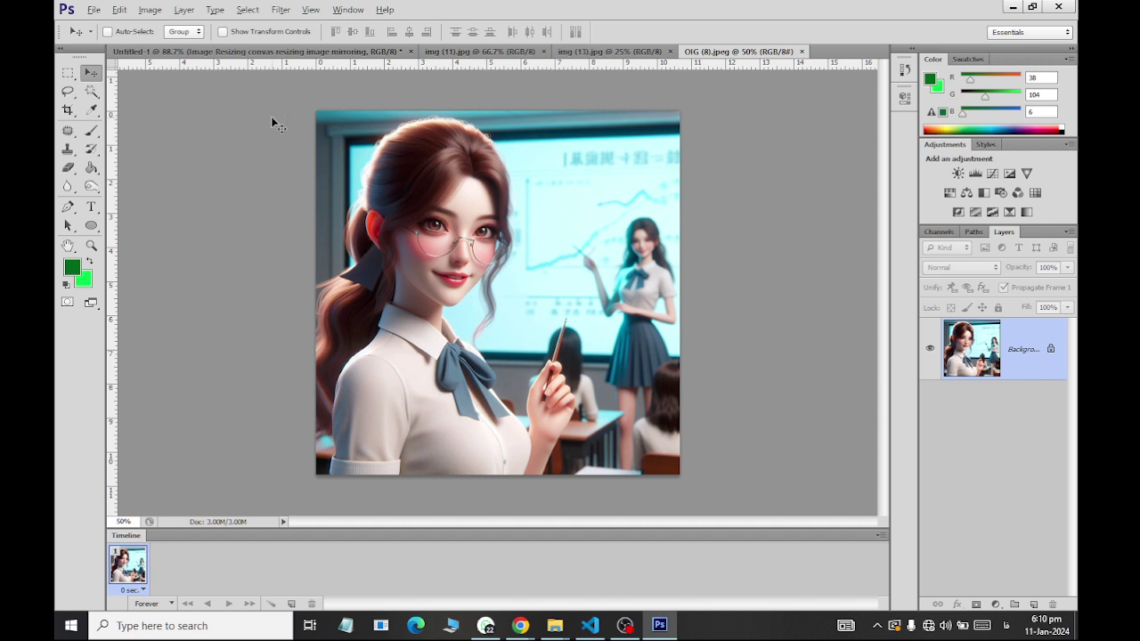
pyautogui.hotkey('ctrl', 'n')
pyautogui.press('Return')
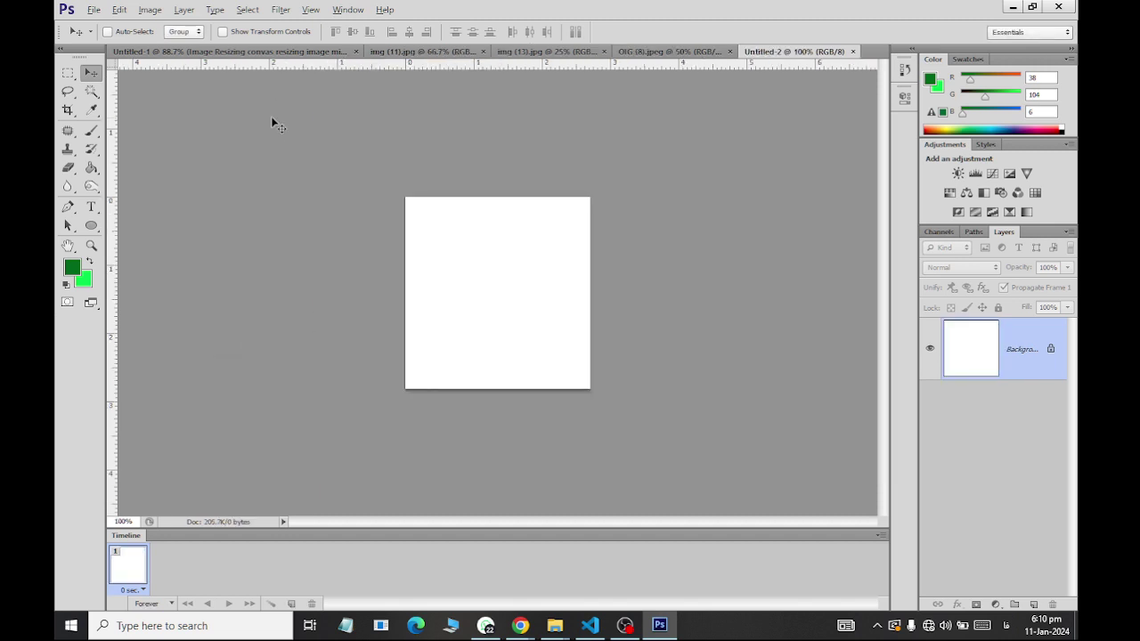
pyautogui.click(852, 50)
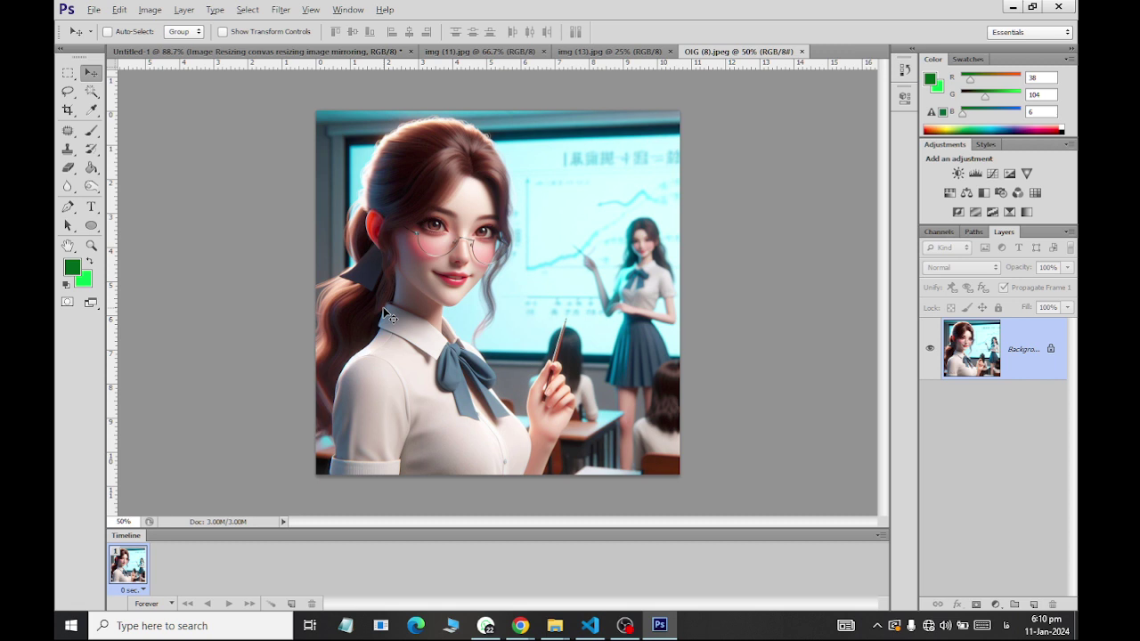
pyautogui.click(147, 10)
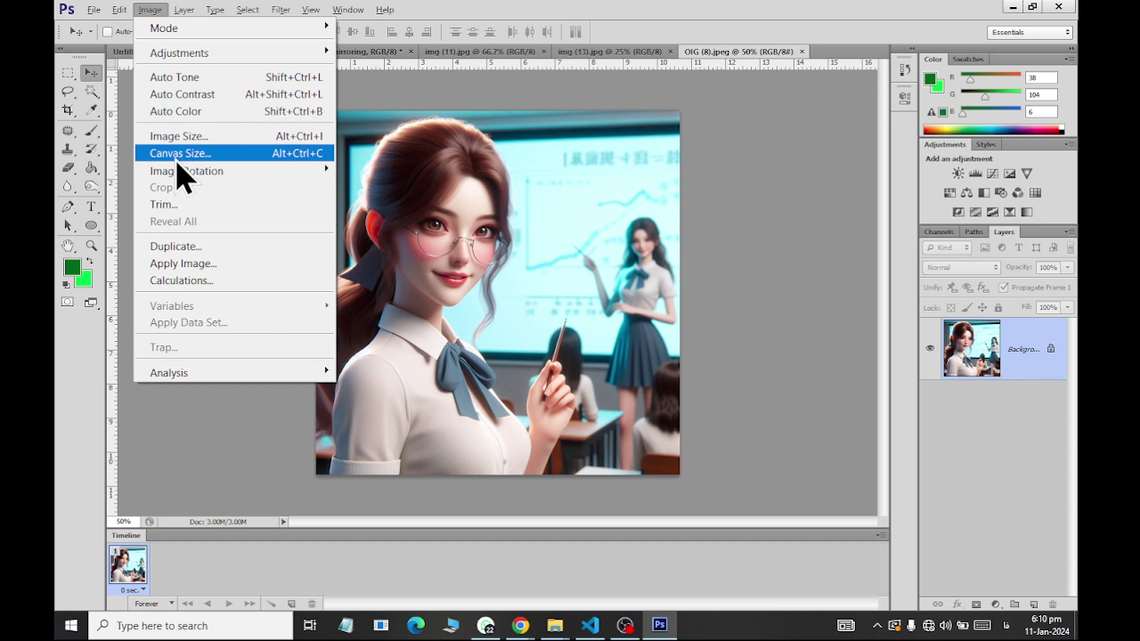
# Open Canvas Size for the classroom photo, keeping 10.667 × 10.667 inches
pyautogui.click(176, 160)
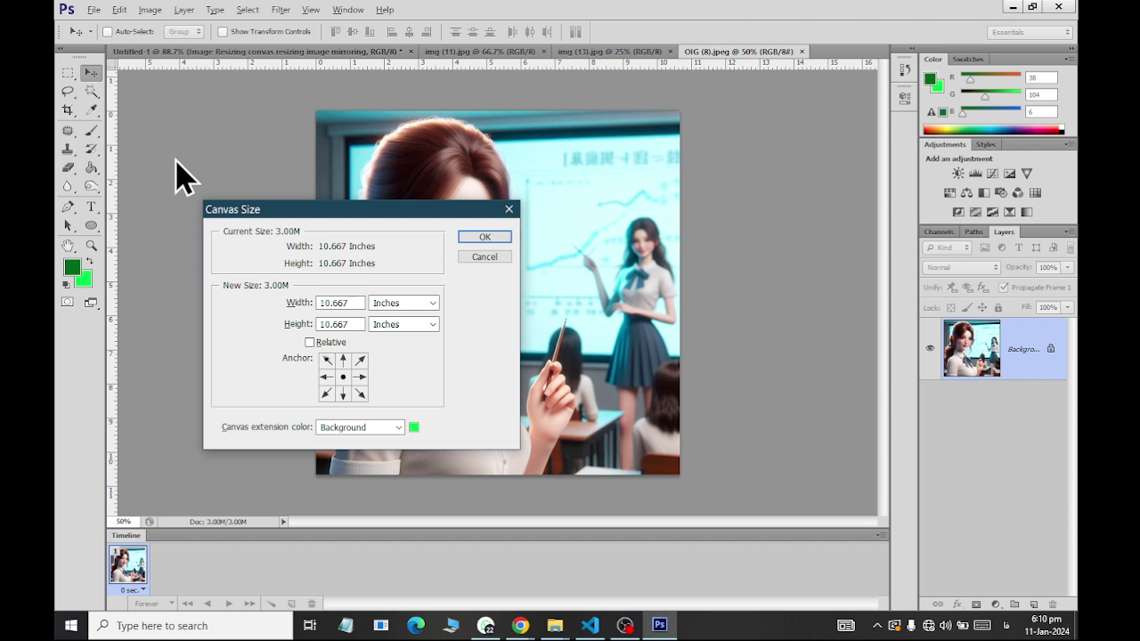
pyautogui.click(405, 304)
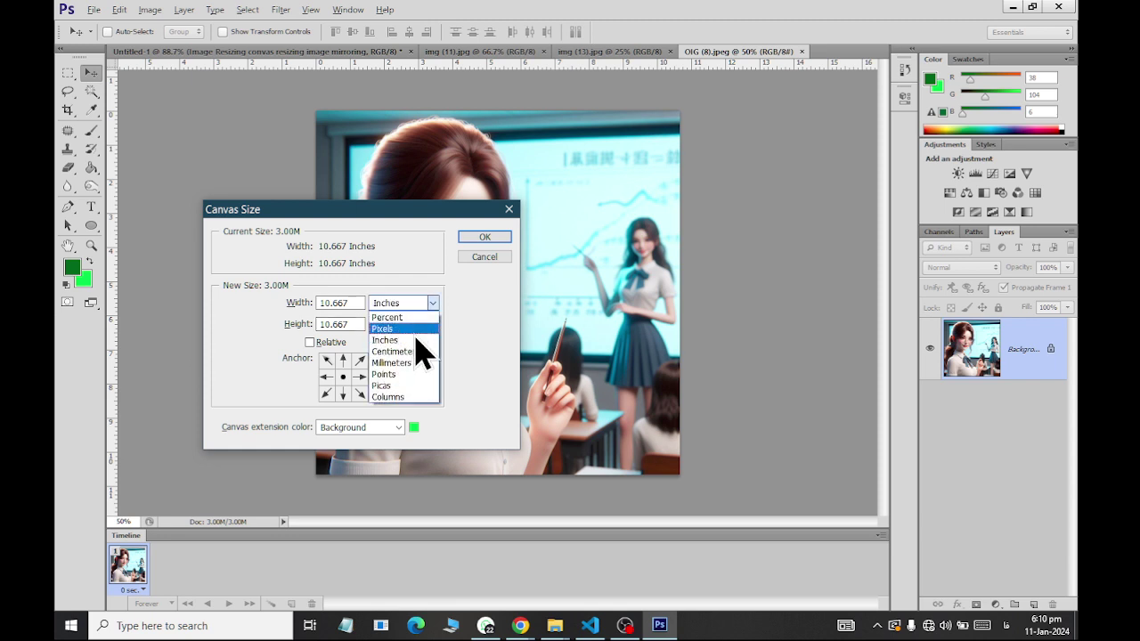
pyautogui.click(464, 360)
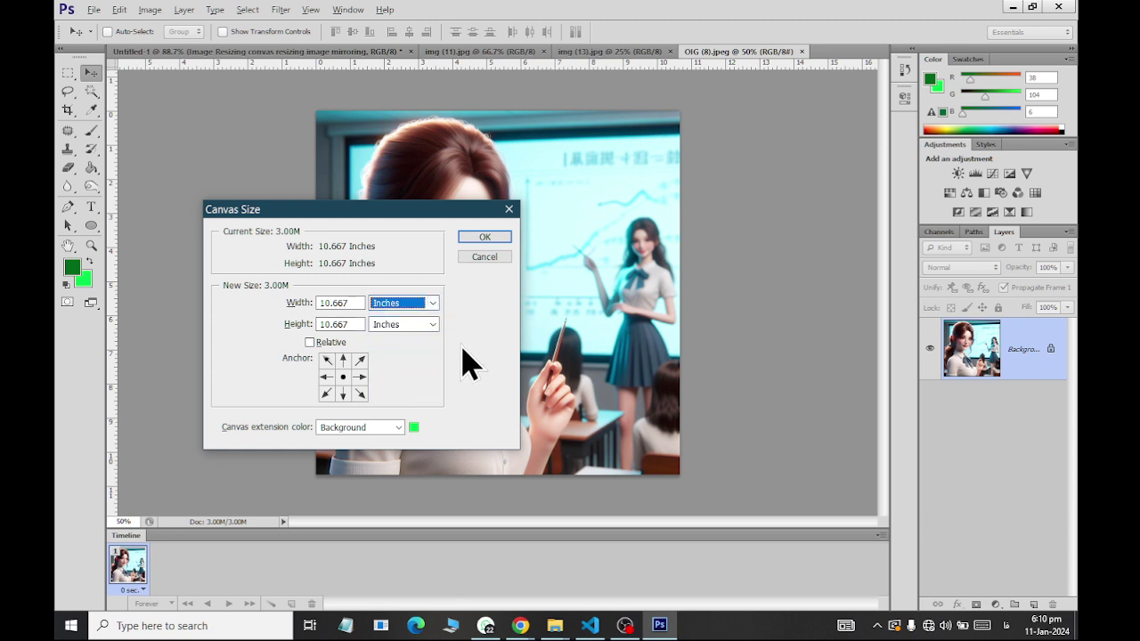
pyautogui.click(355, 322)
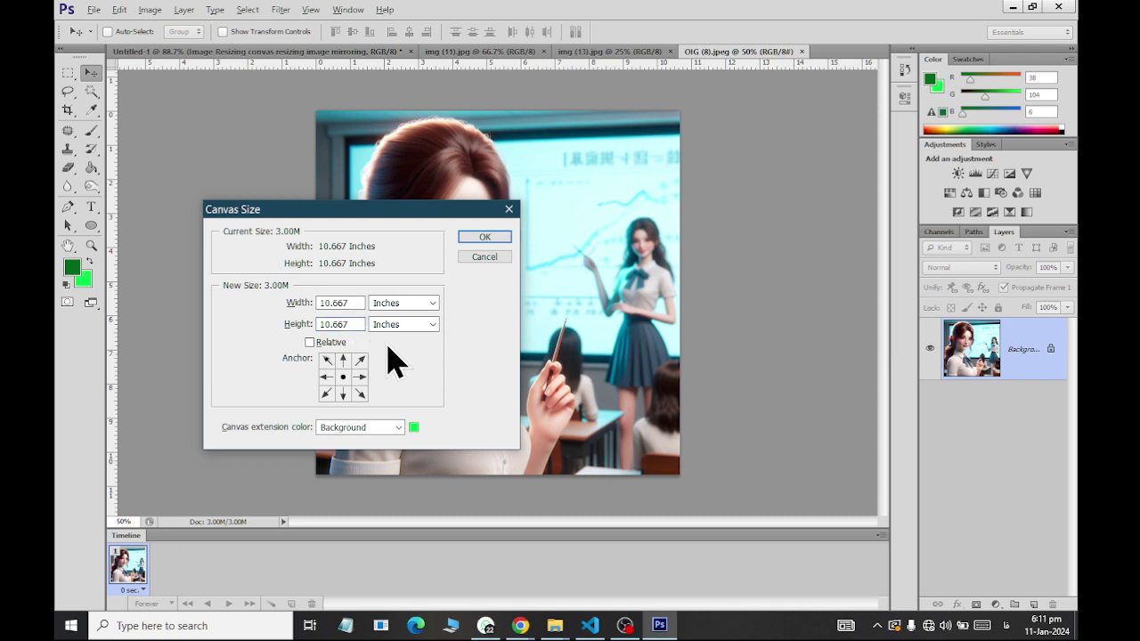
# Launch Windows Calculator with the calc command from the Run prompt
pyautogui.press('super+r')
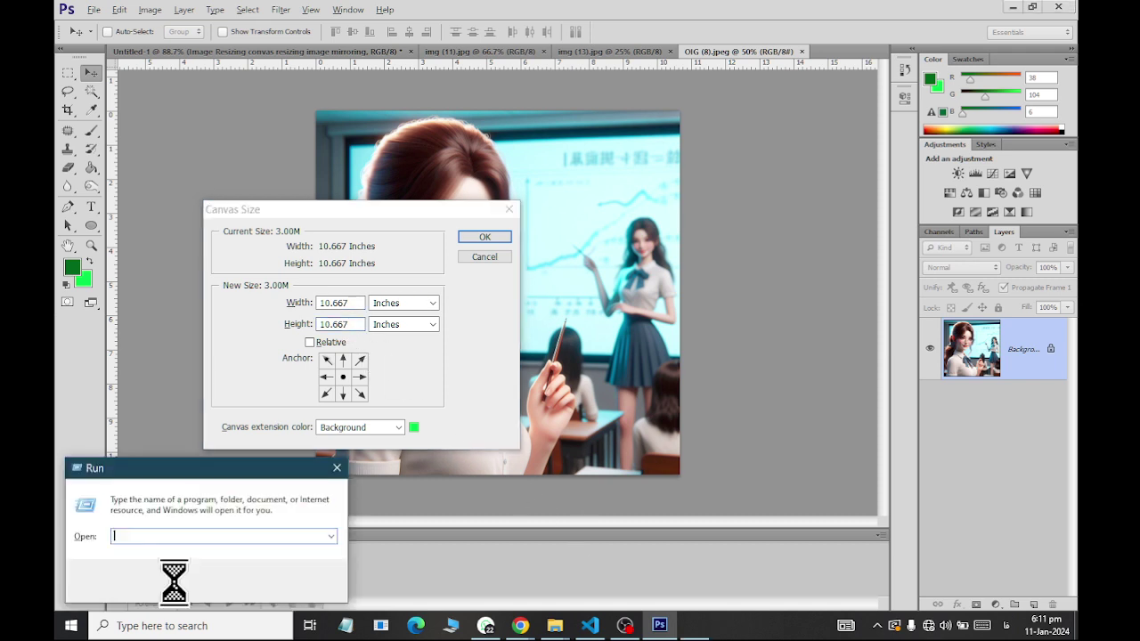
pyautogui.click(174, 580)
pyautogui.press('Return')
pyautogui.hotkey('alt', 'shift')
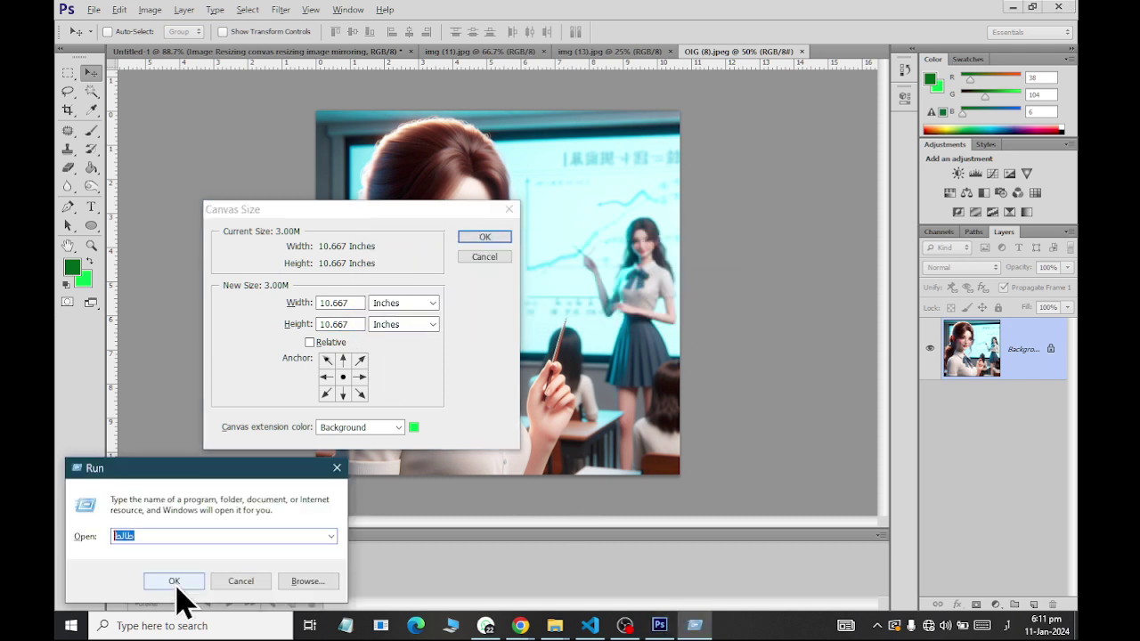
pyautogui.hotkey('alt', 'shift')
pyautogui.write('c')
pyautogui.write('alc')
pyautogui.press('Return')
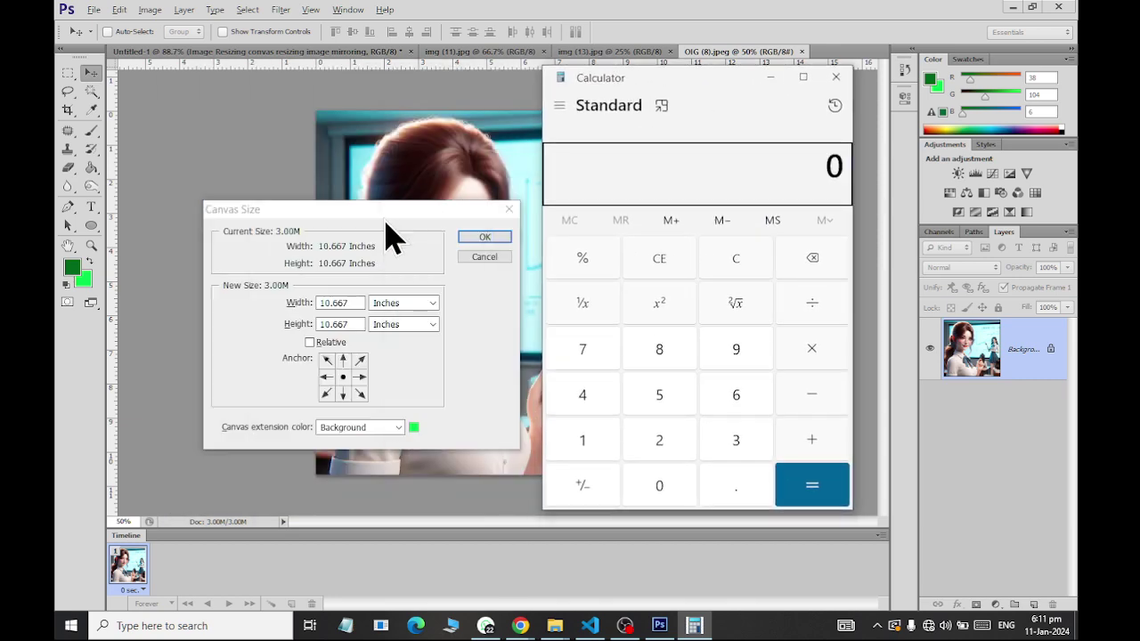
# Compute 10.667 + 2 and enter 12.667 as the canvas height
pyautogui.doubleClick(340, 324)
pyautogui.hotkey('ctrl', 'c')
pyautogui.hotkey('alt', 'Tab')
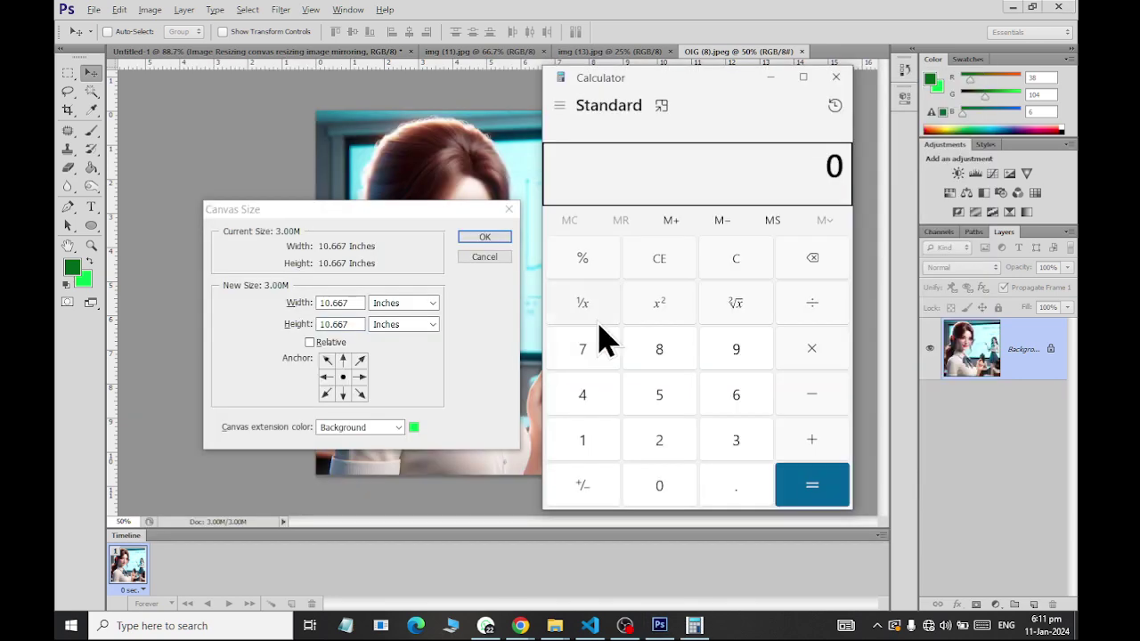
pyautogui.hotkey('ctrl', 'v')
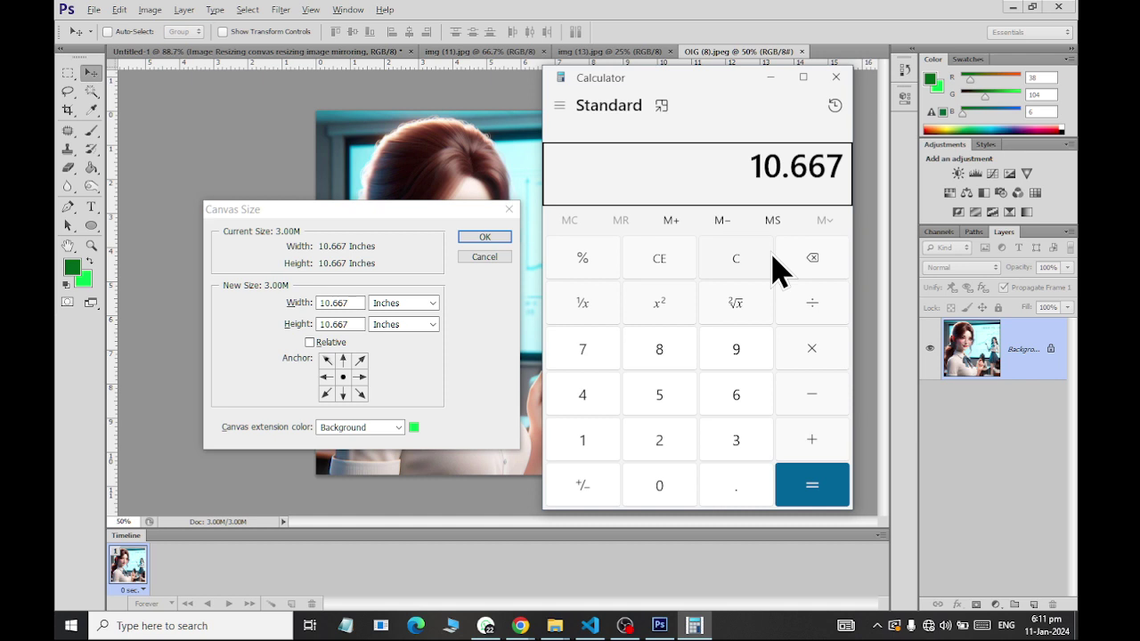
pyautogui.write('+2')
pyautogui.press('Return')
pyautogui.doubleClick(342, 324)
pyautogui.write('12.667')
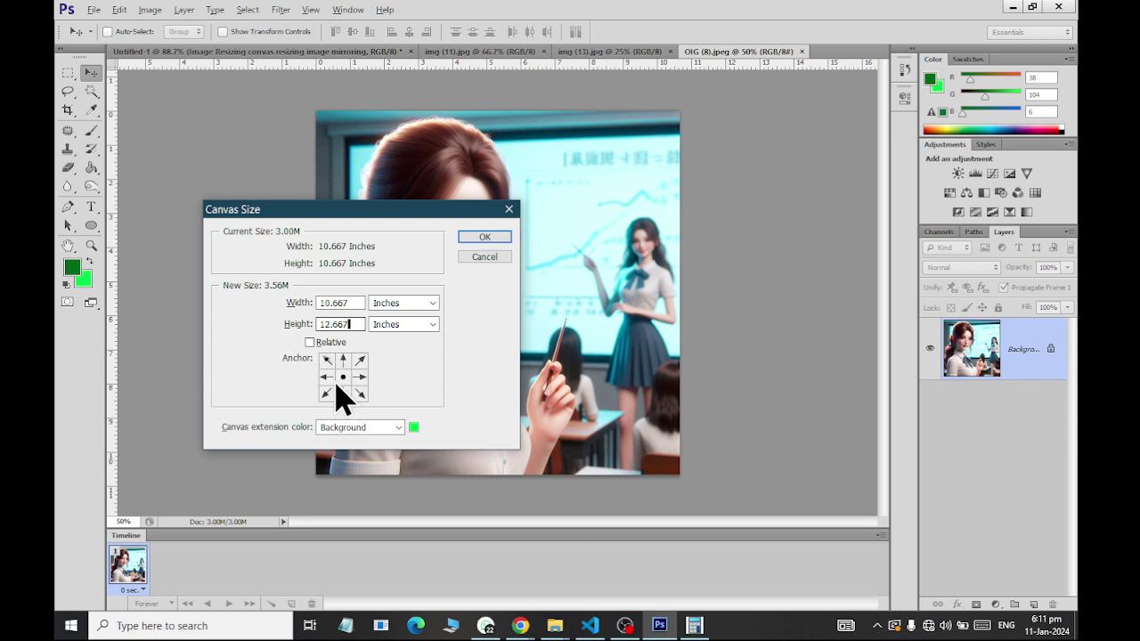
# Undo the green canvas extension and convert the Background into an editable Layer 0
pyautogui.click(343, 360)
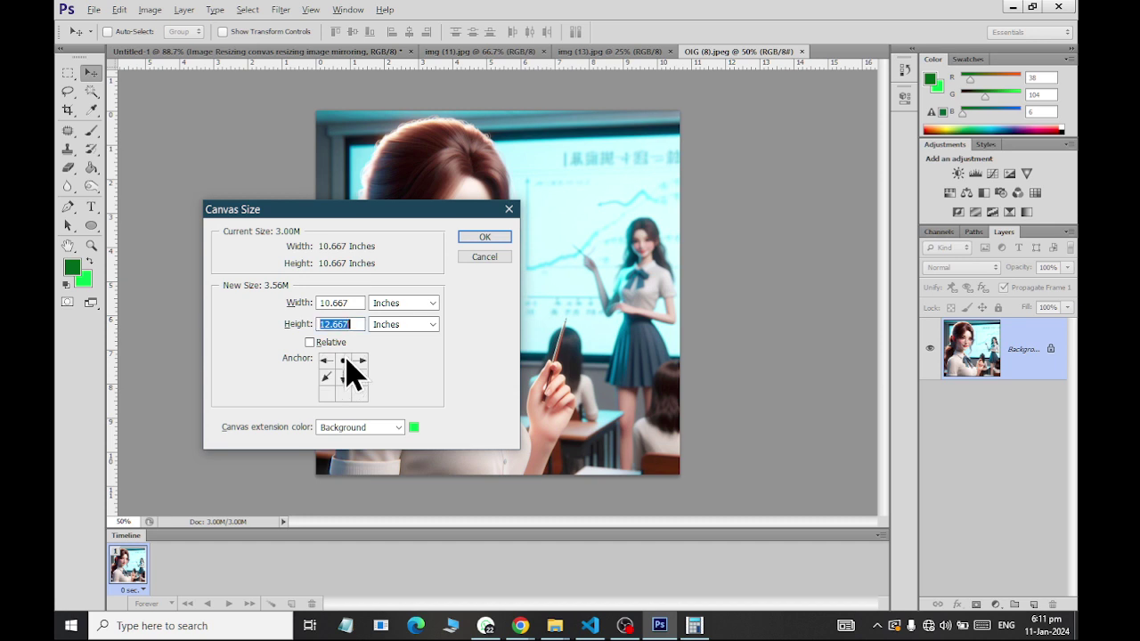
pyautogui.click(488, 237)
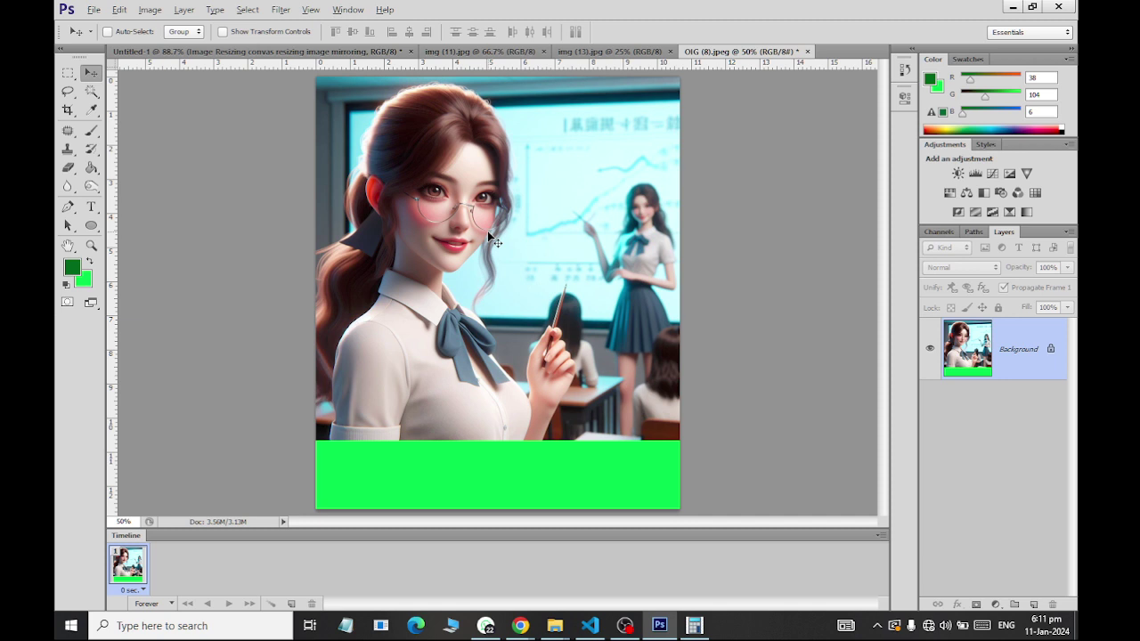
pyautogui.hotkey('ctrl', 'z')
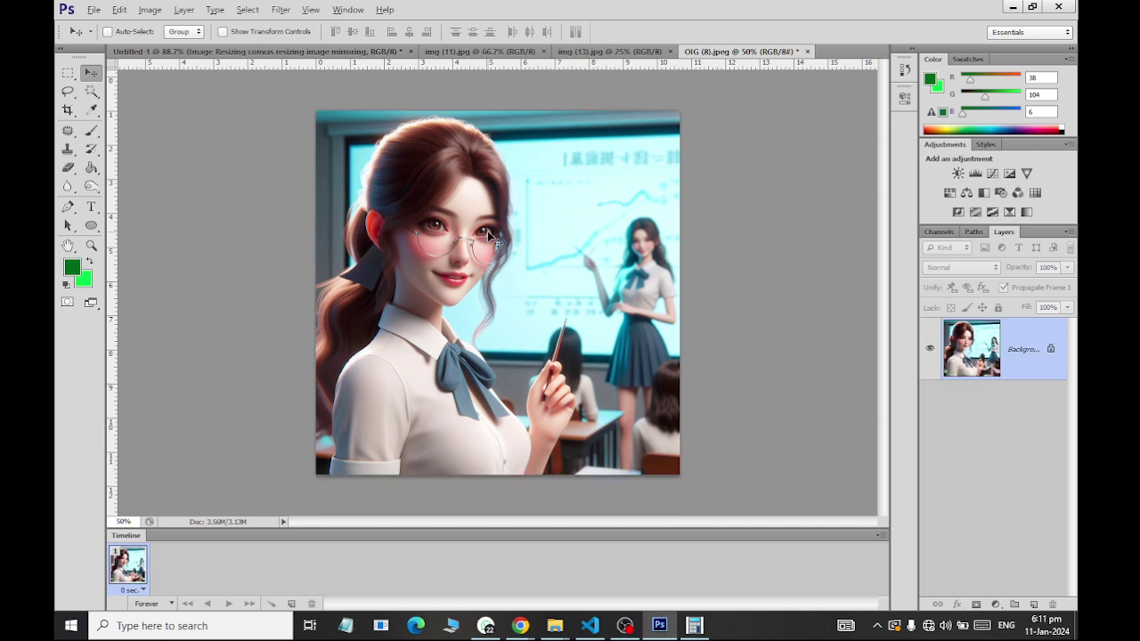
pyautogui.doubleClick(1049, 350)
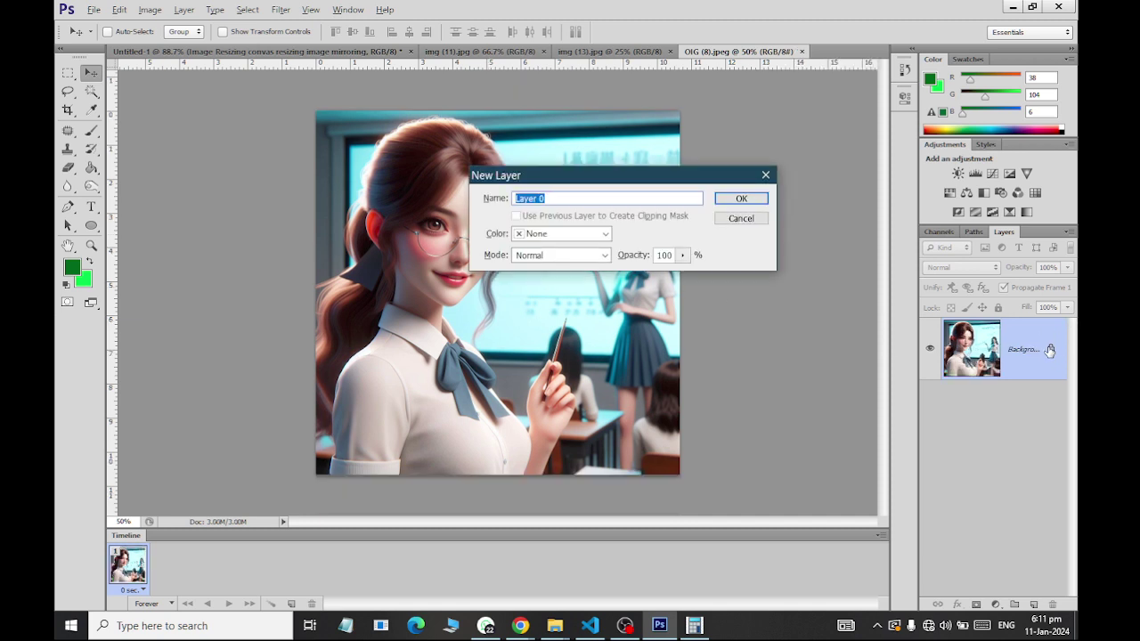
pyautogui.click(739, 200)
# Extend the canvas to 12.667 inches tall, anchored top-centre, leaving a transparent bottom strip
pyautogui.hotkey('ctrl', 'alt', 'c')
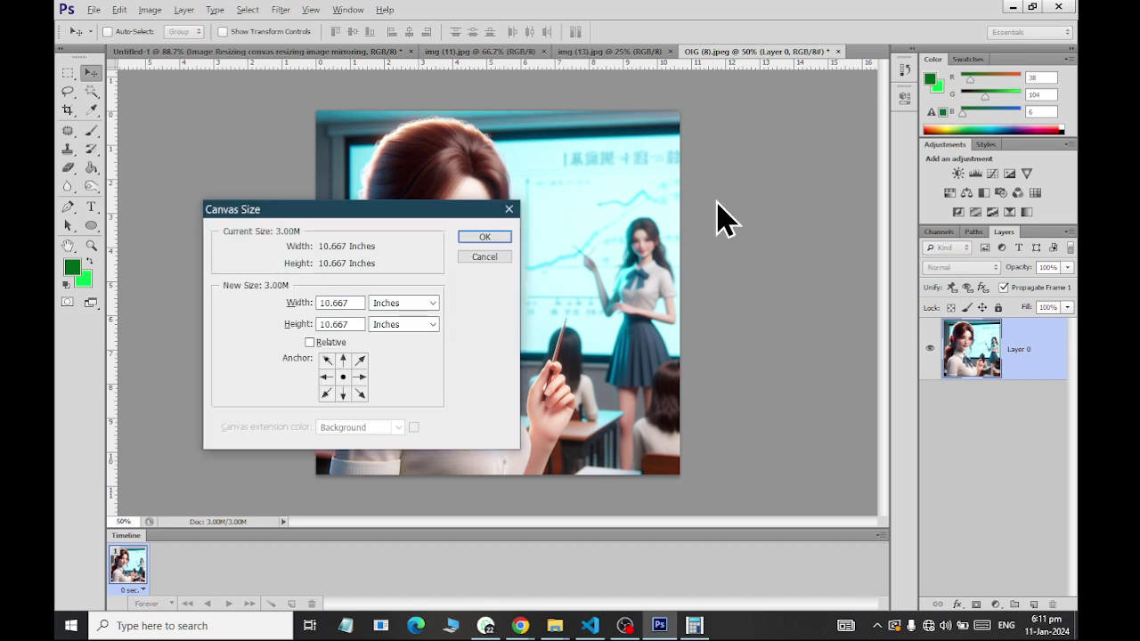
pyautogui.click(354, 324)
pyautogui.doubleClick(334, 324)
pyautogui.write('12.667')
pyautogui.click(342, 360)
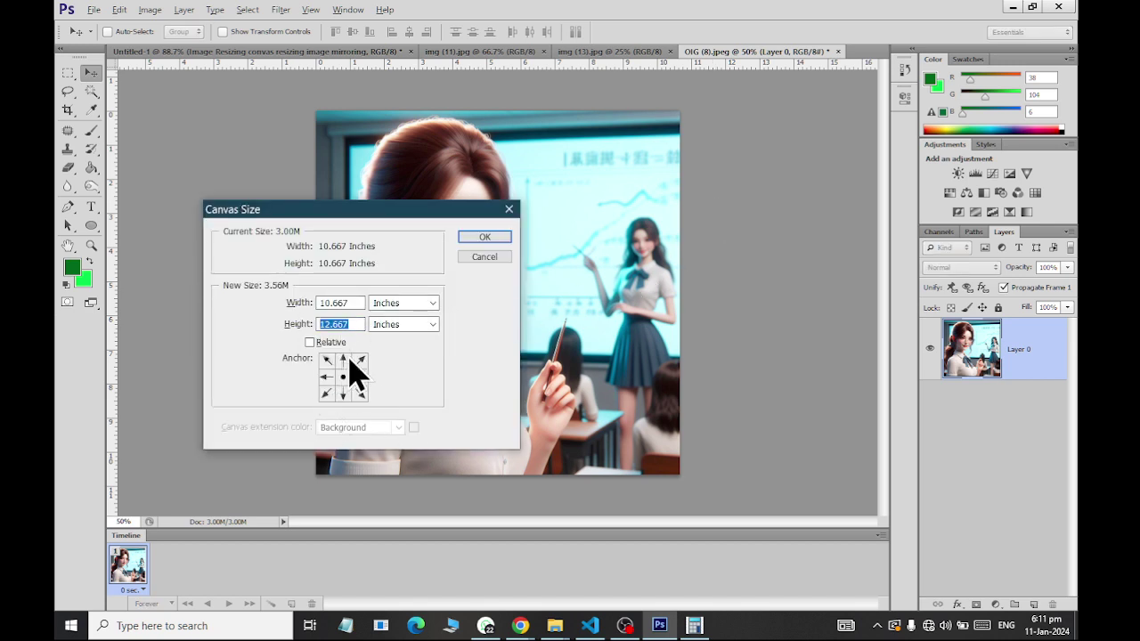
pyautogui.click(471, 239)
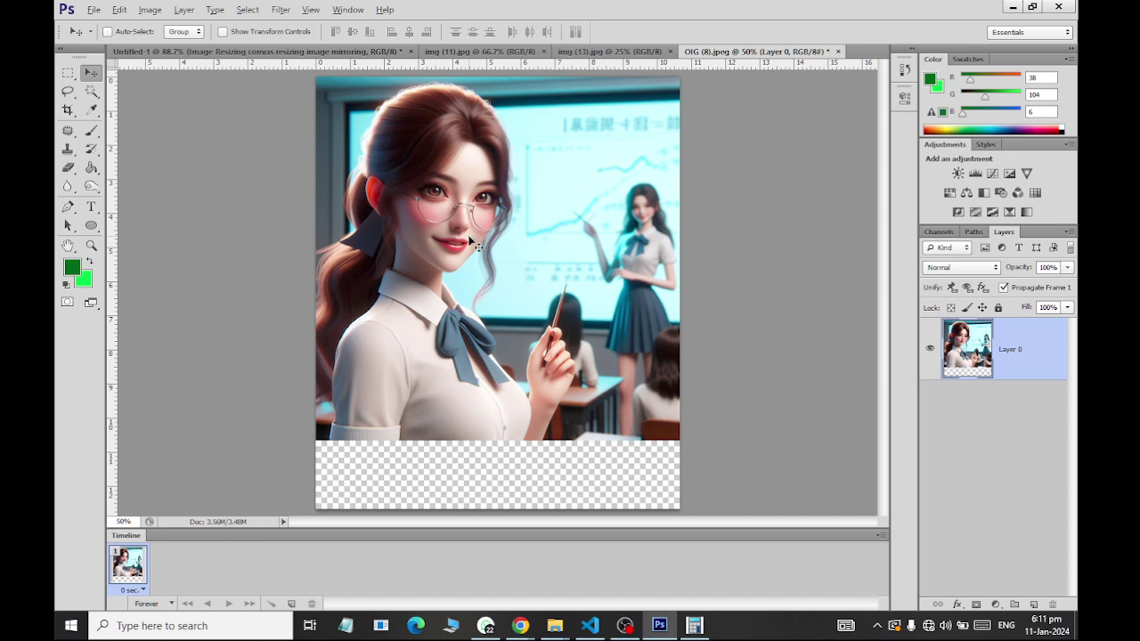
pyautogui.hotkey('ctrl', 'alt', 'c')
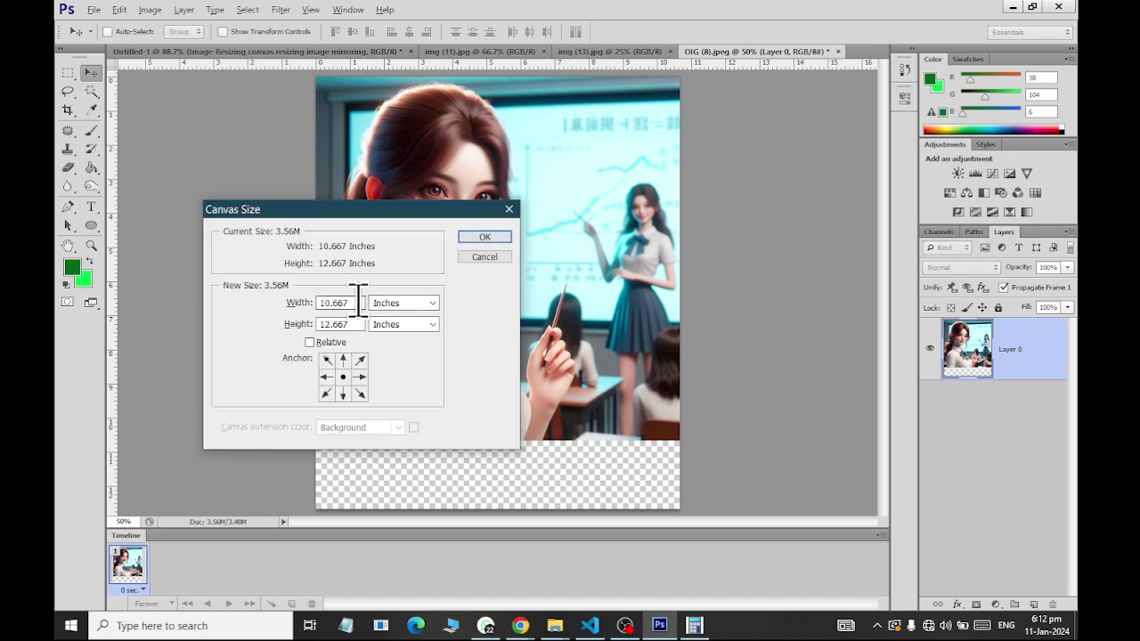
# Compute 10.667 + 3 in Calculator and set the canvas width to 13.667 inches
pyautogui.hotkey('alt', 'Tab')
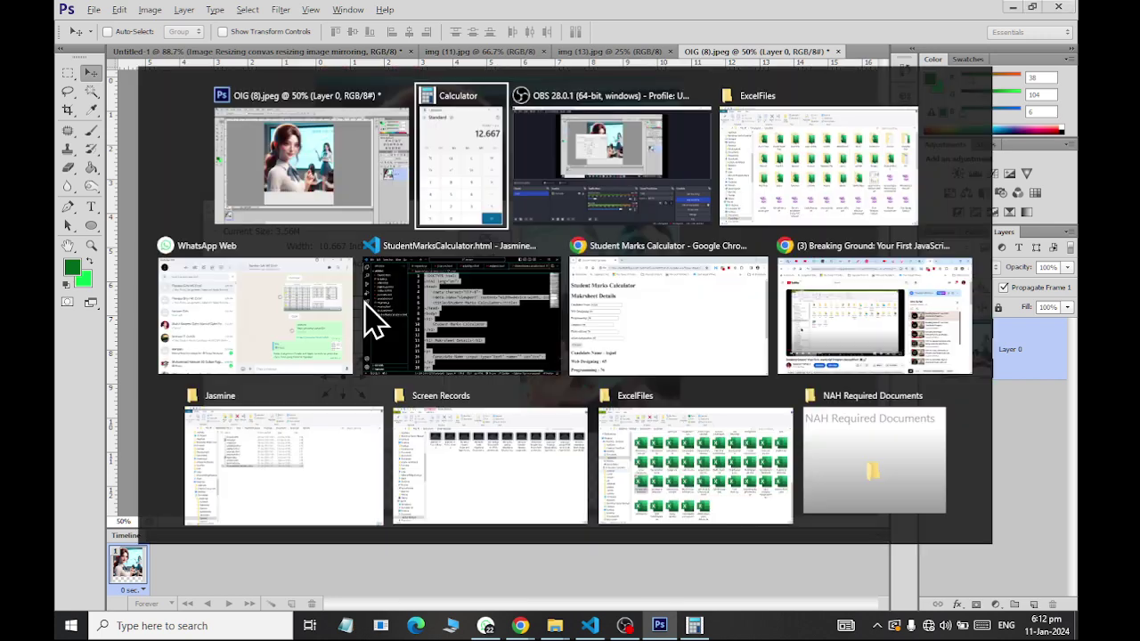
pyautogui.hotkey('alt', 'Tab')
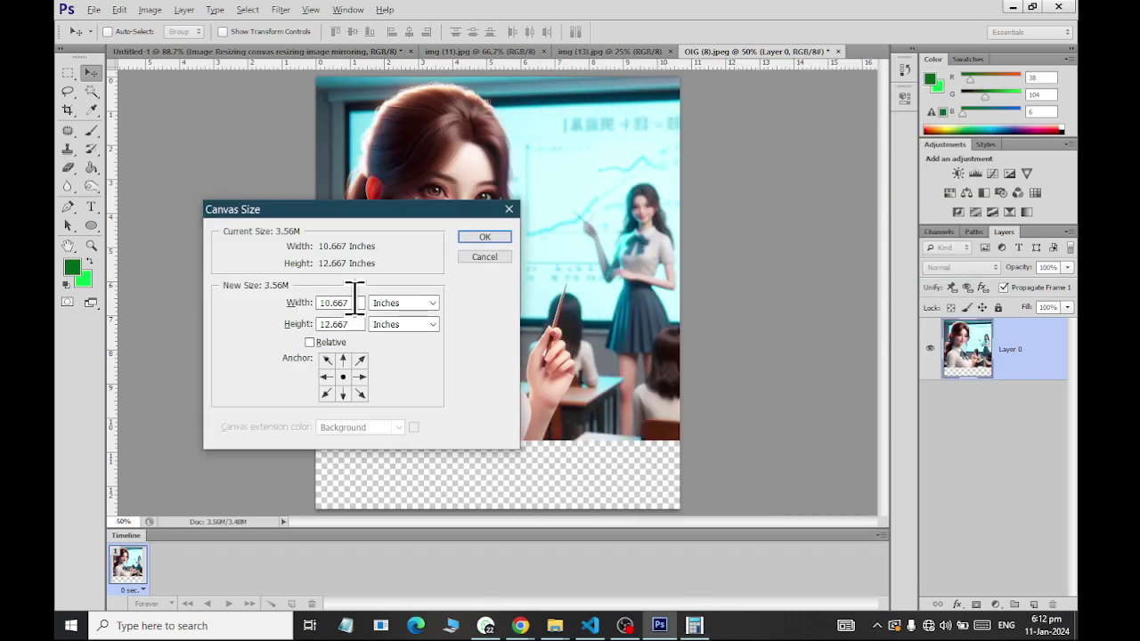
pyautogui.hotkey('alt', 'Tab')
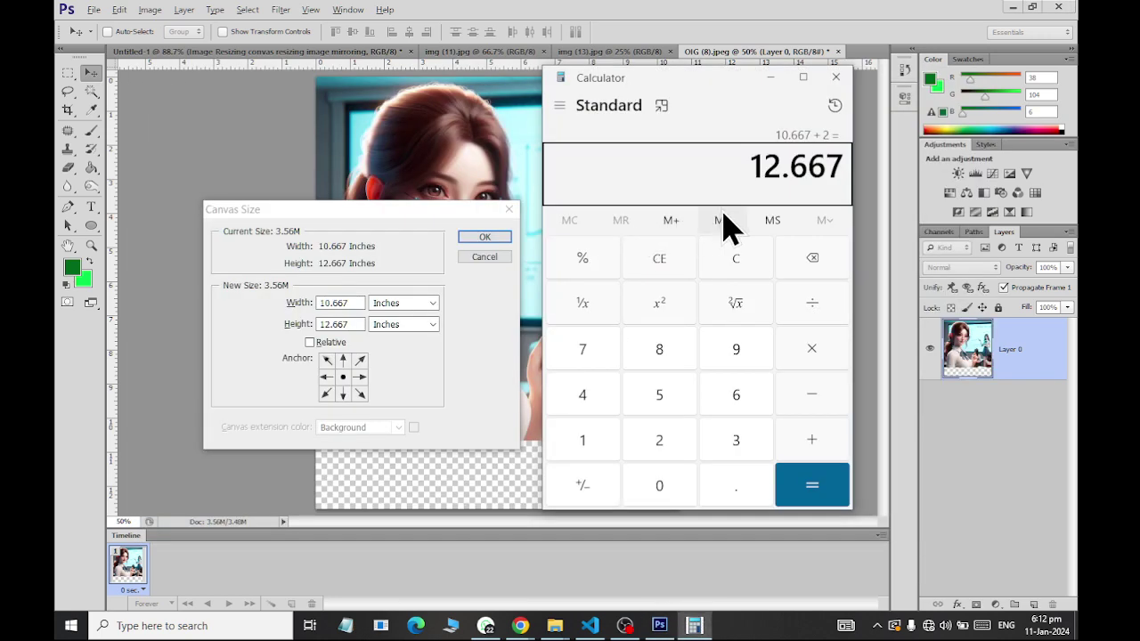
pyautogui.write('10.667 + 3')
pyautogui.press('Return')
pyautogui.hotkey('alt', 'Tab')
pyautogui.write('13.667')
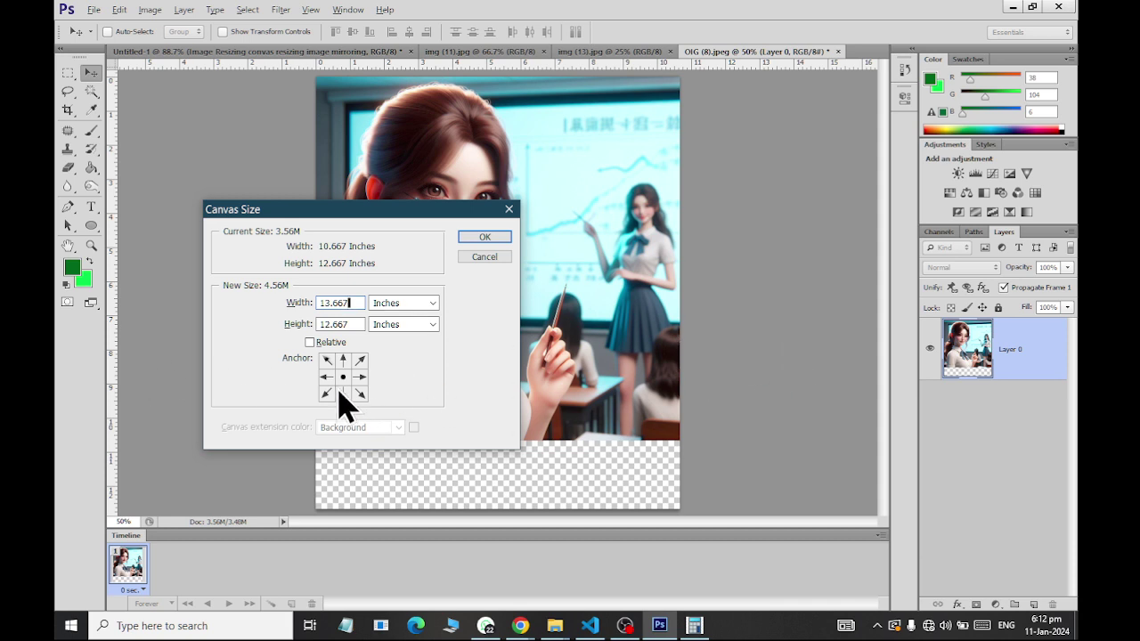
pyautogui.hotkey('ctrl', 'a')
pyautogui.click(484, 237)
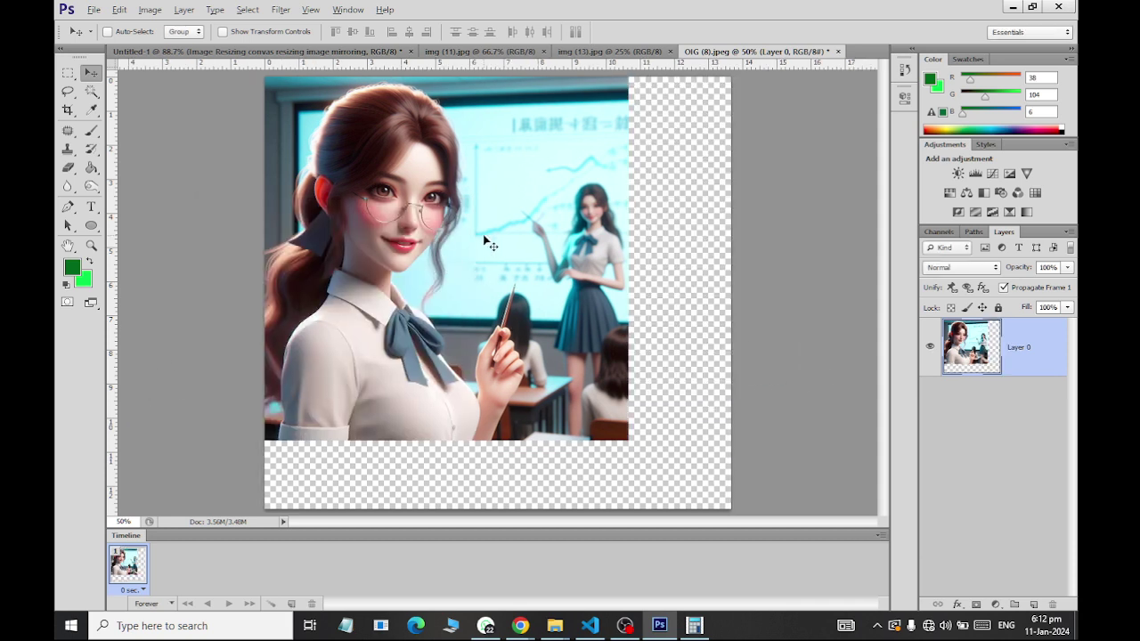
# Fill Layer 1 with a diagonal cyan-to-white gradient and move it below Layer 0
pyautogui.click(1033, 604)
pyautogui.click(92, 167)
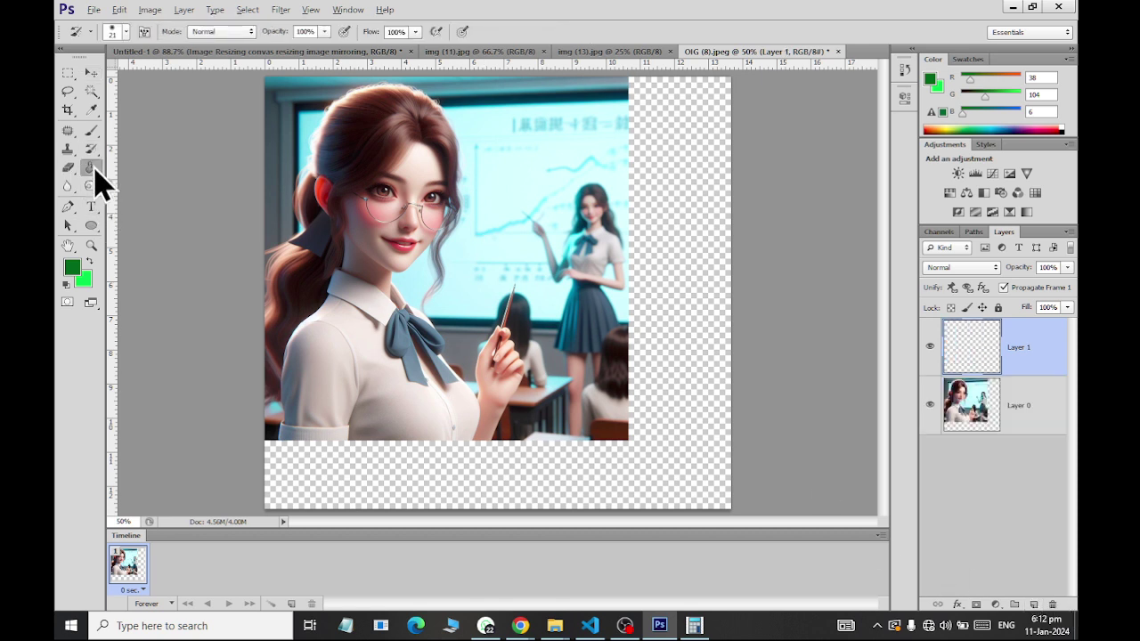
pyautogui.click(156, 166)
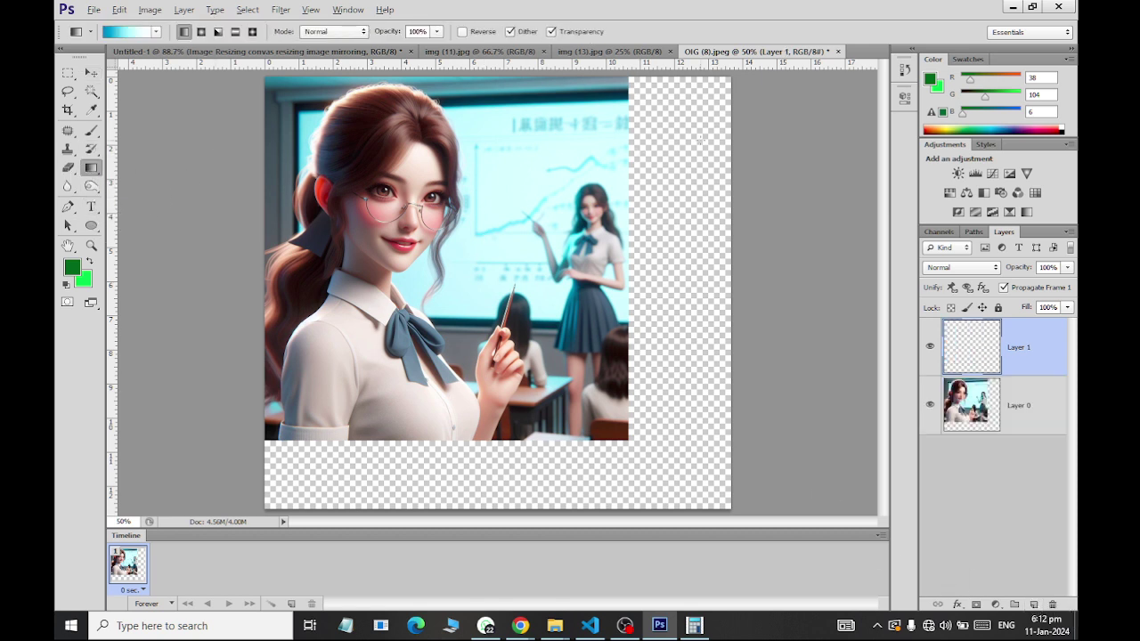
pyautogui.moveTo(503, 307); pyautogui.dragTo(685, 125)
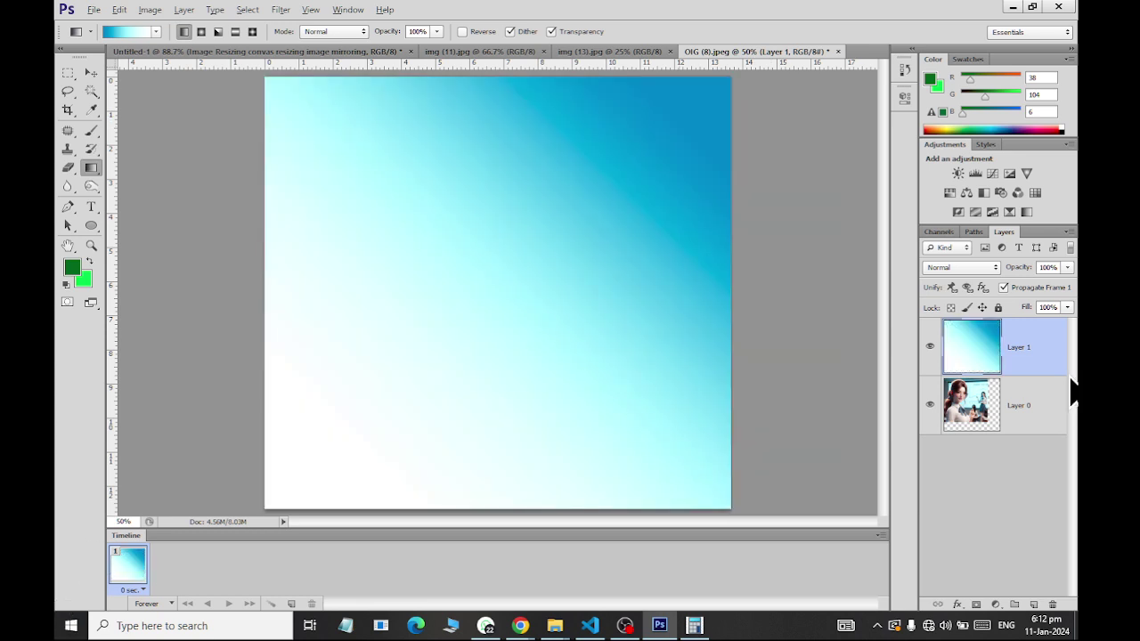
pyautogui.moveTo(1040, 357); pyautogui.dragTo(1038, 537)
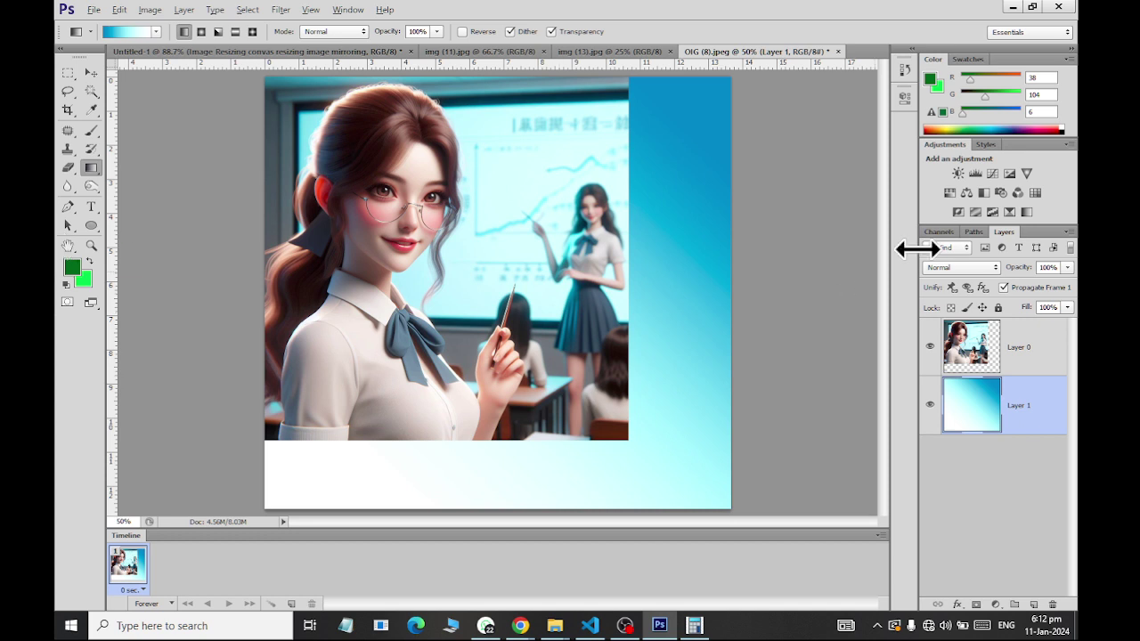
# Open Layer 0's Blending Options and try a downward Bevel & Emboss, then turn it off
pyautogui.click(1033, 341)
pyautogui.click(956, 604)
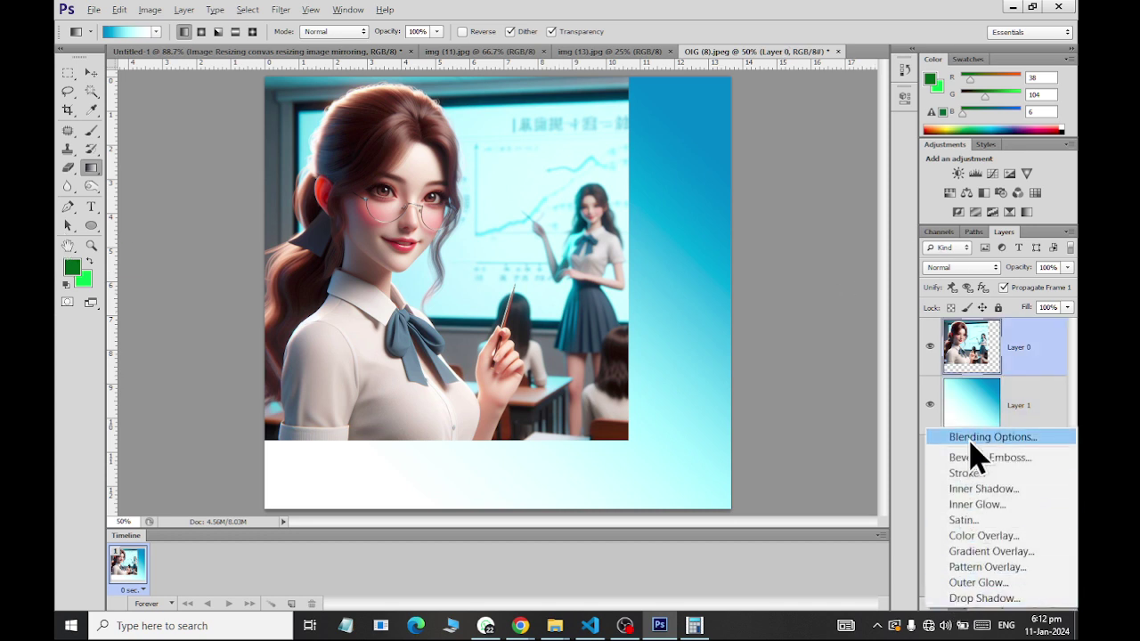
pyautogui.click(973, 438)
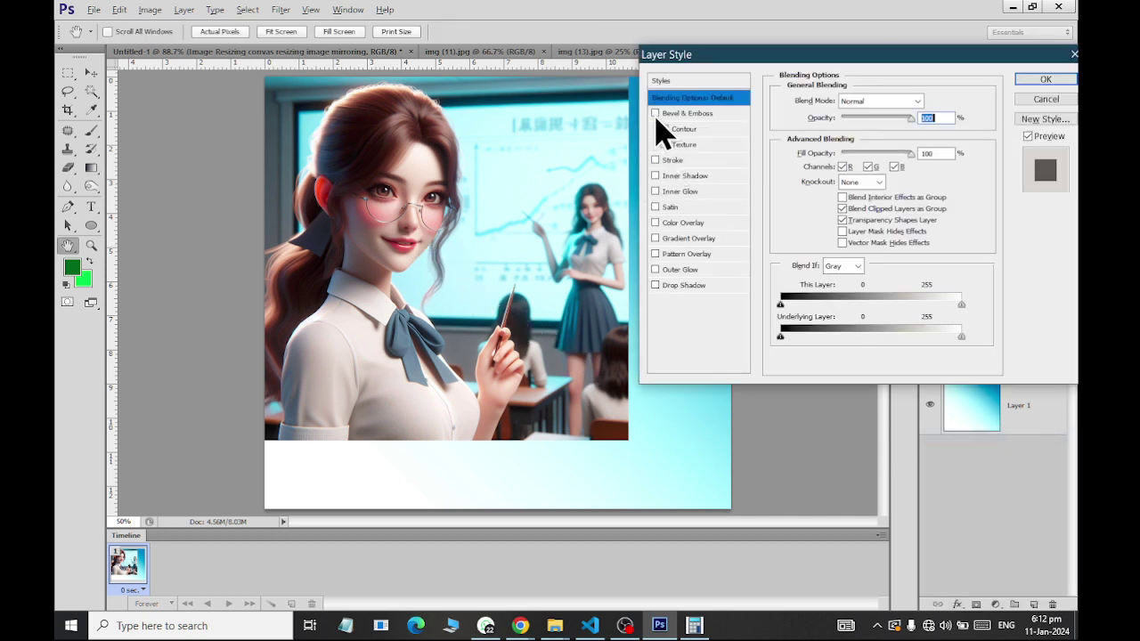
pyautogui.click(679, 114)
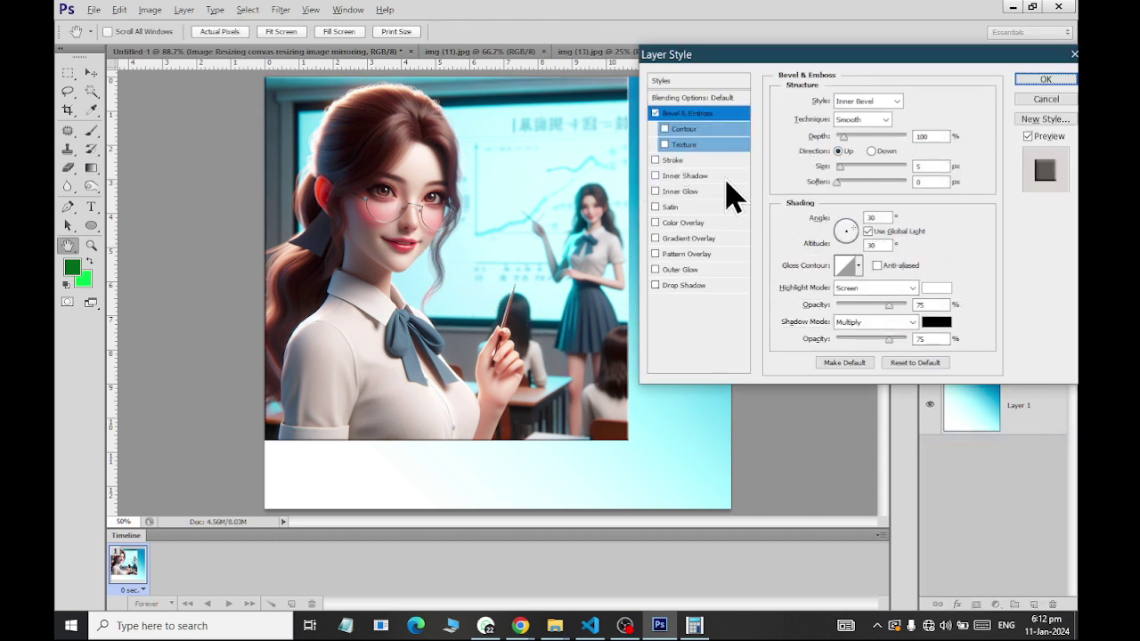
pyautogui.click(874, 151)
pyautogui.moveTo(843, 136); pyautogui.dragTo(861, 136)
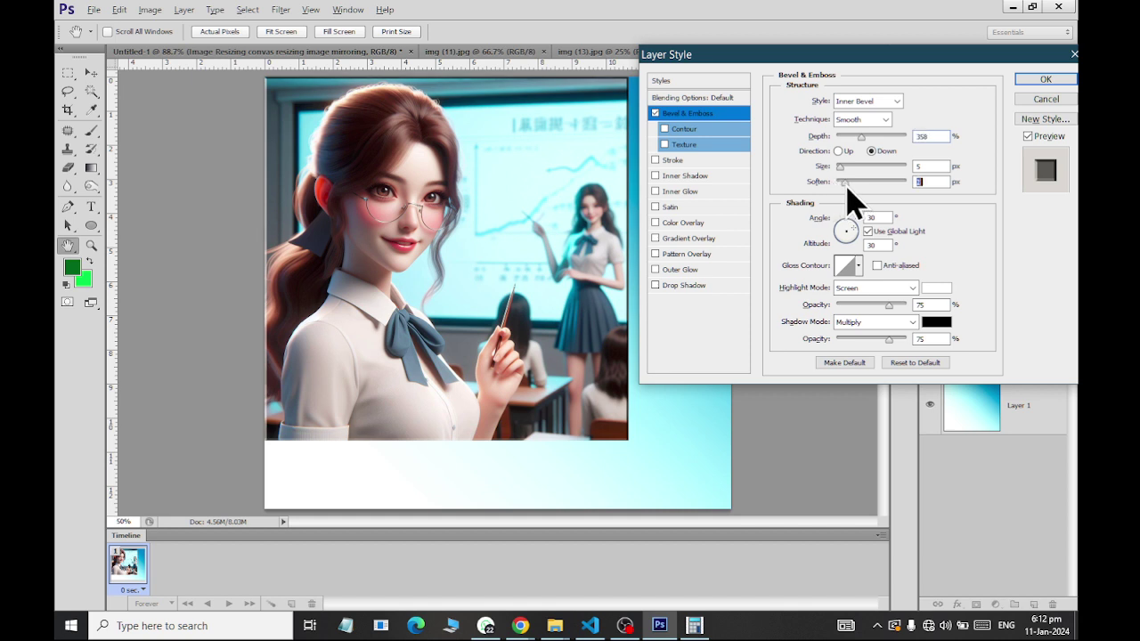
pyautogui.moveTo(838, 181)
pyautogui.mouseDown()
pyautogui.moveTo(846, 167)
pyautogui.moveTo(828, 177)
pyautogui.mouseUp()
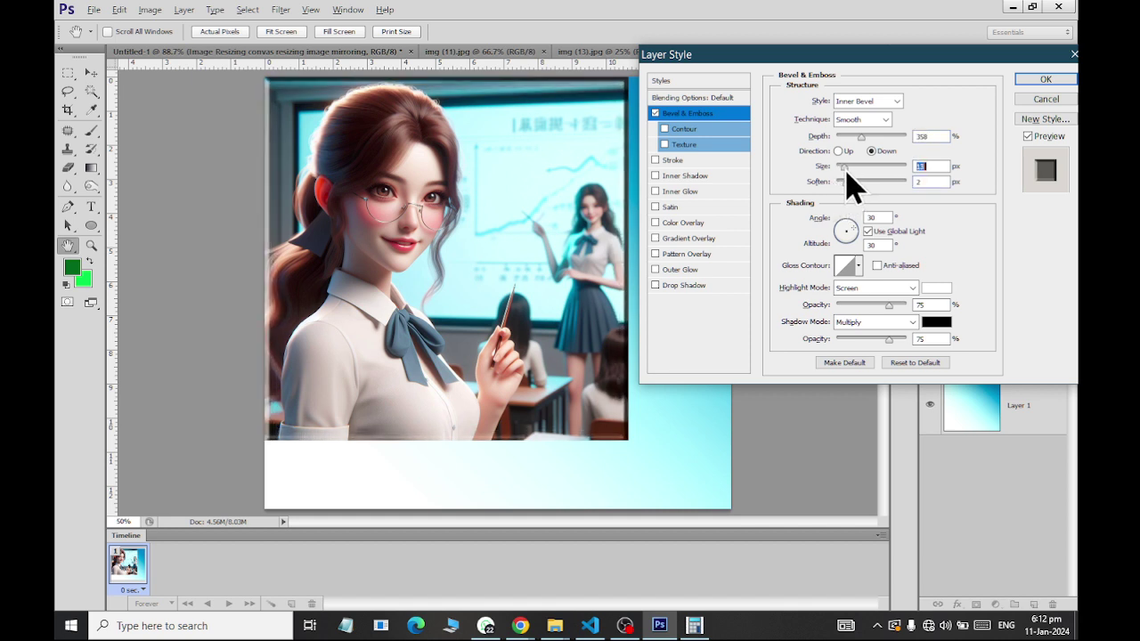
pyautogui.click(655, 113)
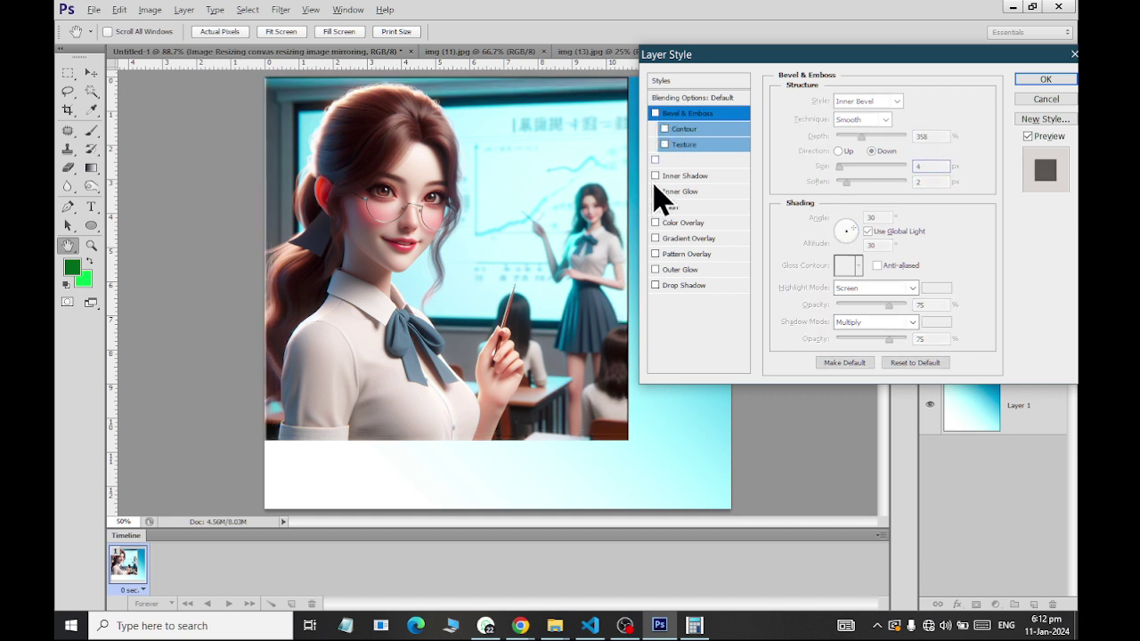
# Add a Drop Shadow with 20 px distance and 23% spread to Layer 0
pyautogui.click(657, 285)
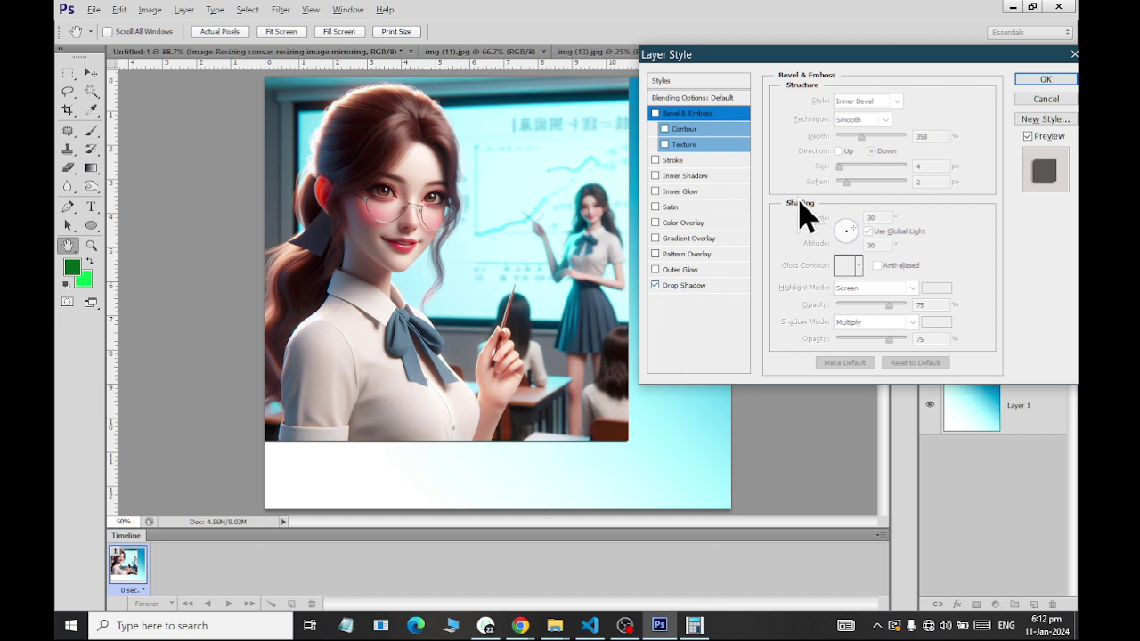
pyautogui.click(699, 287)
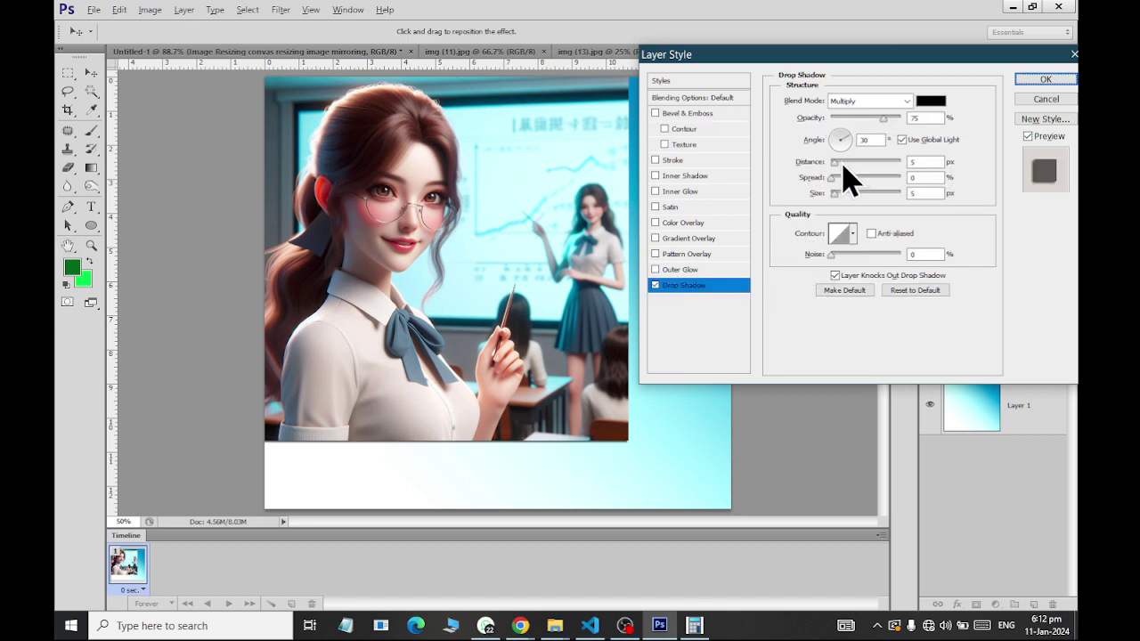
pyautogui.moveTo(844, 170); pyautogui.dragTo(852, 204)
pyautogui.click(847, 177)
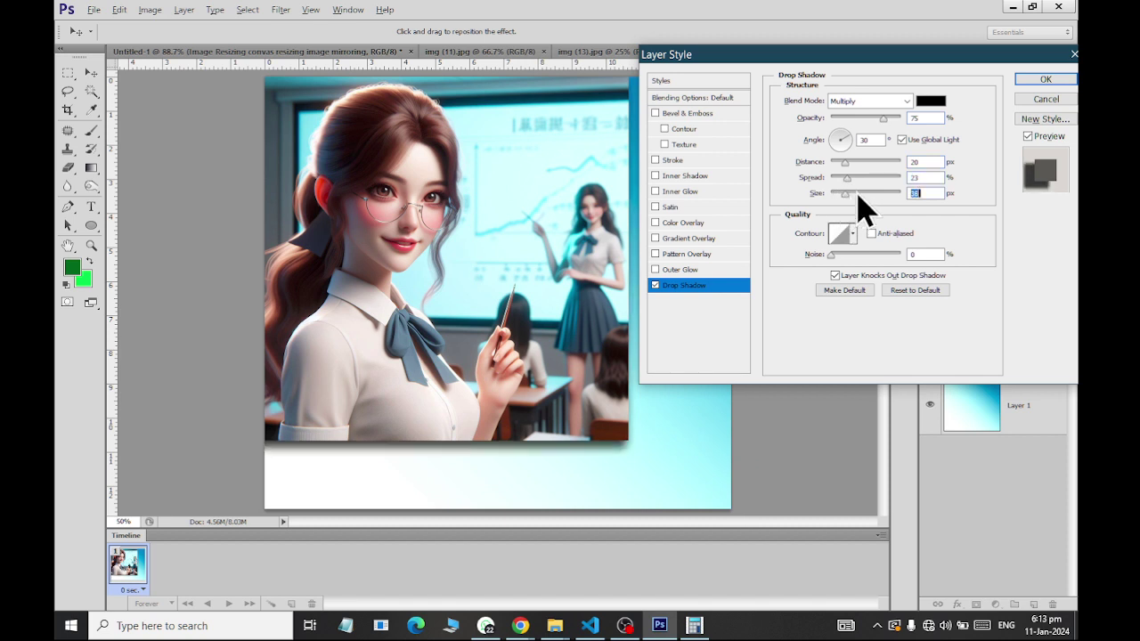
pyautogui.click(1045, 80)
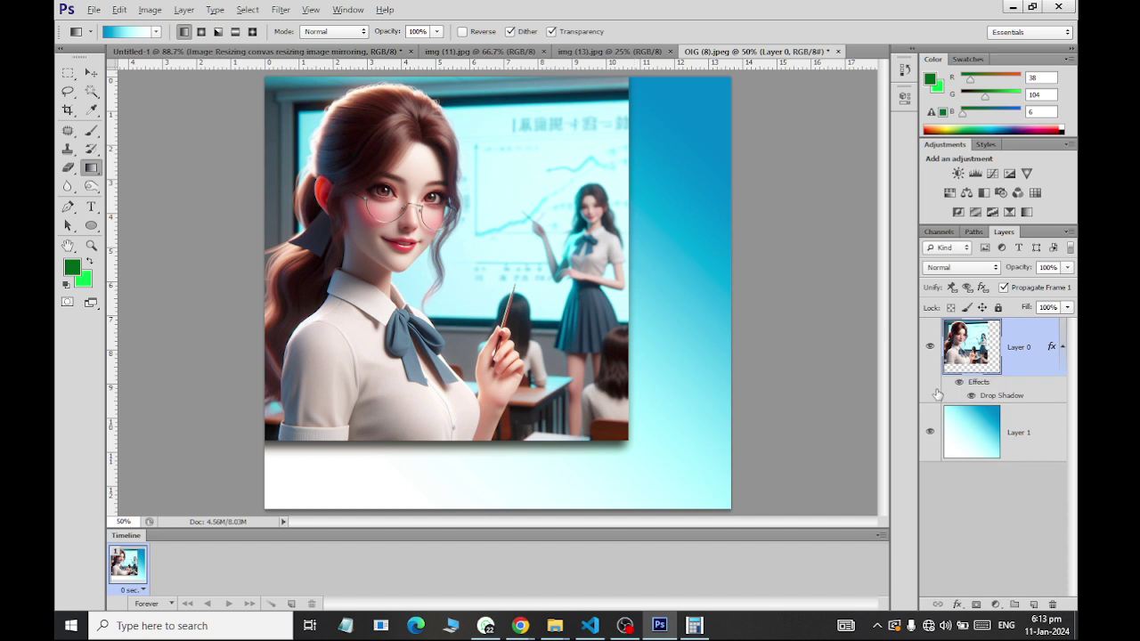
# Undo the drop shadow, gradient layer and extra canvas to leave only Layer 0
pyautogui.hotkey('ctrl', 'z')
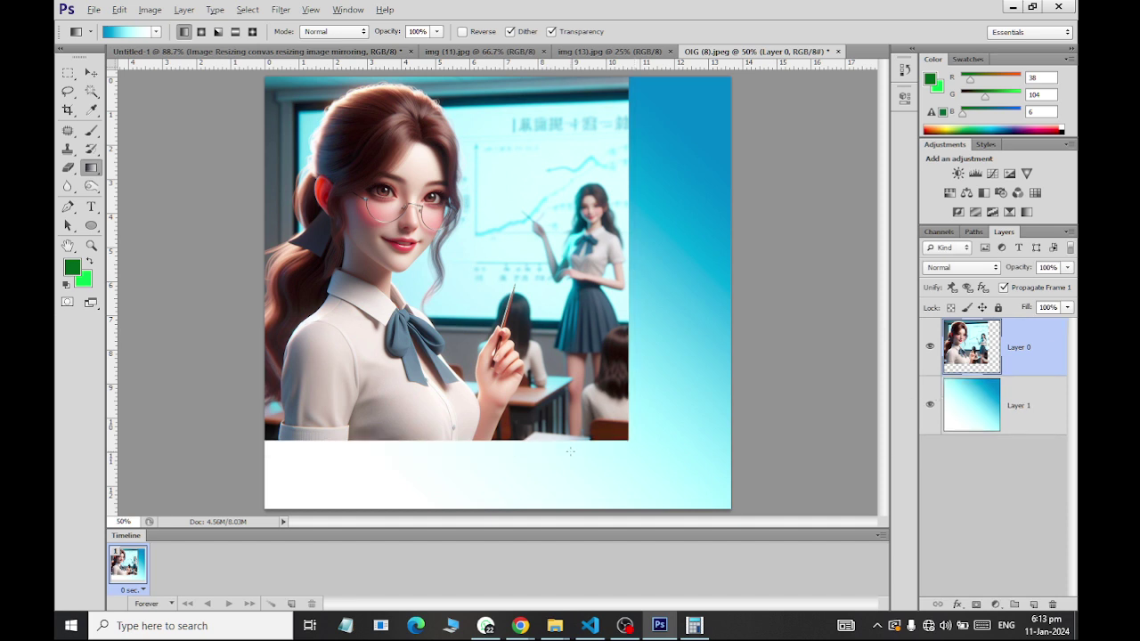
pyautogui.hotkey('ctrl', 'alt', 'z')
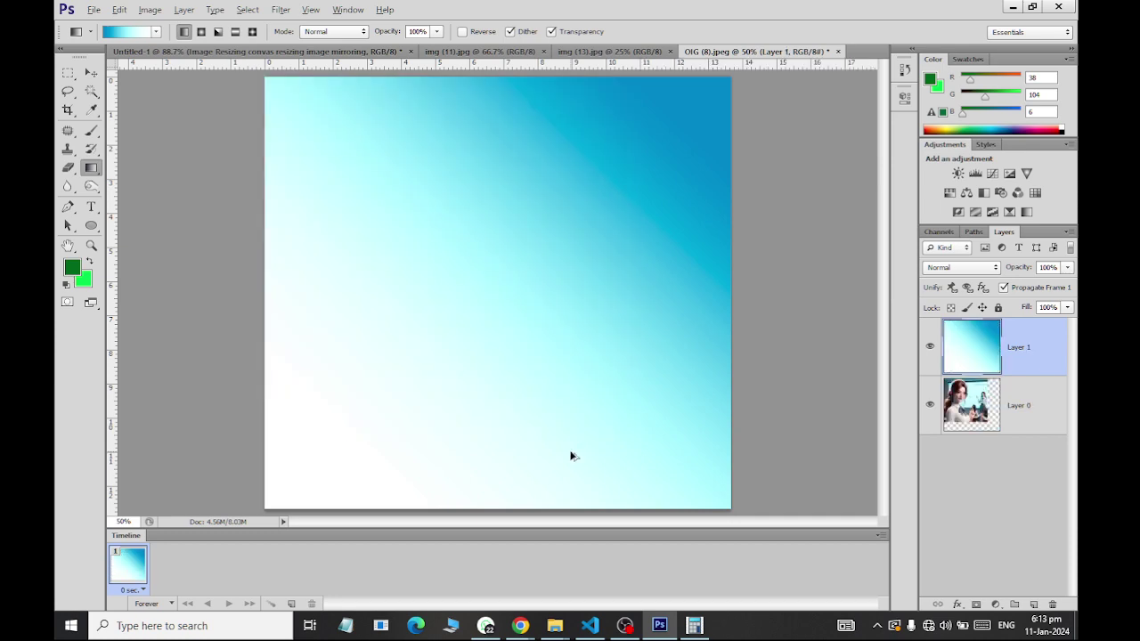
pyautogui.hotkey('ctrl', 'alt', 'z')
pyautogui.hotkey('ctrl', 'alt', 'z')
pyautogui.hotkey('ctrl', 'alt', 'z')
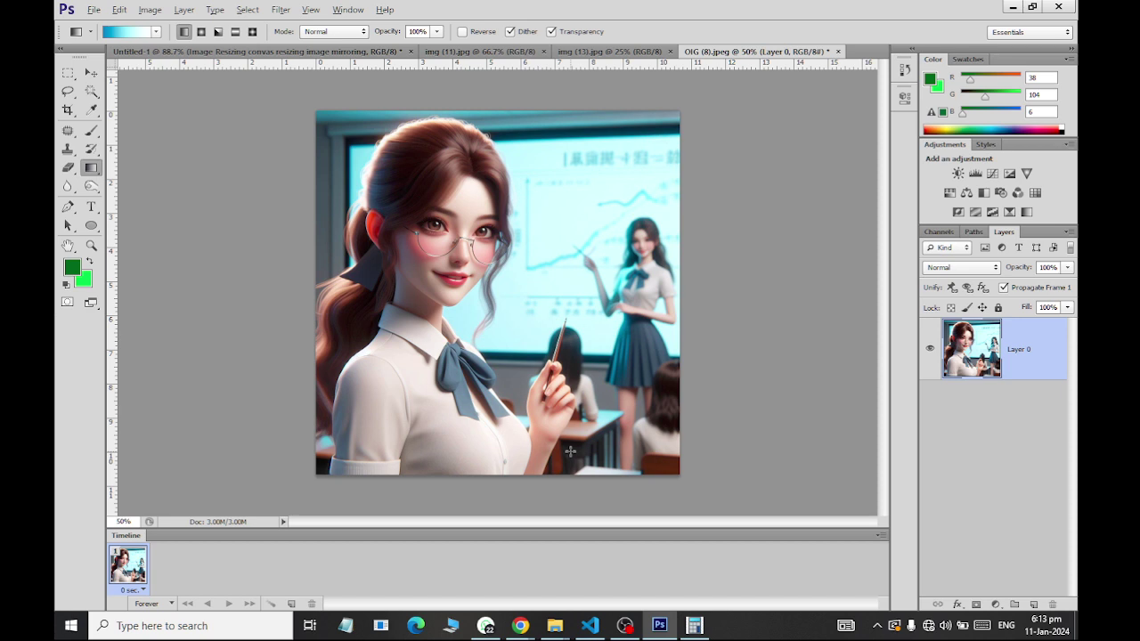
# Reopen Canvas Size with Ctrl+Alt+C, showing 10.667 × 10.667 inches
pyautogui.hotkey('ctrl', 'alt', 'c')
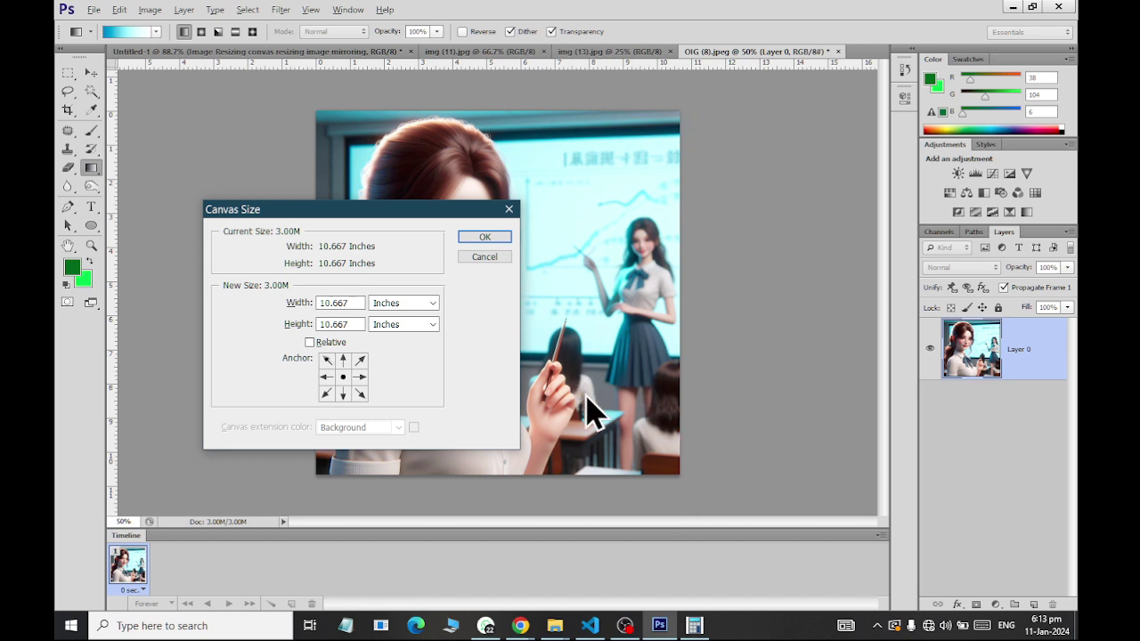
# Double the 10.667-inch width in Calculator to get 21.334
pyautogui.moveTo(361, 303); pyautogui.dragTo(321, 303)
pyautogui.hotkey('ctrl', 'c')
pyautogui.hotkey('alt', 'Tab')
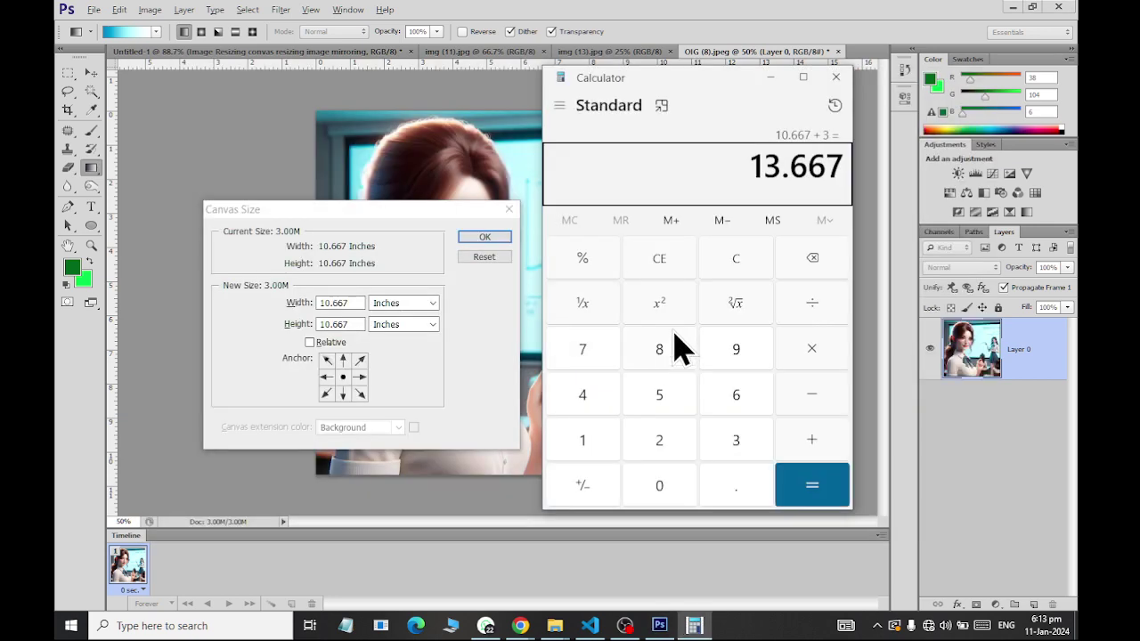
pyautogui.press('Escape')
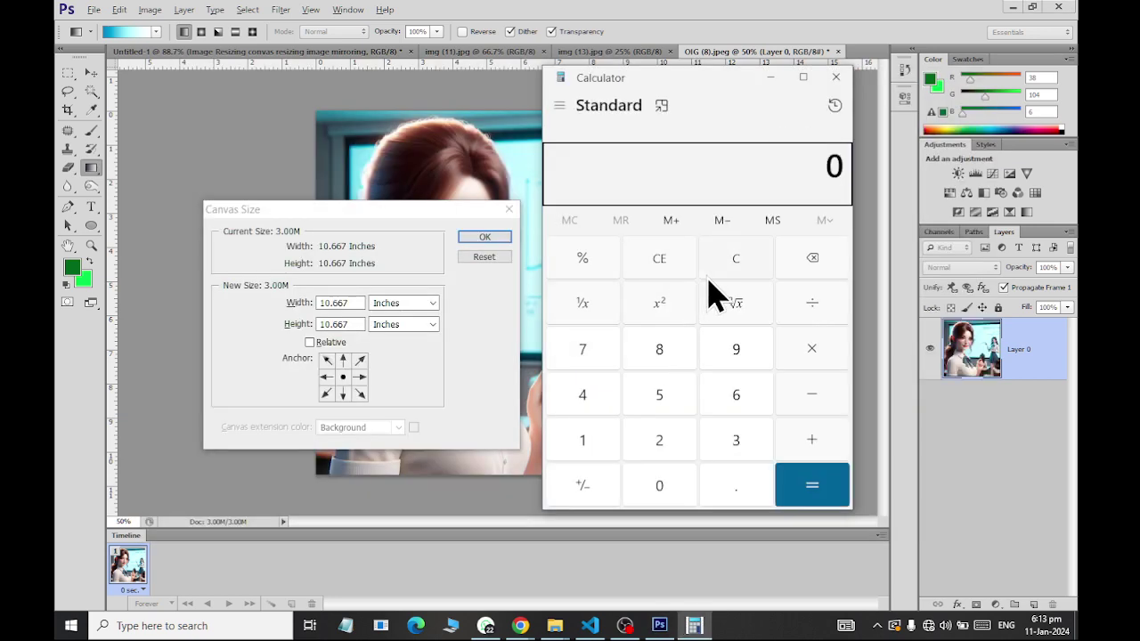
pyautogui.hotkey('alt', 'Tab')
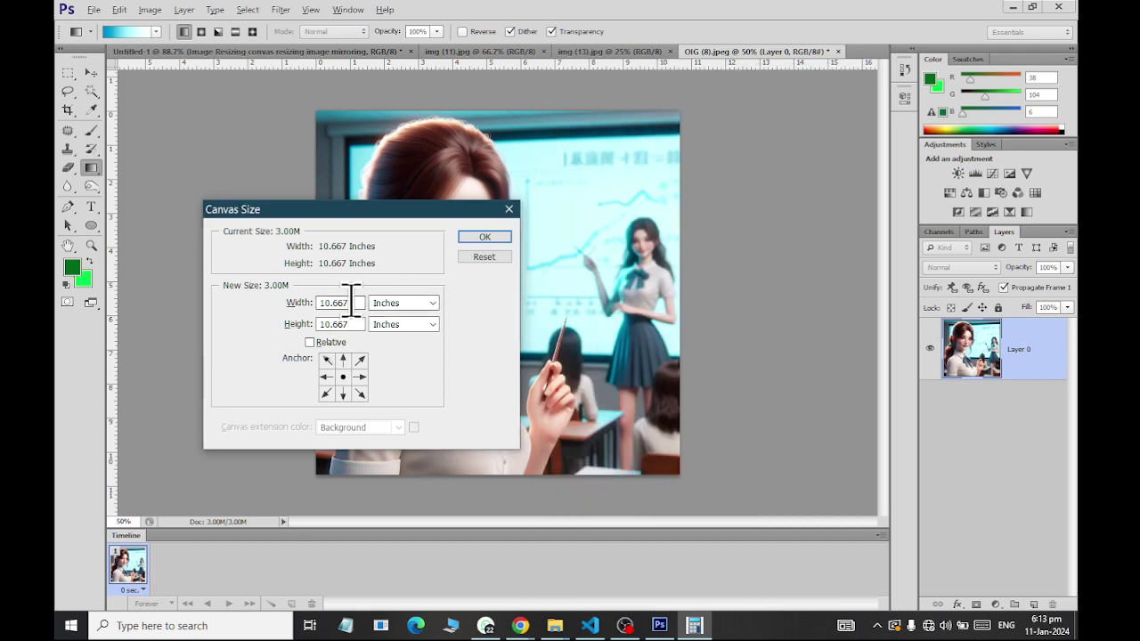
pyautogui.hotkey('alt', 'Tab')
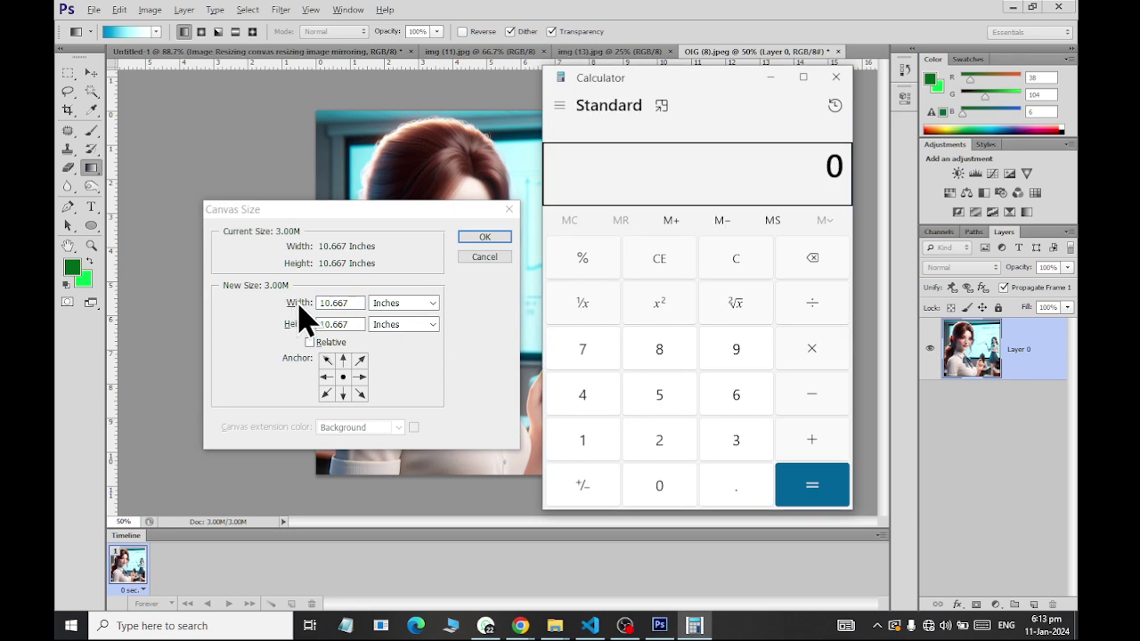
pyautogui.hotkey('ctrl', 'v')
pyautogui.write('*')
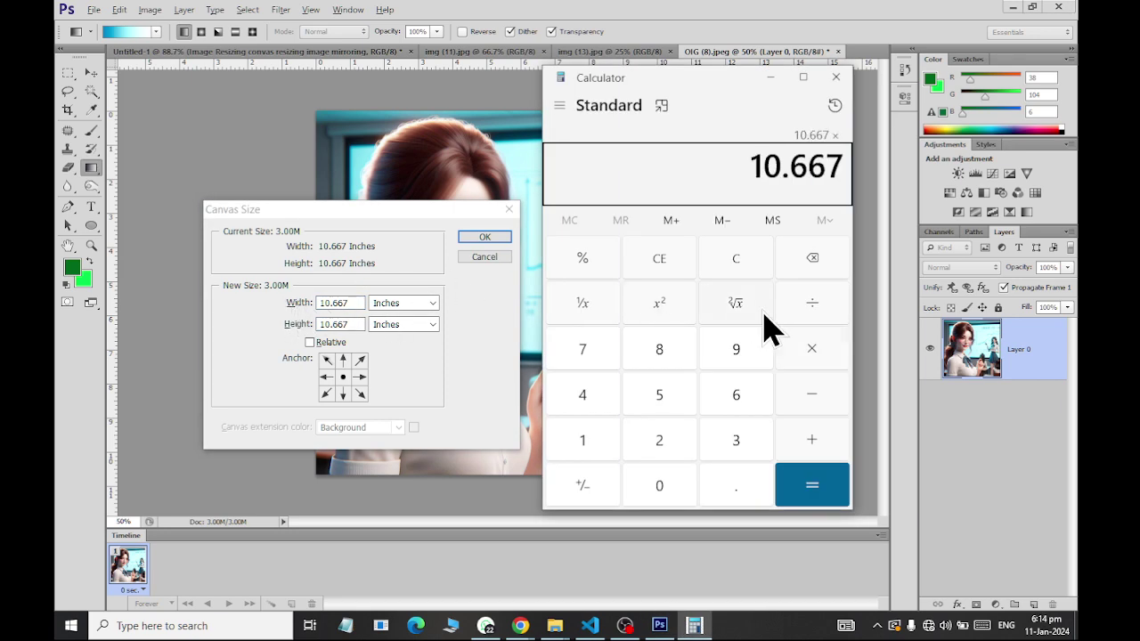
pyautogui.write('2')
pyautogui.press('Return')
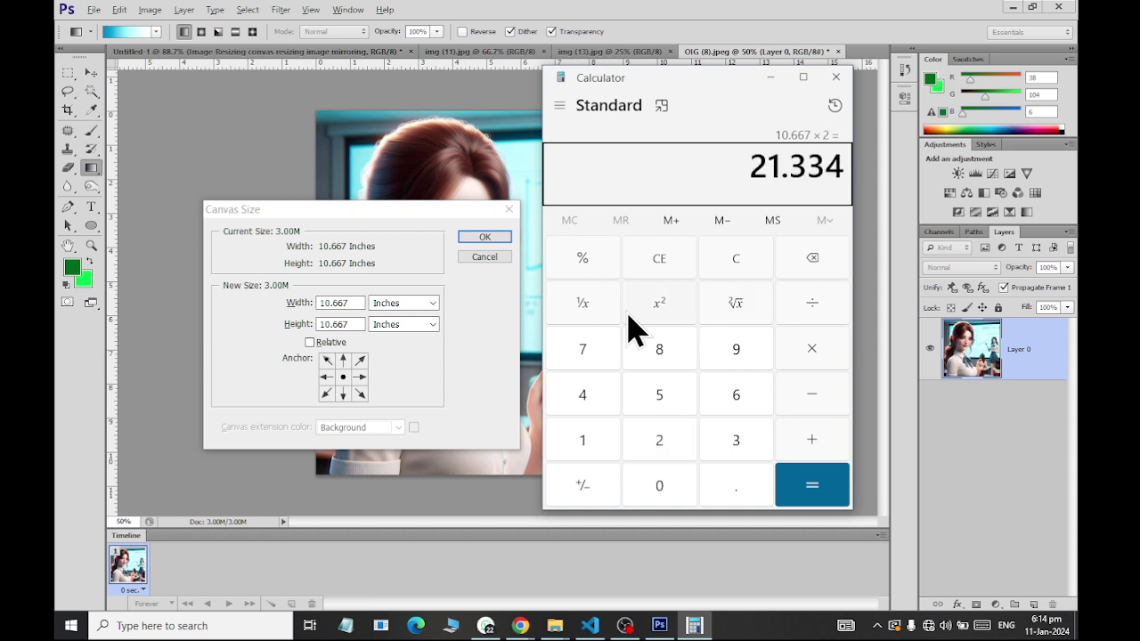
# Set the canvas width to 21.334 inches, anchored left-middle
pyautogui.click(343, 301)
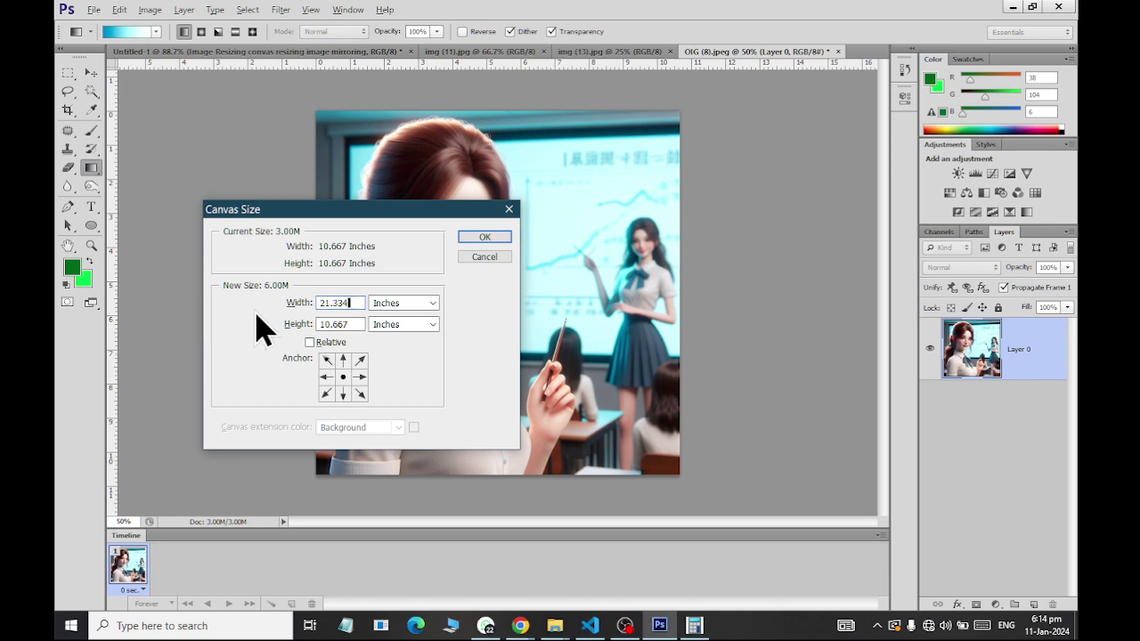
pyautogui.write('21.334')
pyautogui.click(327, 377)
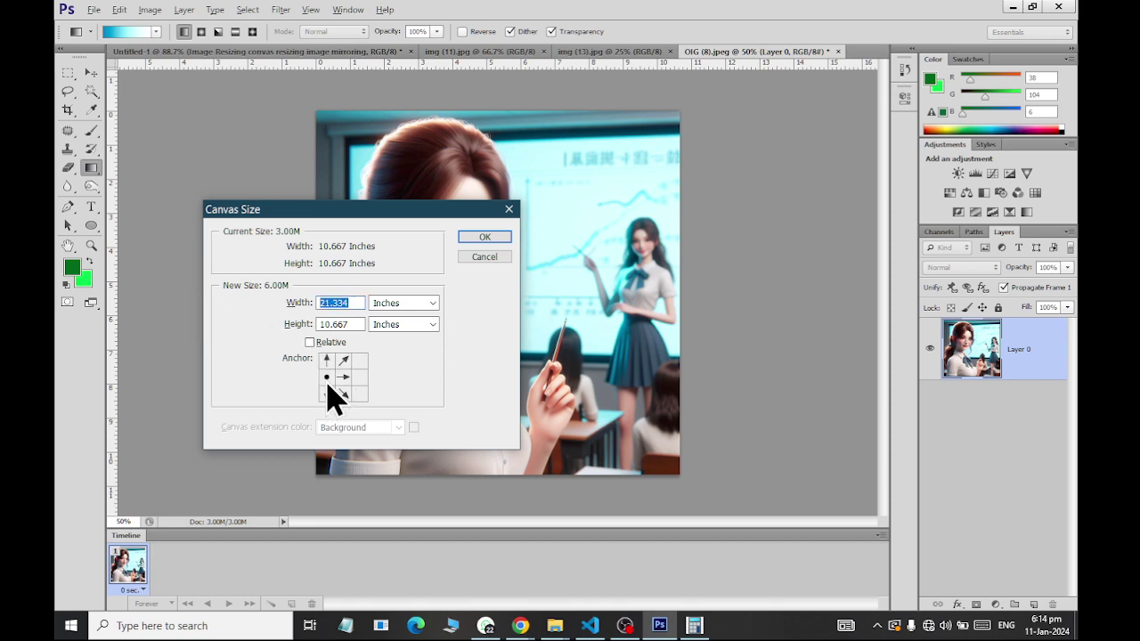
pyautogui.click(484, 237)
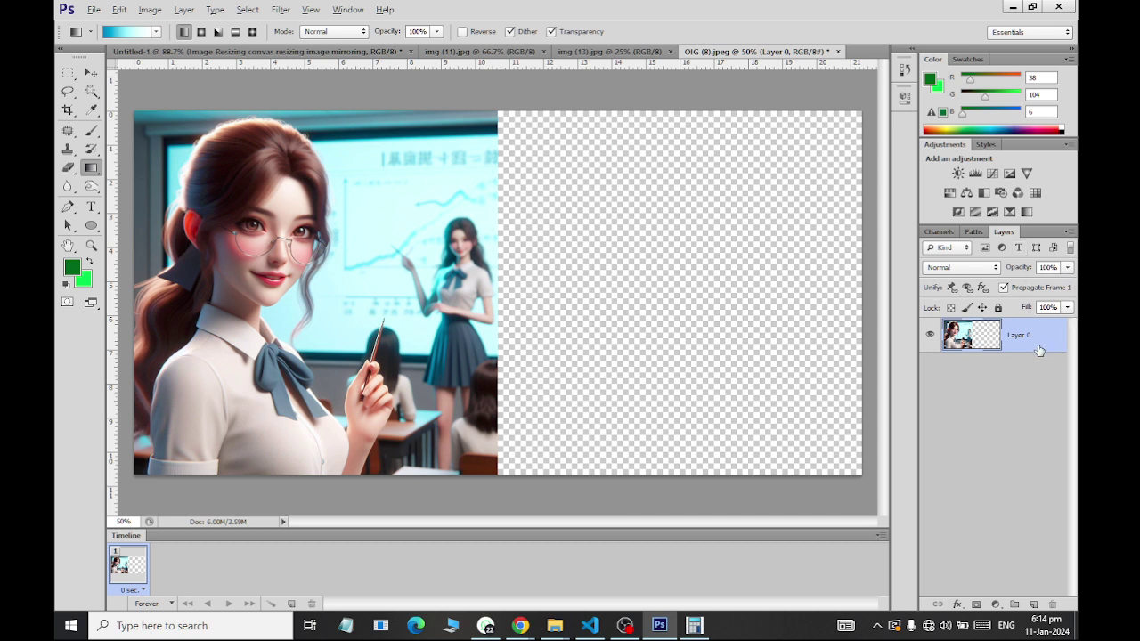
# Duplicate Layer 0, move the copy into the right half, and flip it horizontally
pyautogui.hotkey('ctrl', 'j')
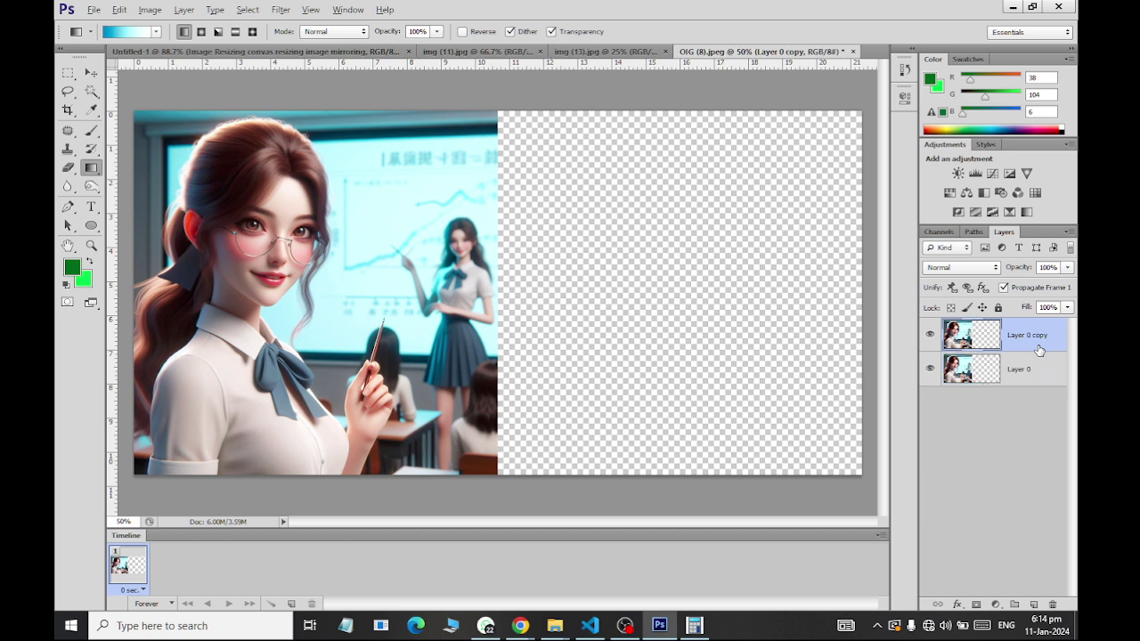
pyautogui.click(91, 73)
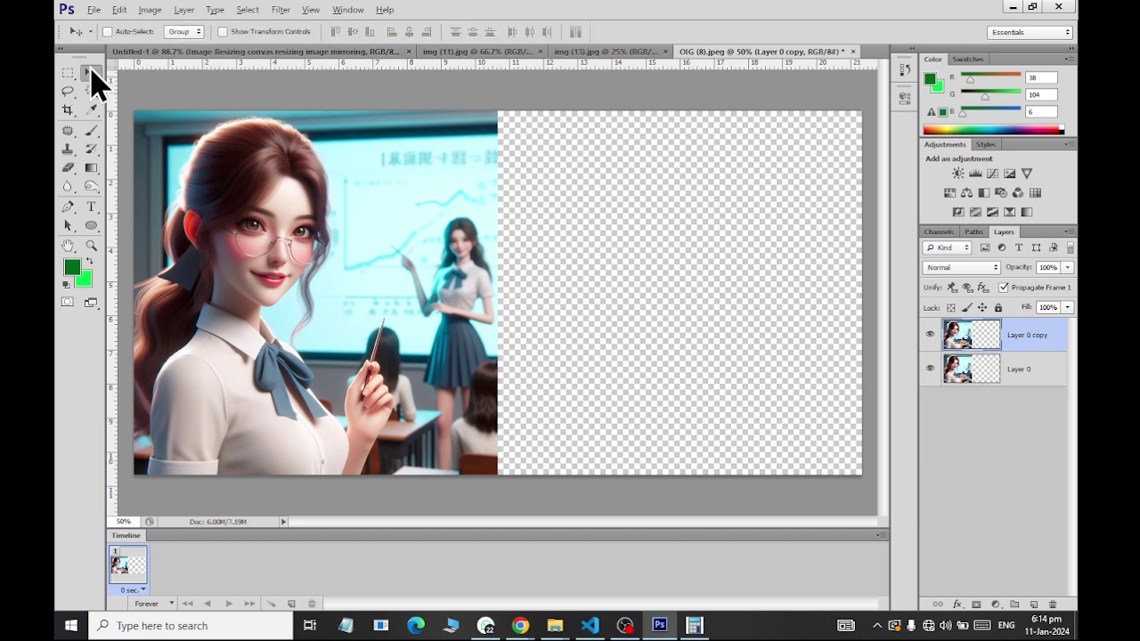
pyautogui.moveTo(224, 284)
pyautogui.mouseDown()
pyautogui.moveTo(626, 278)
pyautogui.moveTo(596, 301)
pyautogui.mouseUp()
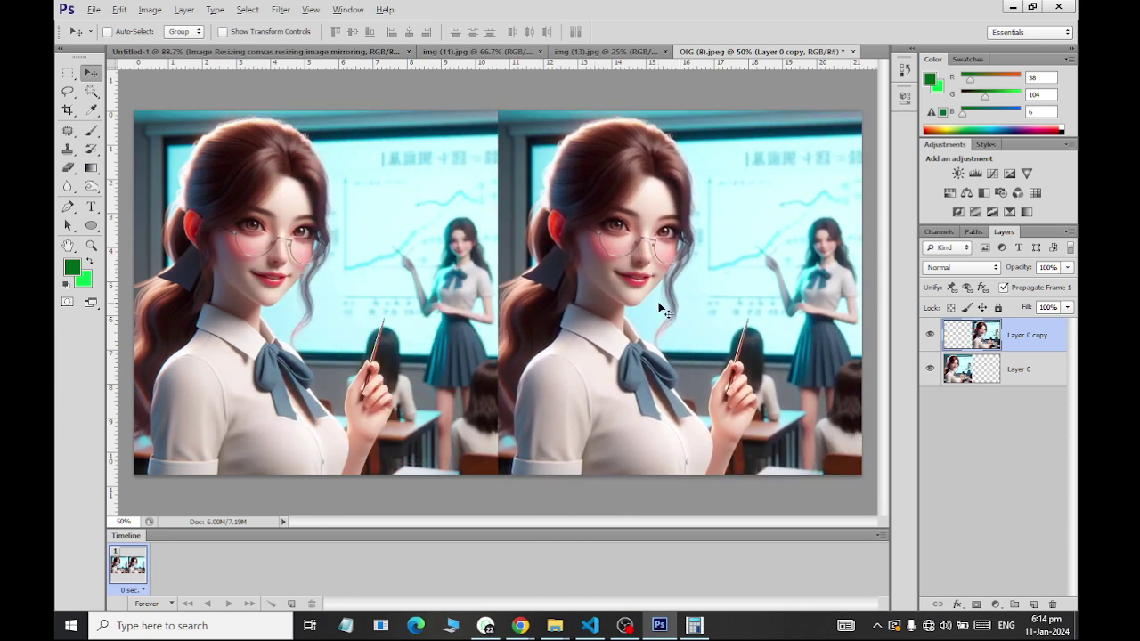
pyautogui.click(119, 9)
pyautogui.moveTo(174, 356)
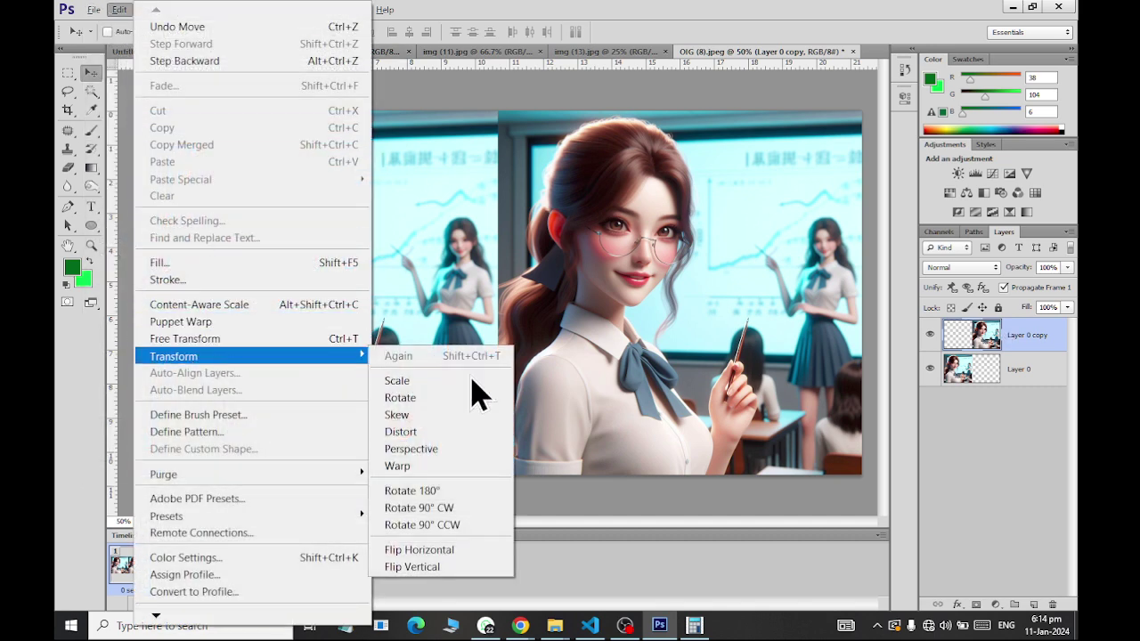
pyautogui.click(499, 552)
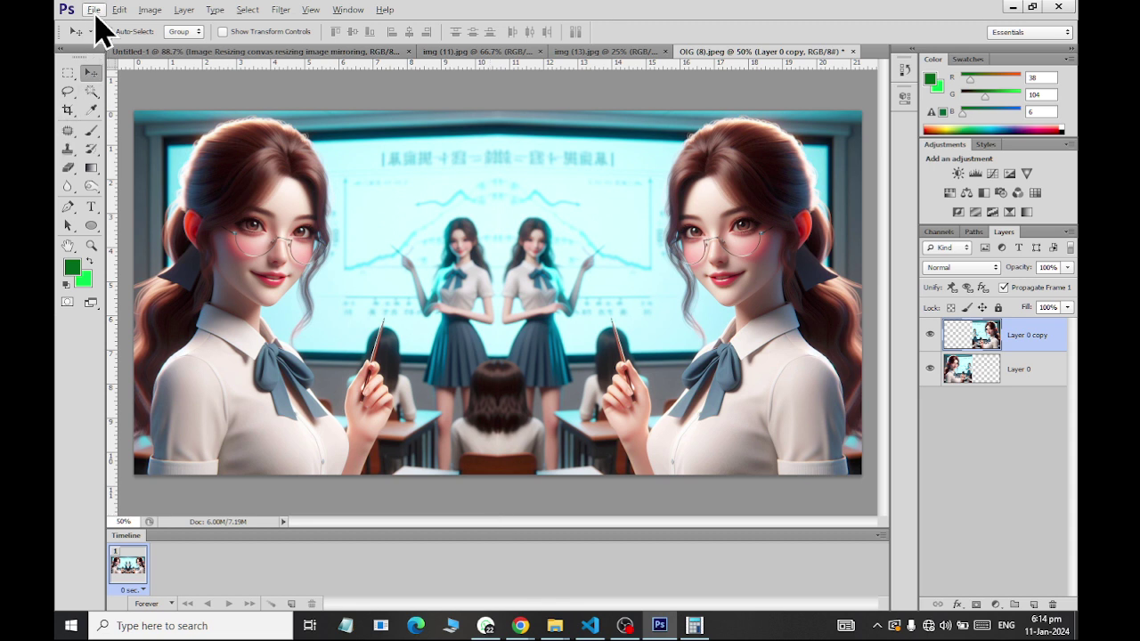
# Switch to img (13).jpg and convert its Background into Layer 0
pyautogui.click(579, 52)
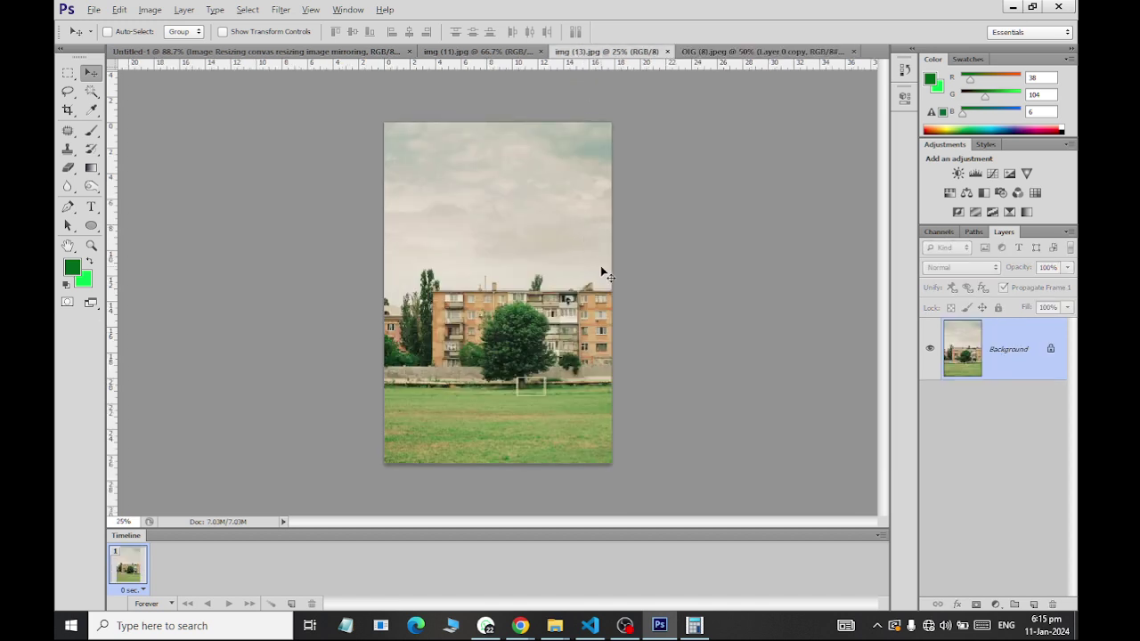
pyautogui.doubleClick(1049, 351)
pyautogui.click(759, 197)
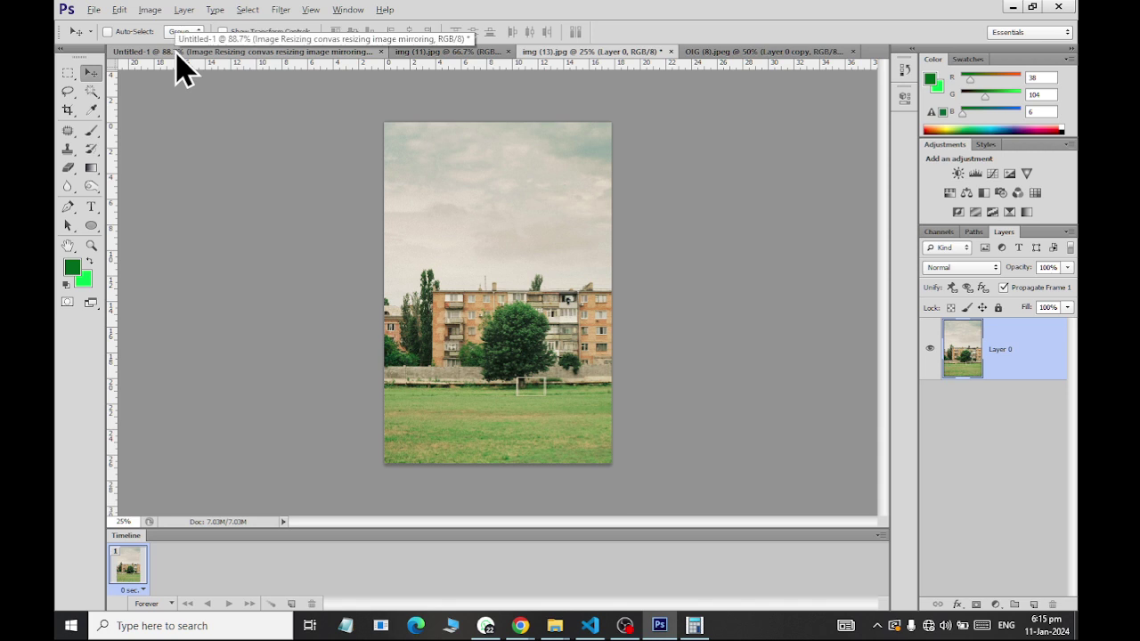
# In Canvas Size, double the 17.778-inch width in Calculator to get 35.556
pyautogui.hotkey('ctrl', 'alt', 'c')
pyautogui.click(355, 299)
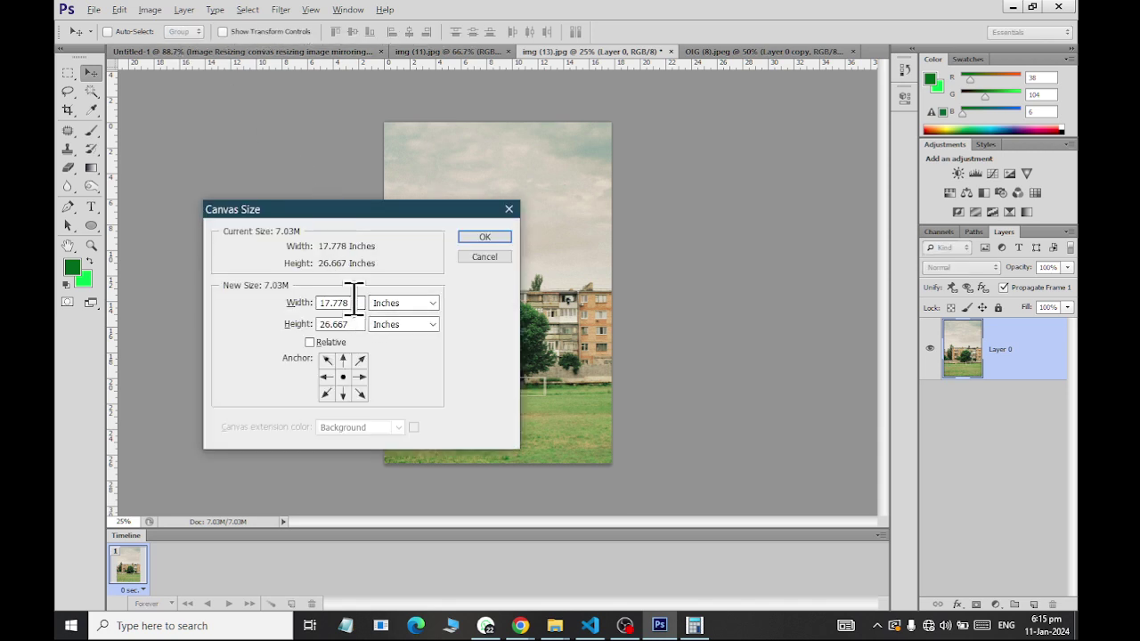
pyautogui.doubleClick(355, 301)
pyautogui.hotkey('ctrl', 'c')
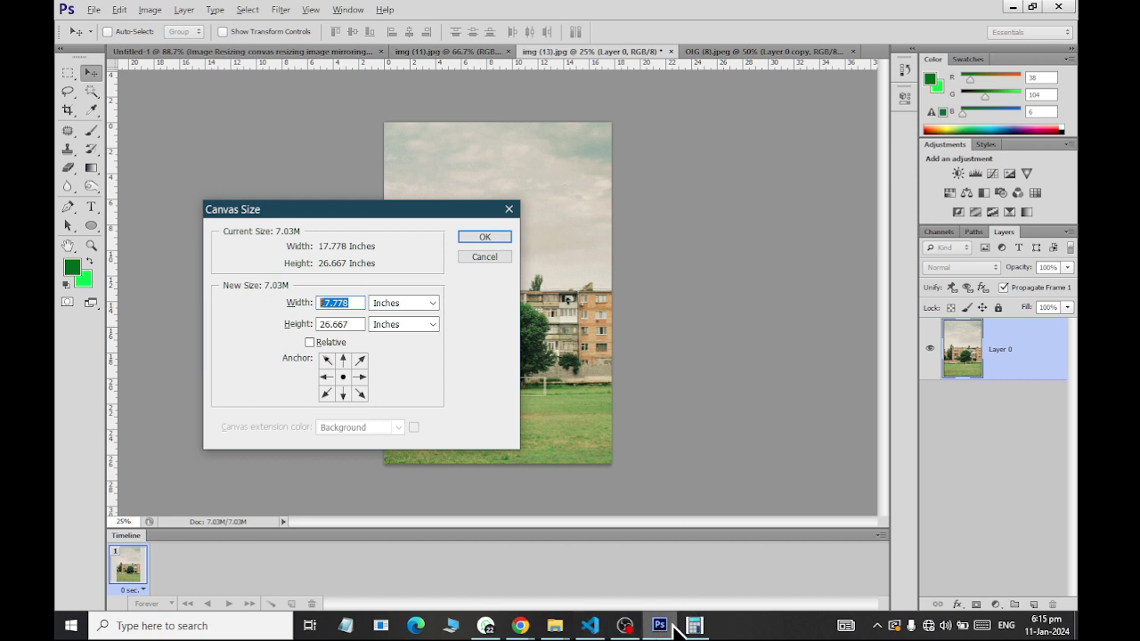
pyautogui.click(694, 626)
pyautogui.press('Escape')
pyautogui.hotkey('ctrl', 'v')
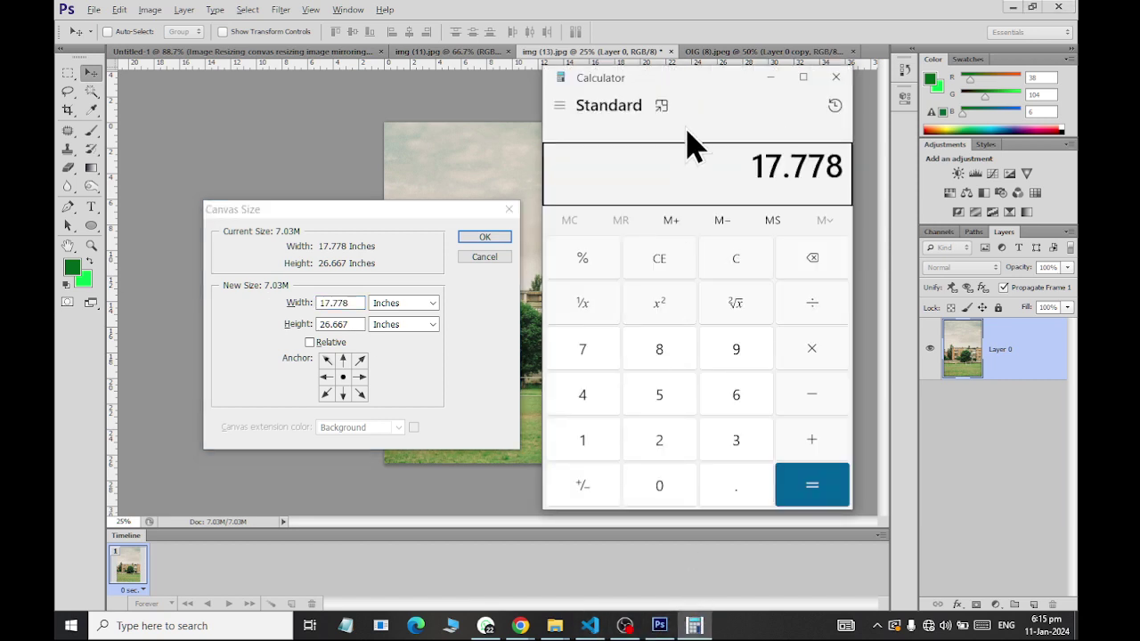
pyautogui.press('*')
pyautogui.press('2')
pyautogui.press('Return')
pyautogui.hotkey('ctrl', 'c')
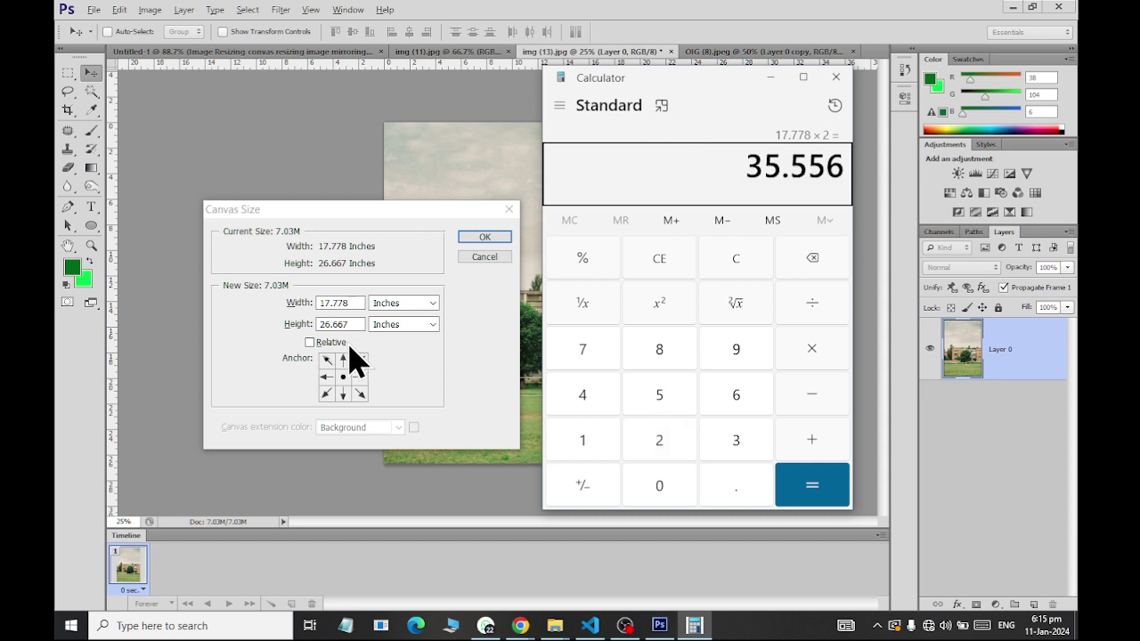
# Set width 35.556 inches anchored right, then duplicate the layer and drag the copy left
pyautogui.click(353, 326)
pyautogui.doubleClick(355, 302)
pyautogui.hotkey('ctrl', 'v')
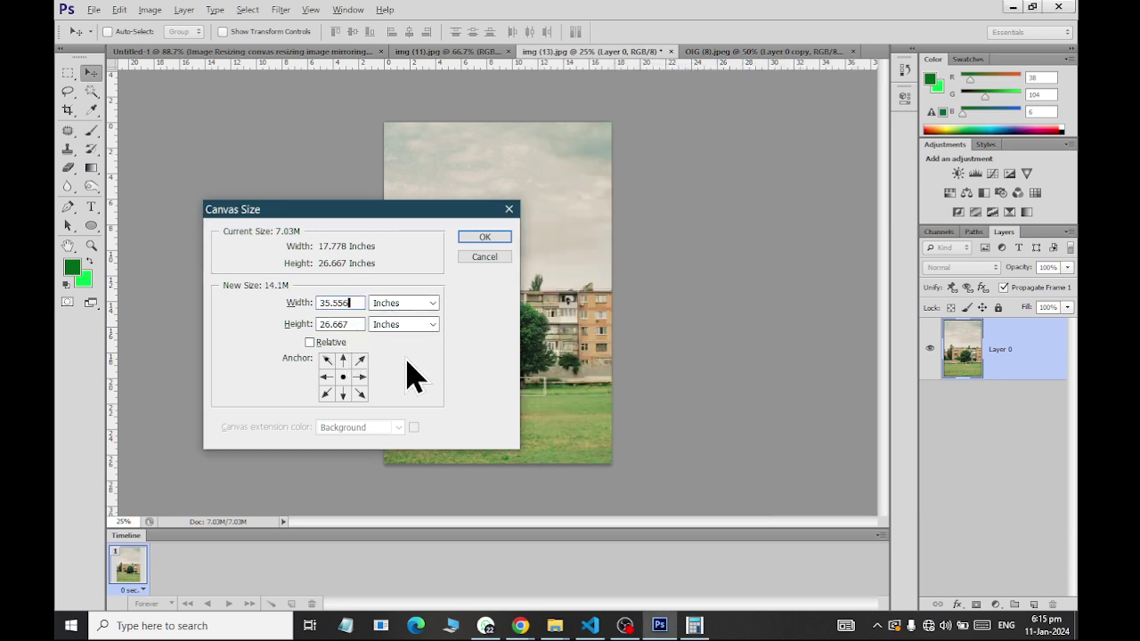
pyautogui.click(359, 378)
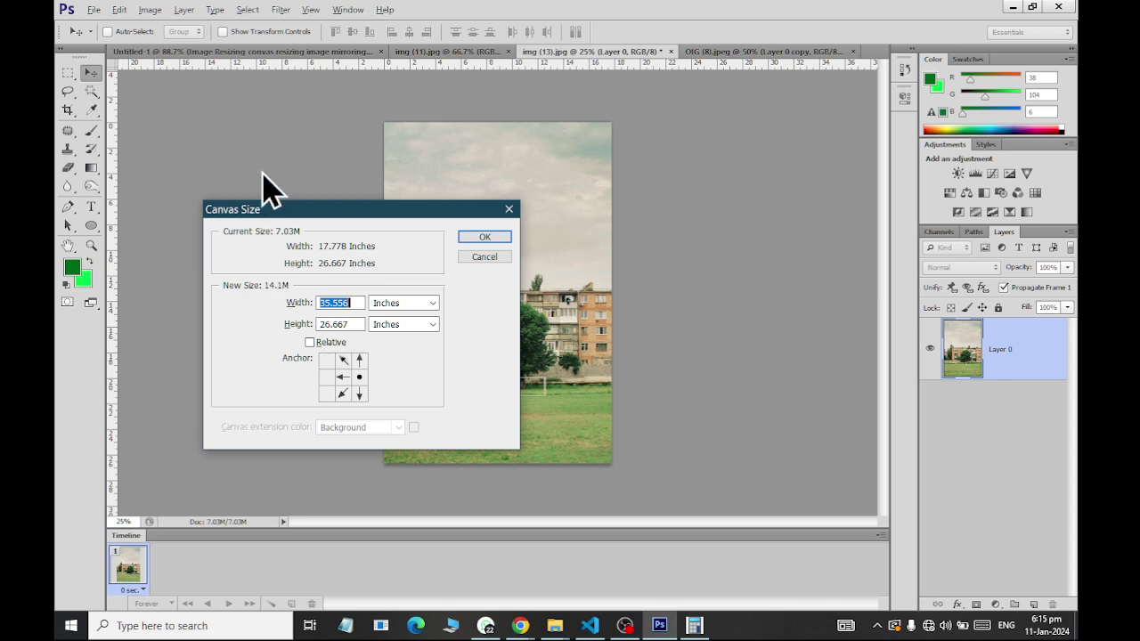
pyautogui.click(488, 237)
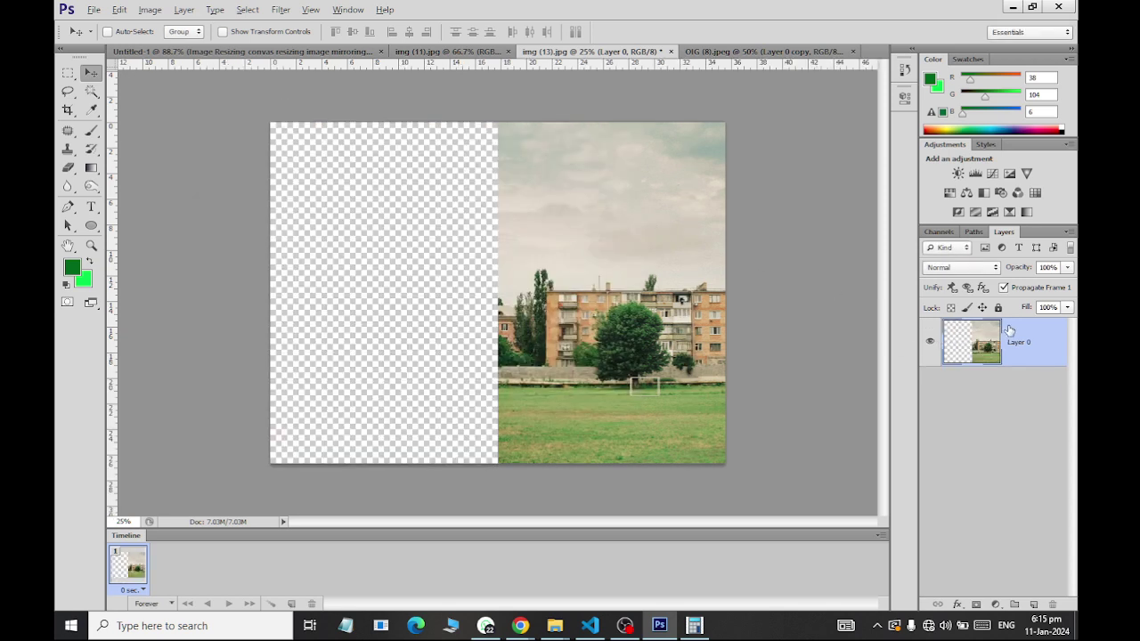
pyautogui.hotkey('ctrl', 'j')
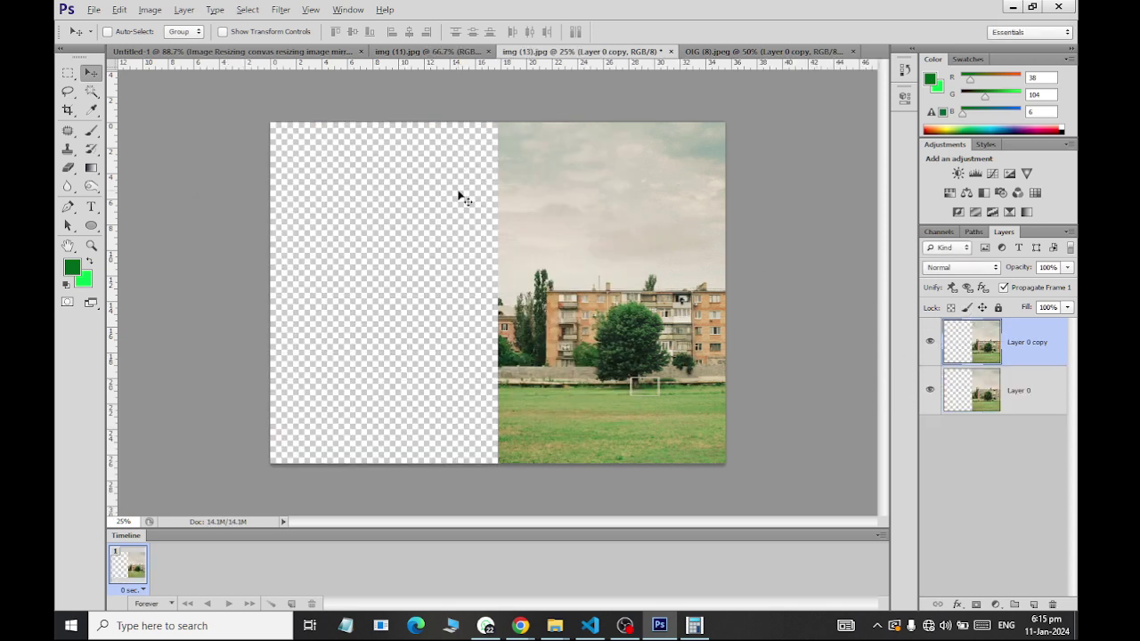
pyautogui.moveTo(501, 277)
pyautogui.mouseDown()
pyautogui.moveTo(349, 272)
pyautogui.moveTo(409, 264)
pyautogui.mouseUp()
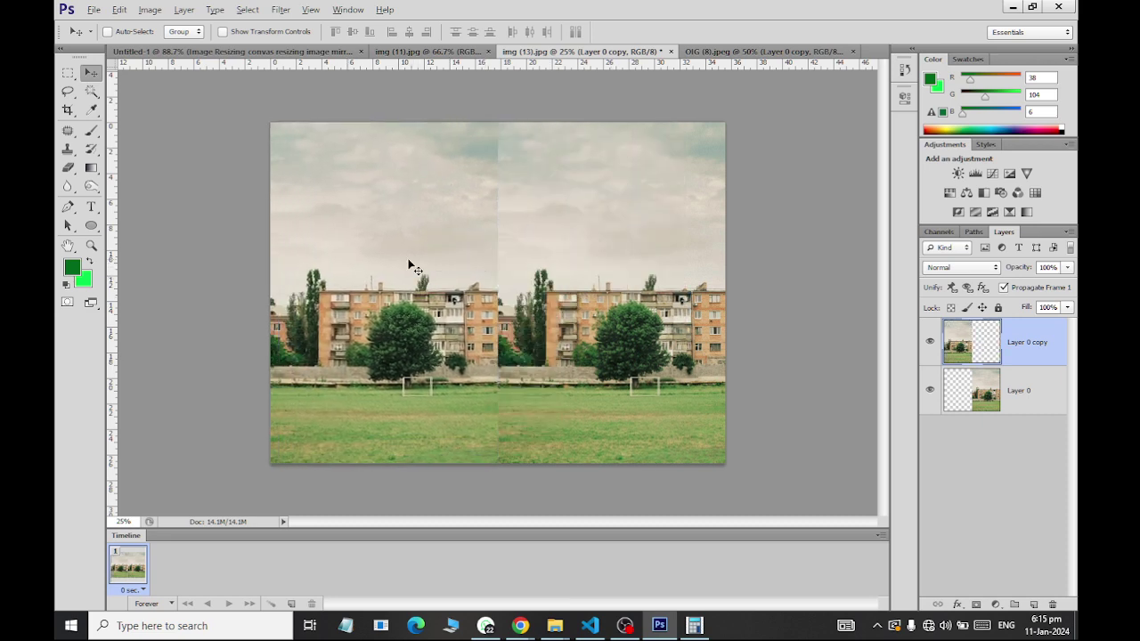
# Flip the building copy horizontally, then bring up the desk photo img (11).jpg
pyautogui.click(119, 9)
pyautogui.moveTo(174, 356)
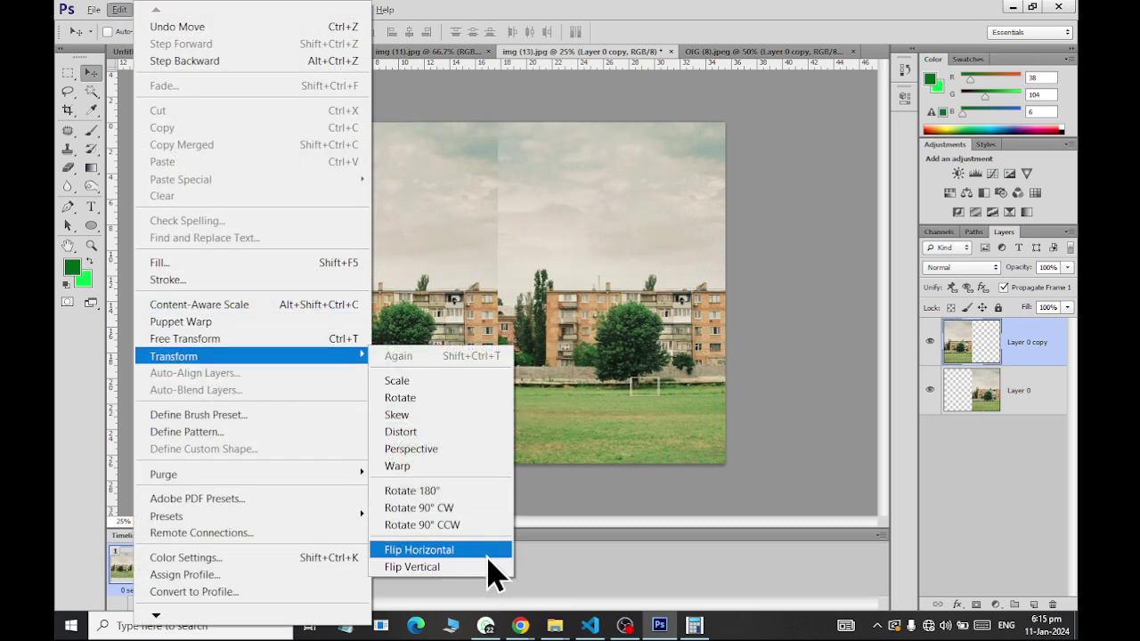
pyautogui.click(488, 551)
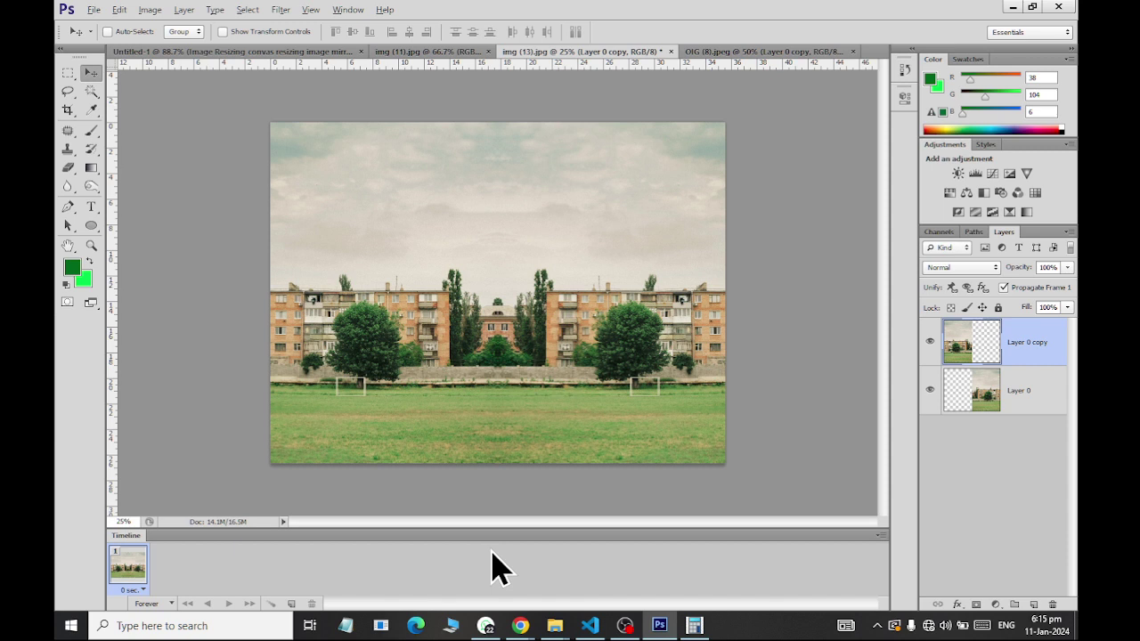
pyautogui.click(746, 52)
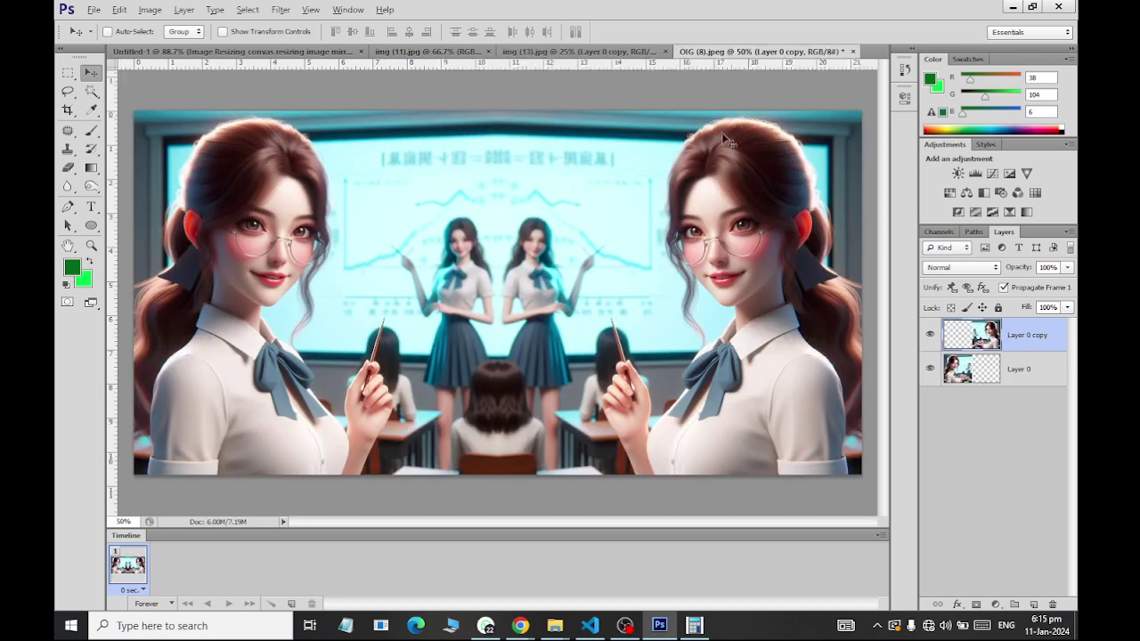
pyautogui.click(396, 52)
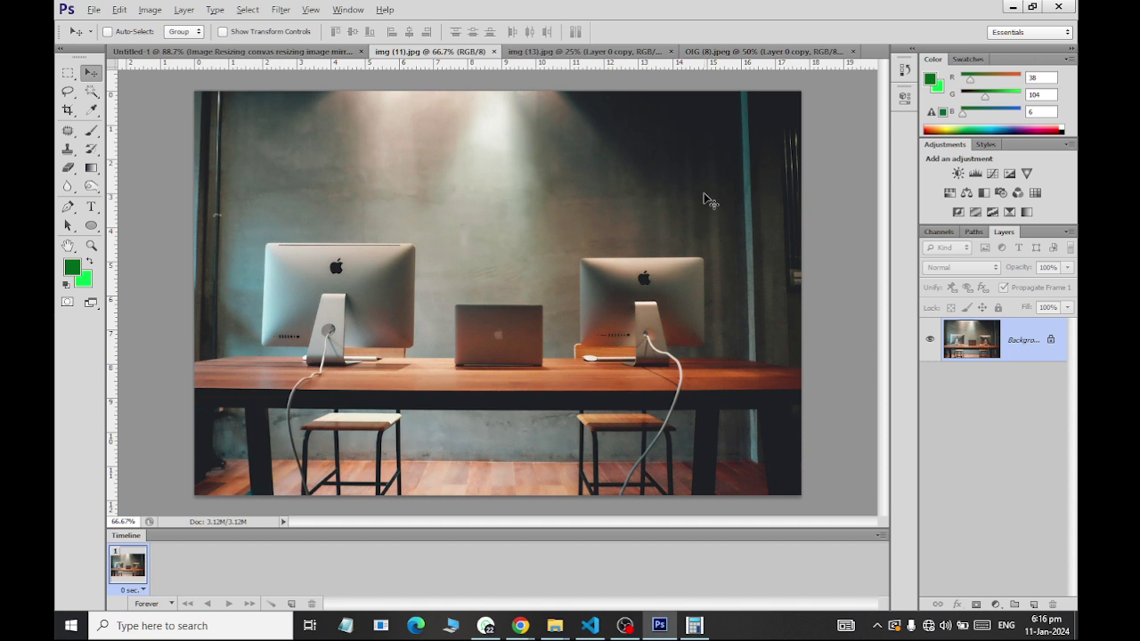
# Convert the desk photo's Background into Layer 0 and open Canvas Size
pyautogui.doubleClick(1051, 340)
pyautogui.click(741, 198)
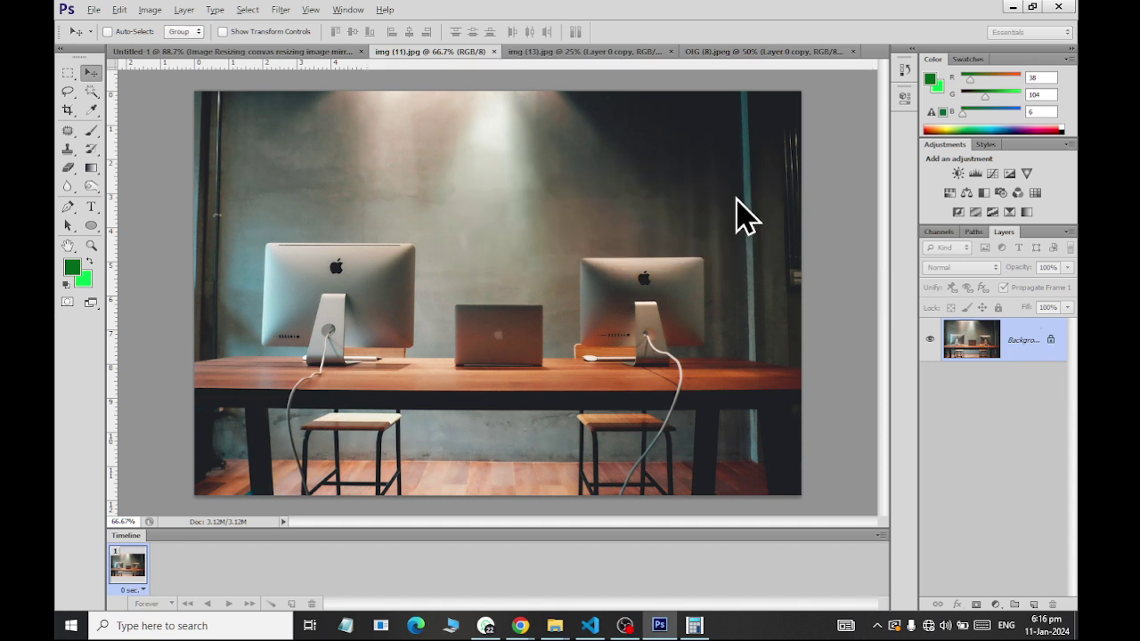
pyautogui.click(149, 10)
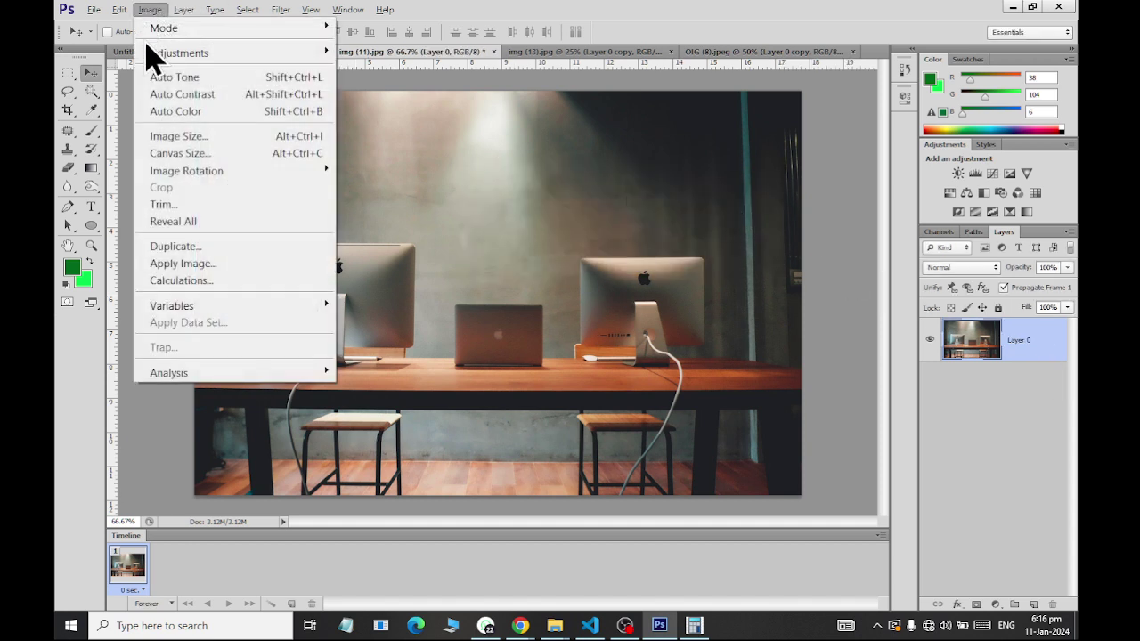
pyautogui.click(165, 153)
# Double the 17.778-inch width in Calculator to get 35.556
pyautogui.doubleClick(349, 302)
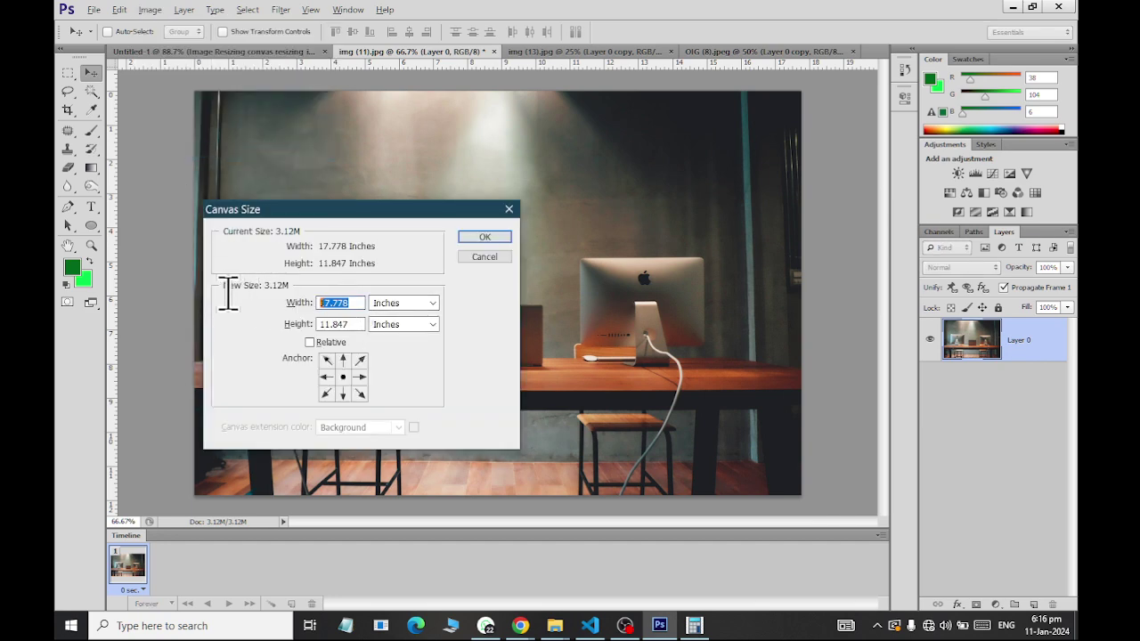
pyautogui.hotkey('alt', 'Tab')
pyautogui.press('Escape')
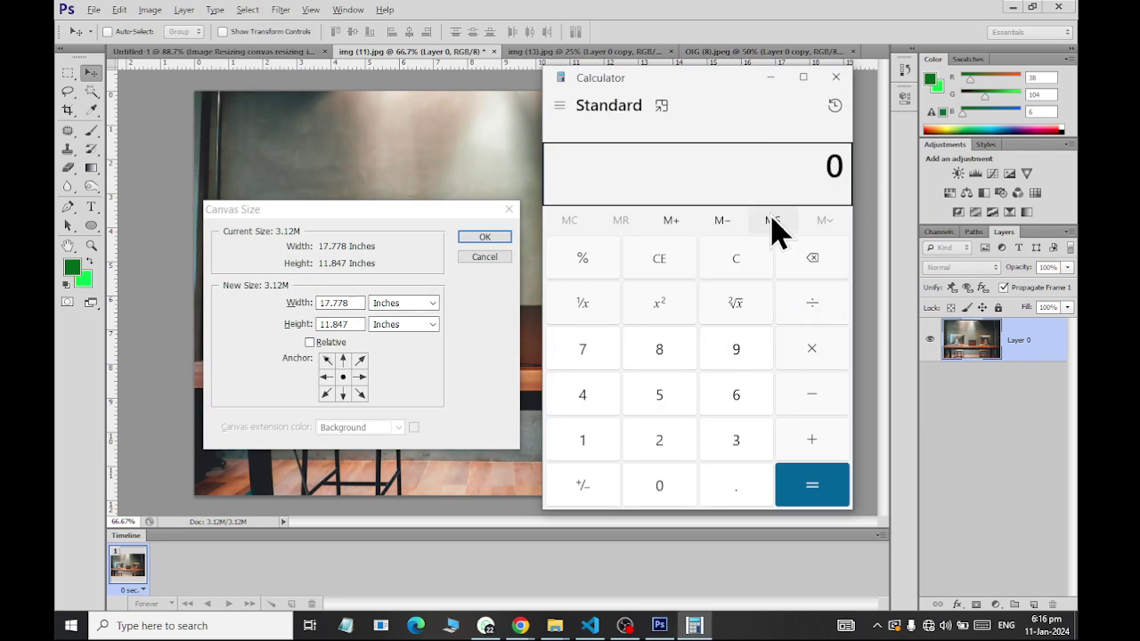
pyautogui.hotkey('ctrl', 'v')
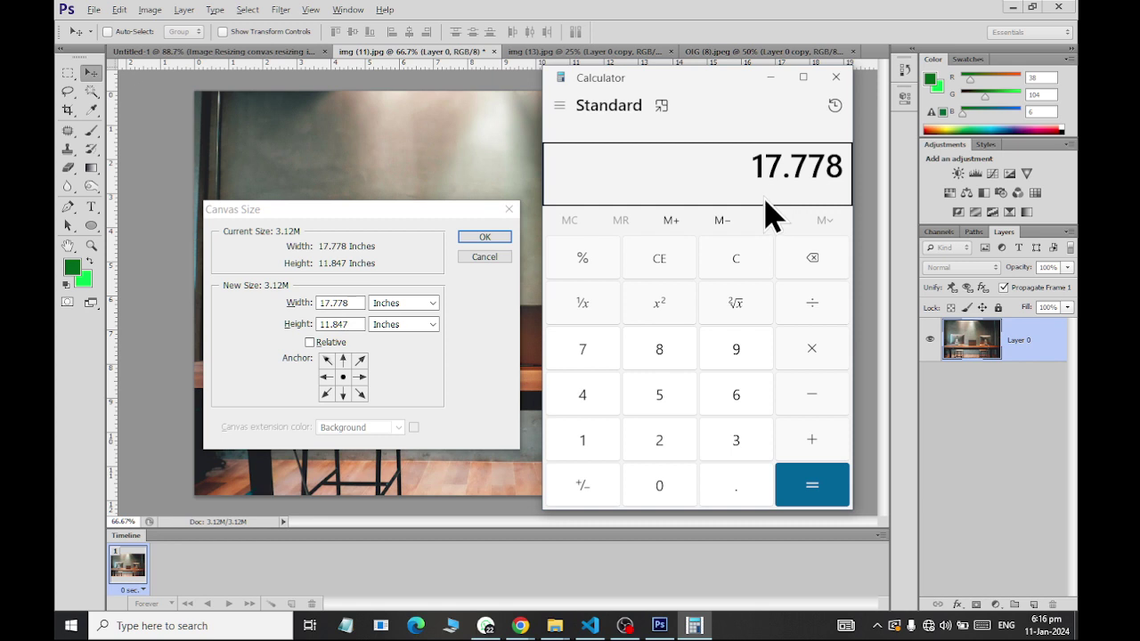
pyautogui.press('*')
pyautogui.press('2')
pyautogui.press('Return')
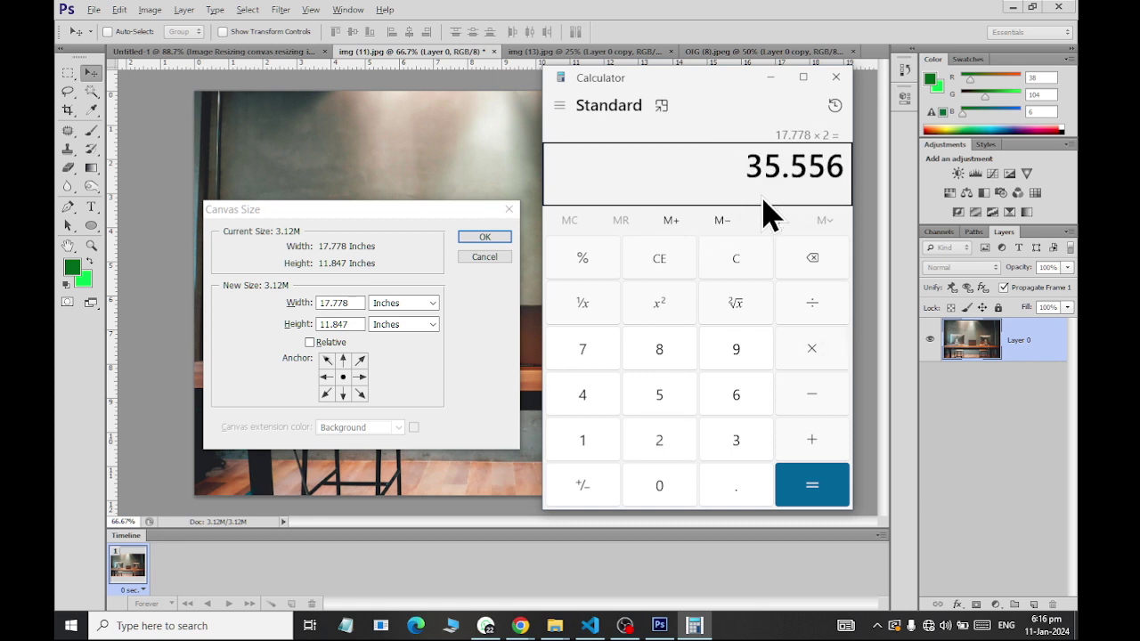
# Set width 35.556 inches anchored right, then duplicate the desk photo layer
pyautogui.doubleClick(343, 303)
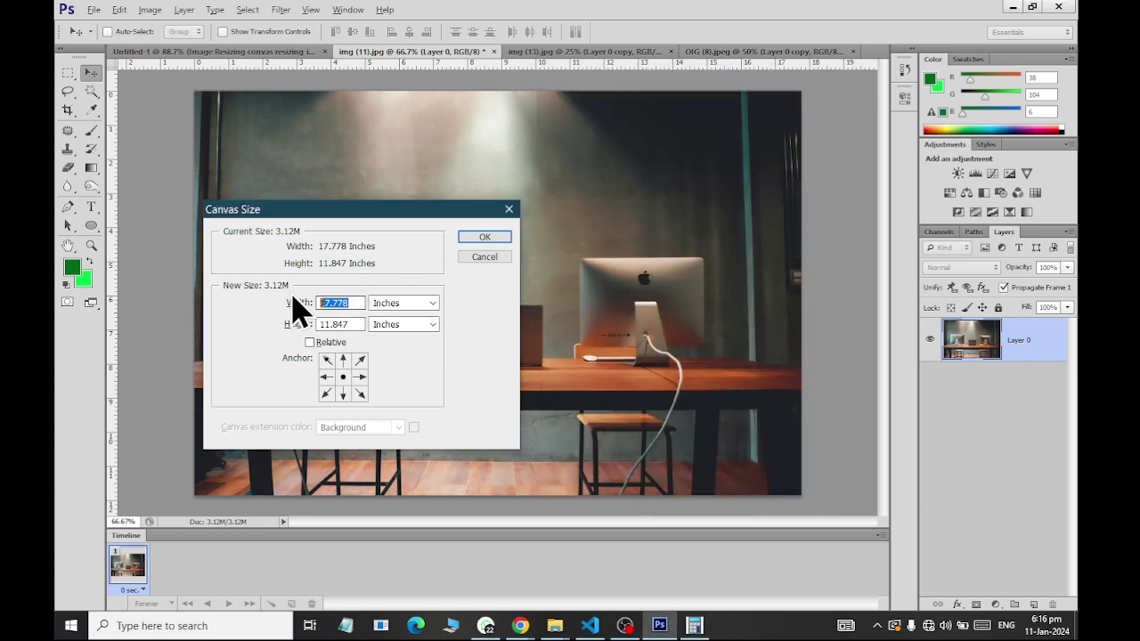
pyautogui.write('35.556')
pyautogui.click(361, 393)
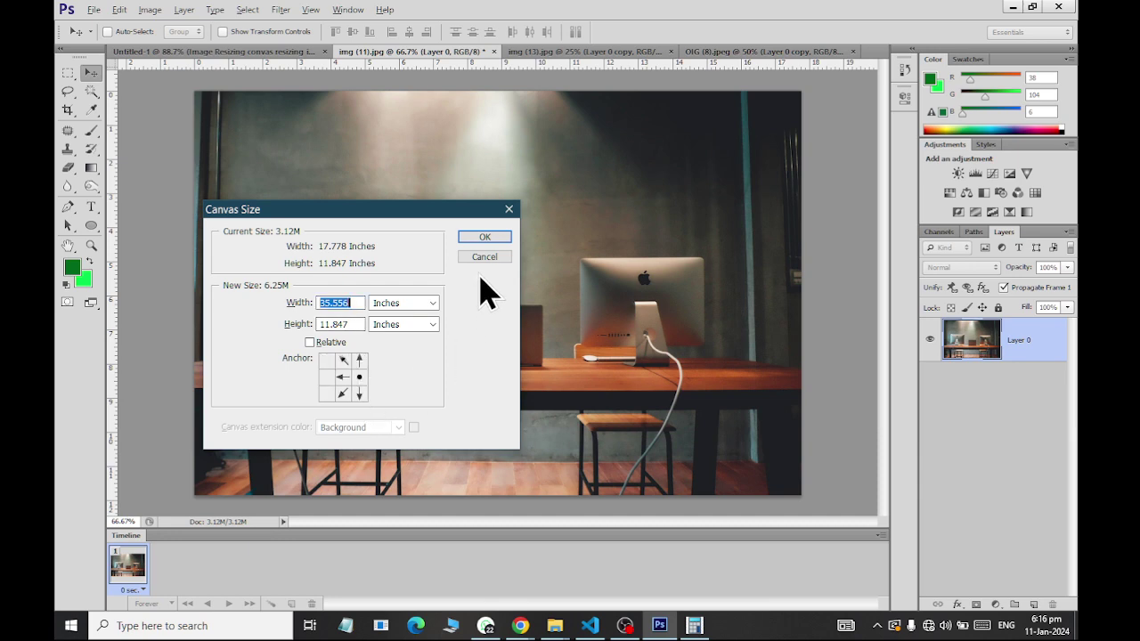
pyautogui.click(484, 237)
pyautogui.hotkey('ctrl', 'j')
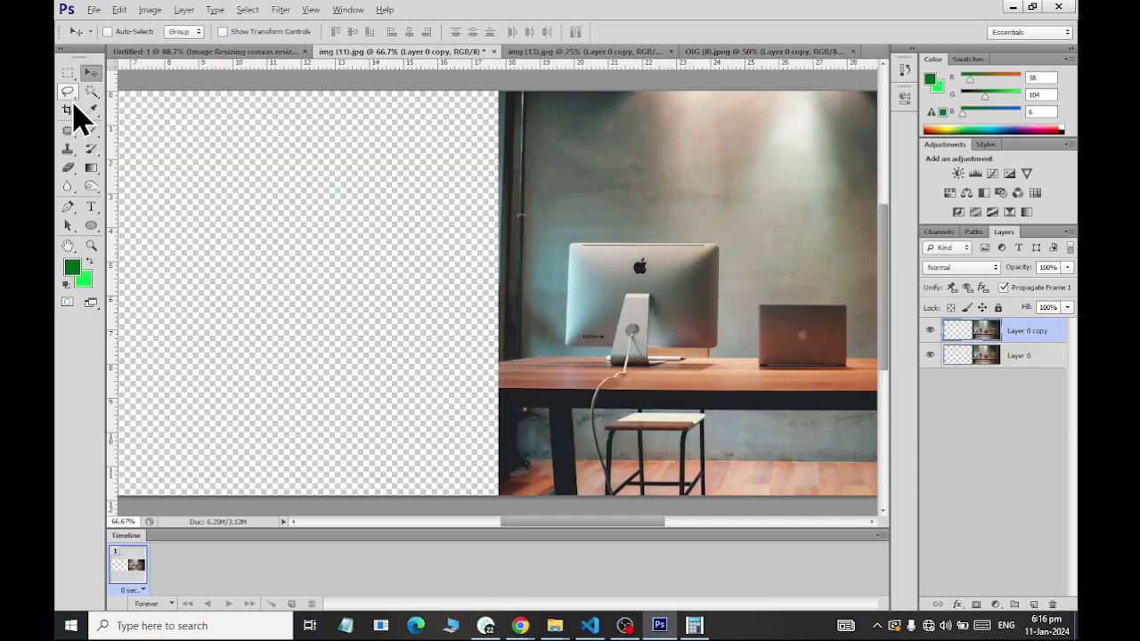
# Put the desk photo copy in the empty left half, flip it horizontally, and bring up the Open dialog
pyautogui.moveTo(697, 218); pyautogui.dragTo(457, 244)
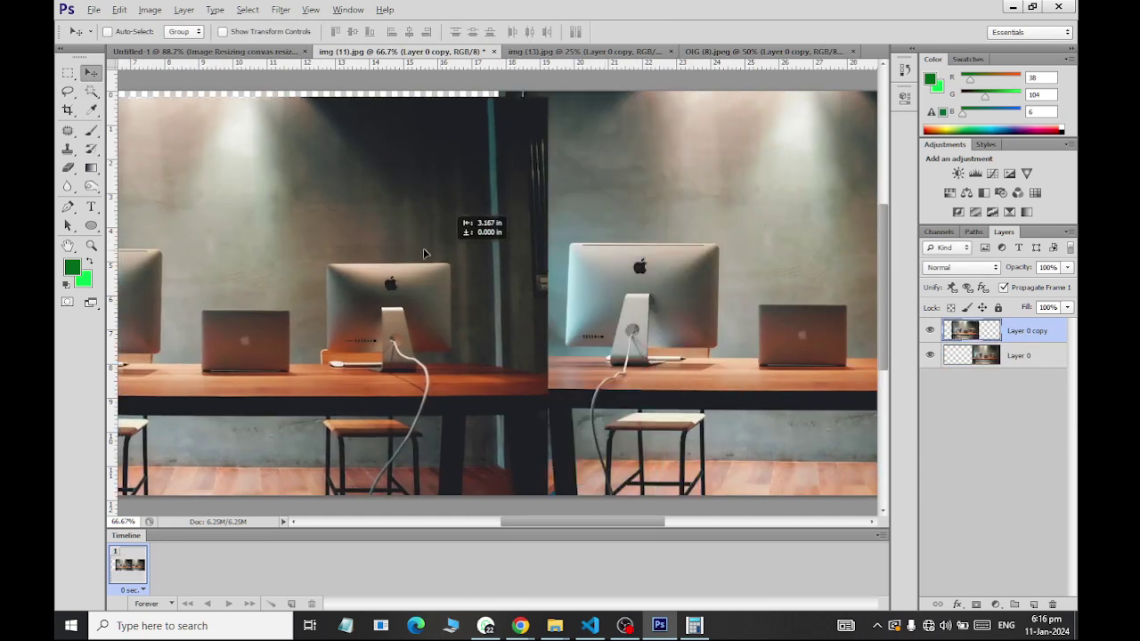
pyautogui.click(148, 10)
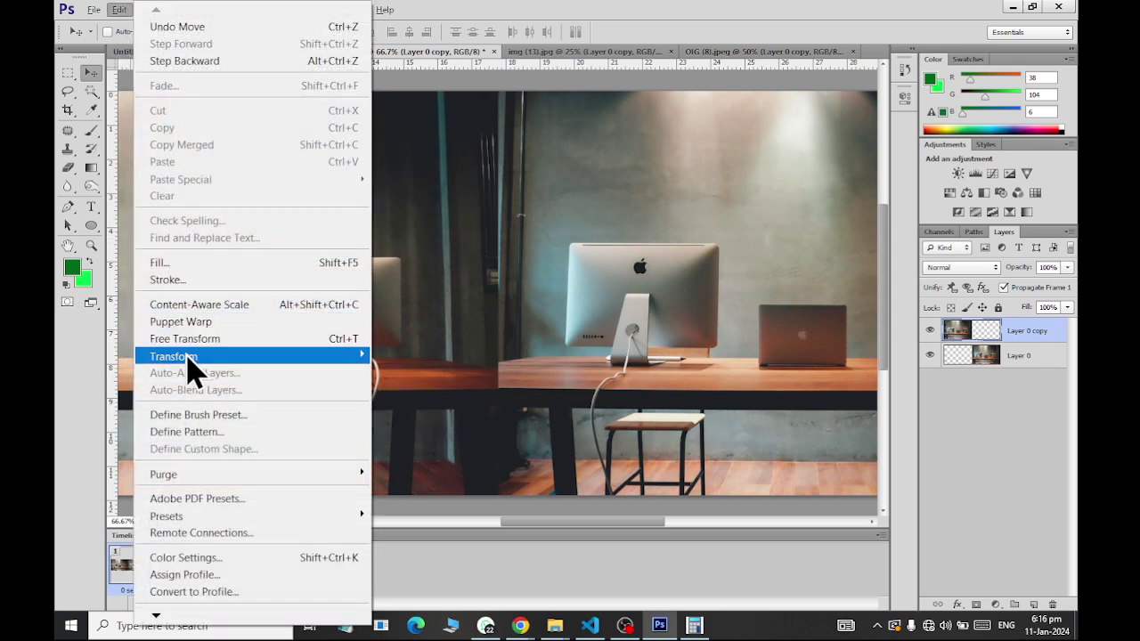
pyautogui.moveTo(253, 356)
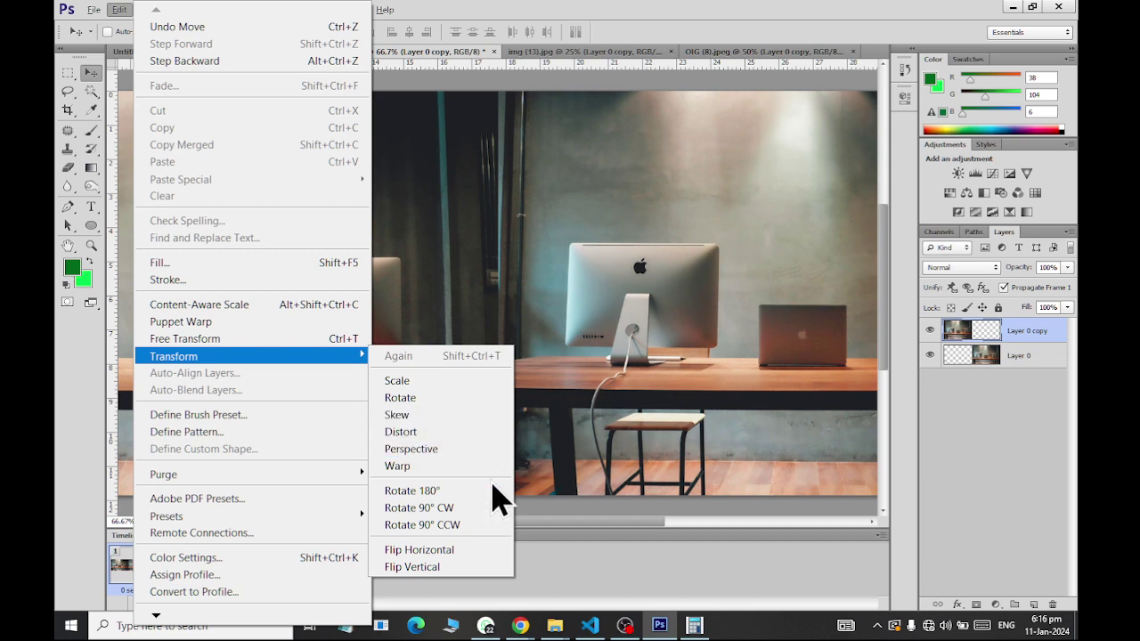
pyautogui.click(490, 552)
pyautogui.scroll(-2, 513, 276)
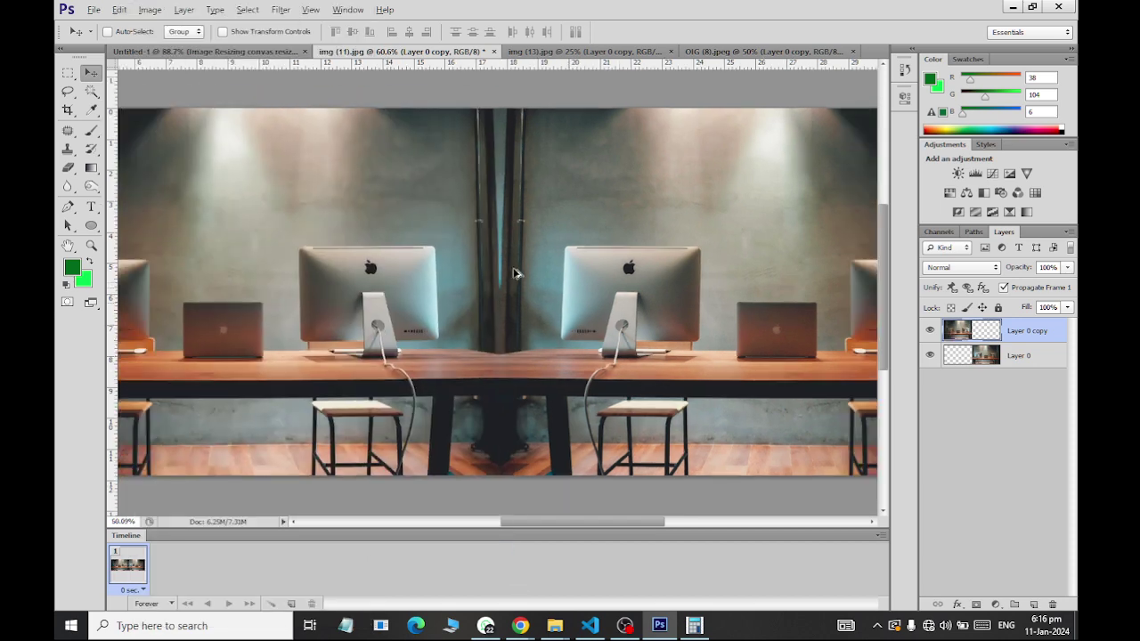
pyautogui.scroll(-1, 515, 272)
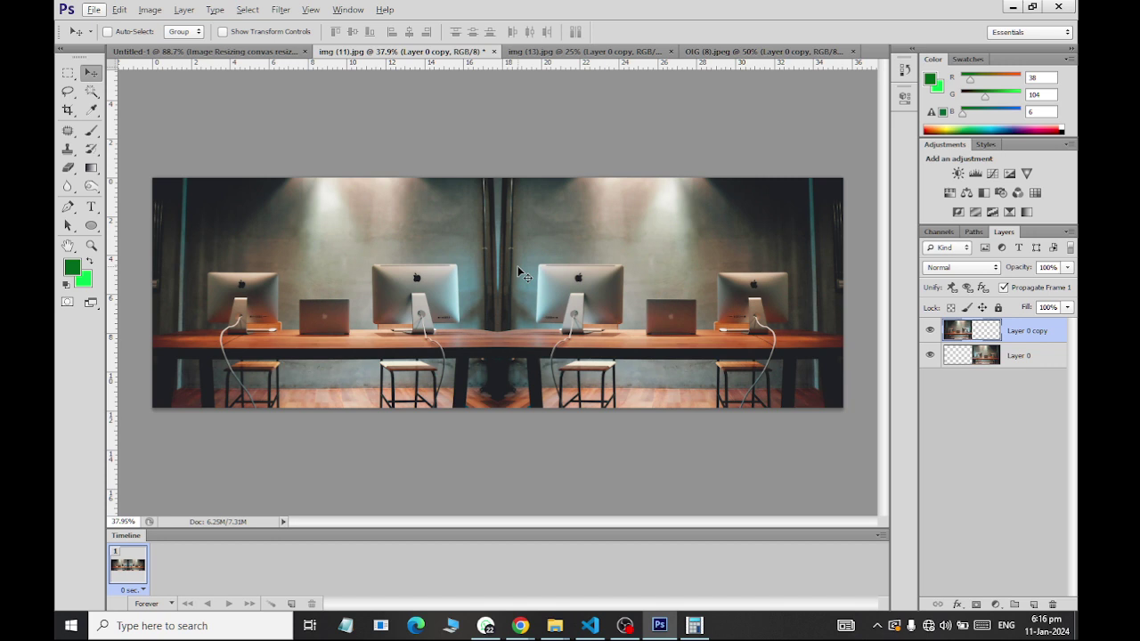
pyautogui.hotkey('ctrl', 'o')
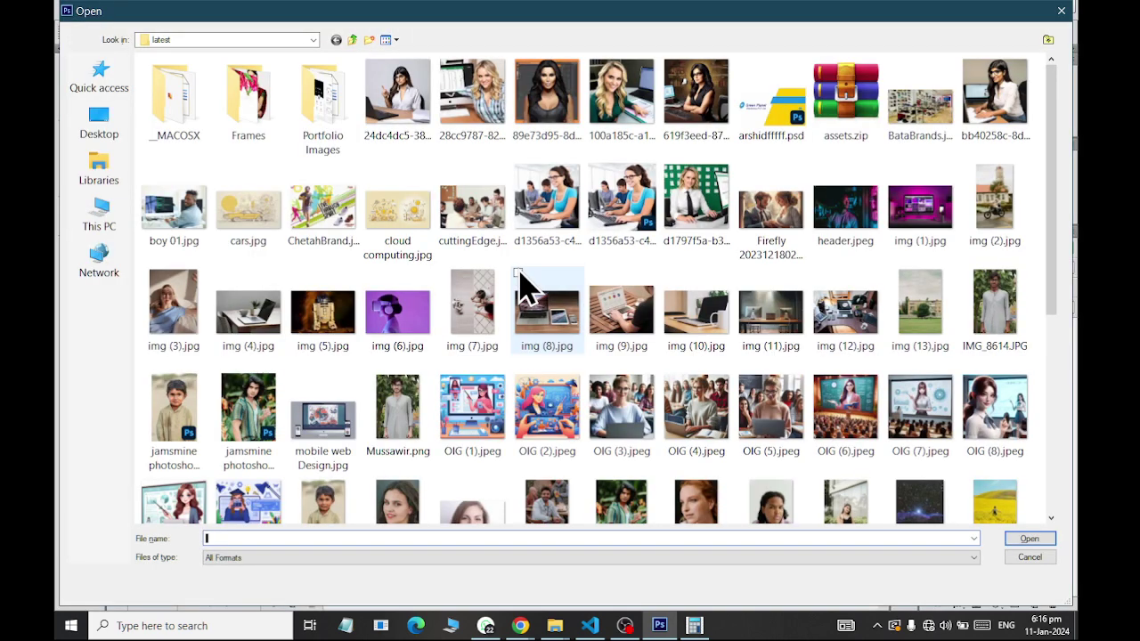
# Open the children photo img (7).jpg and convert its locked Background into Layer 0
pyautogui.click(521, 276)
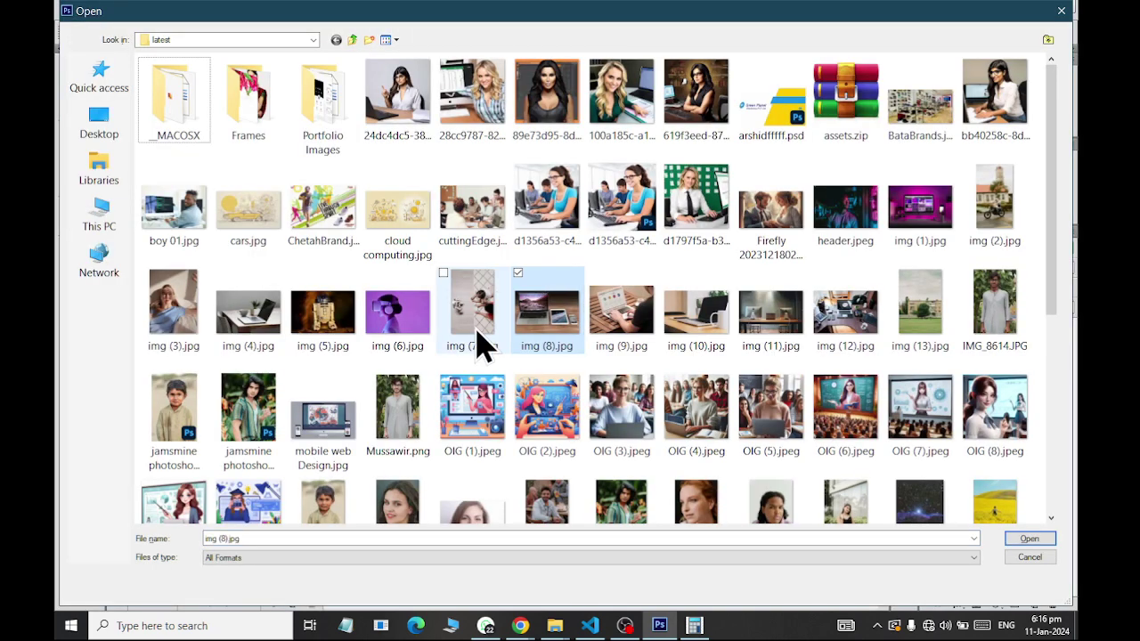
pyautogui.press('Escape')
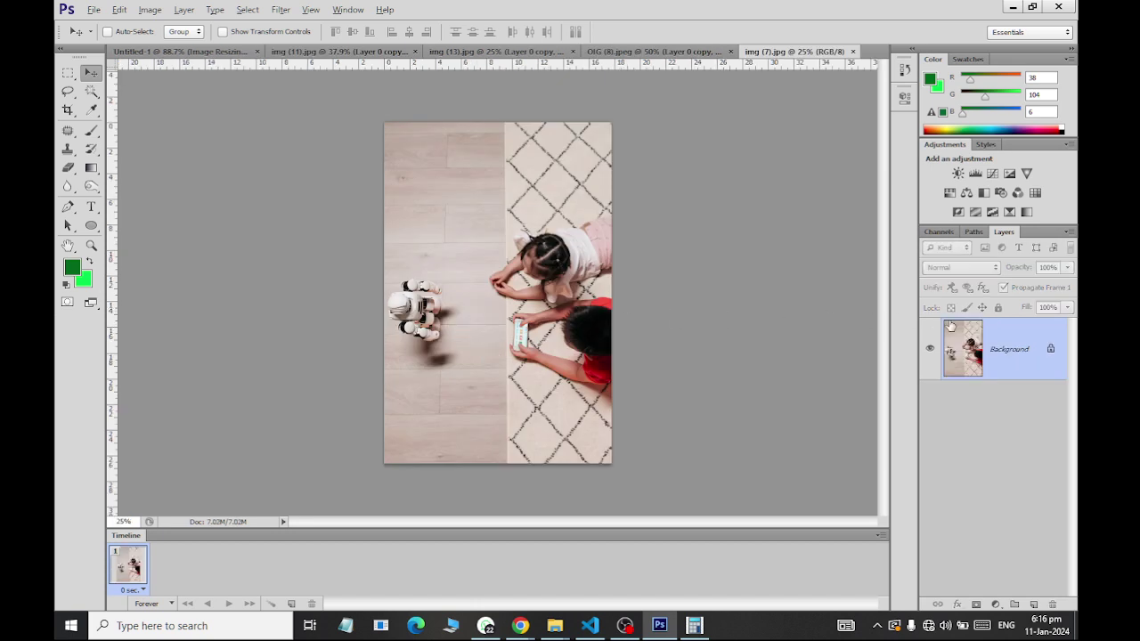
pyautogui.doubleClick(1044, 351)
pyautogui.click(746, 204)
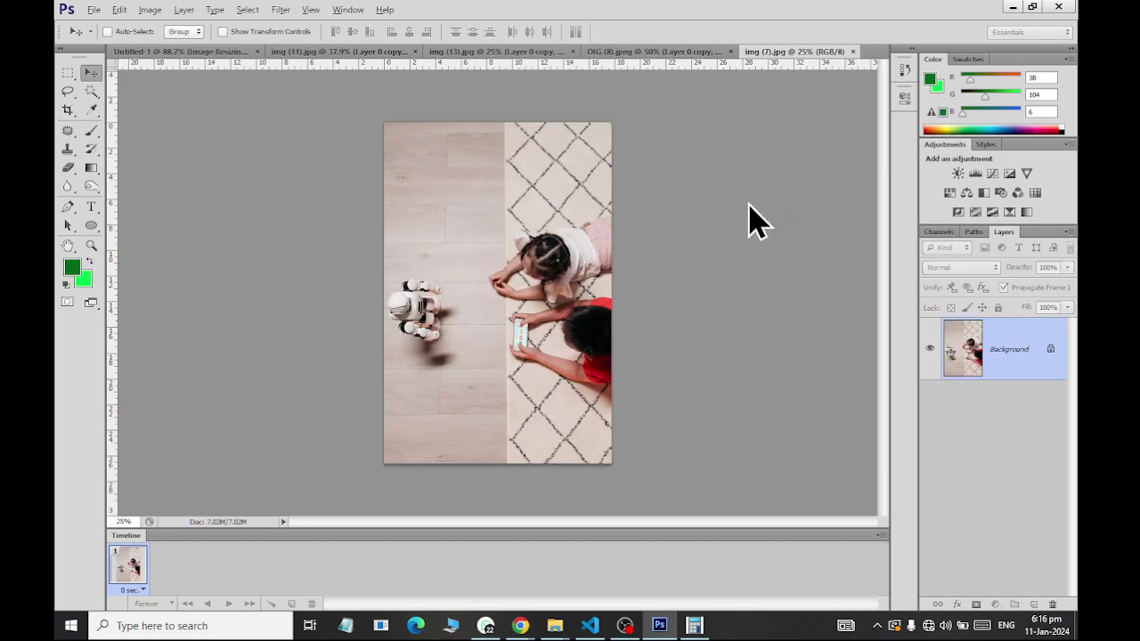
# Double the canvas height from 26.625 to 53.25 inches, keeping the photo at the top
pyautogui.click(144, 12)
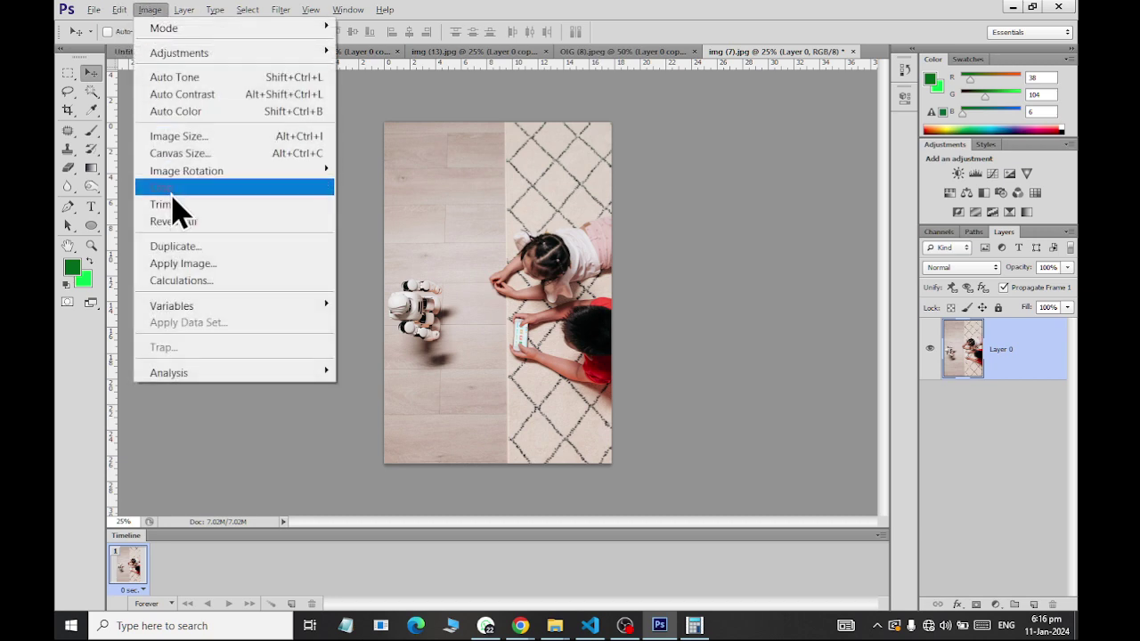
pyautogui.click(183, 153)
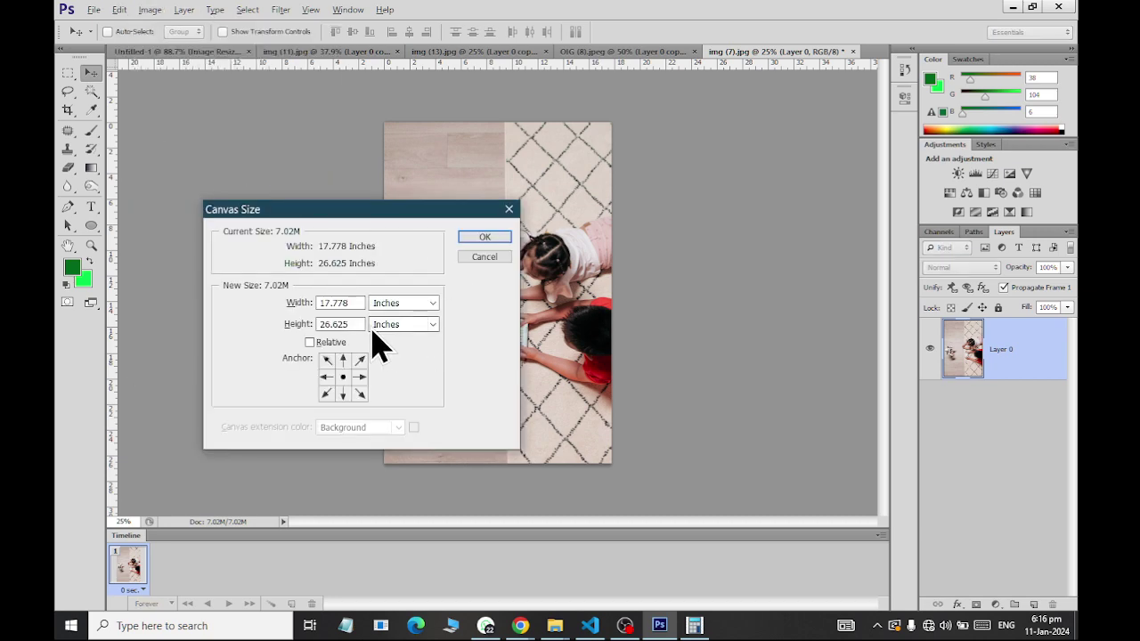
pyautogui.doubleClick(334, 324)
pyautogui.hotkey('ctrl', 'c')
pyautogui.hotkey('alt', 'Tab')
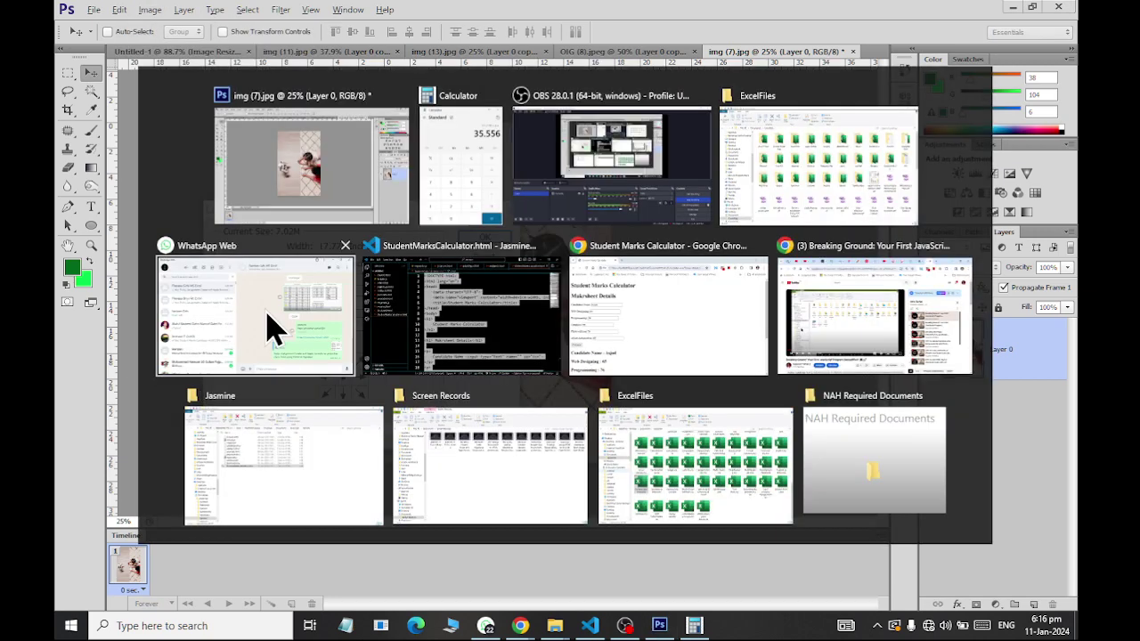
pyautogui.hotkey('ctrl', 'v')
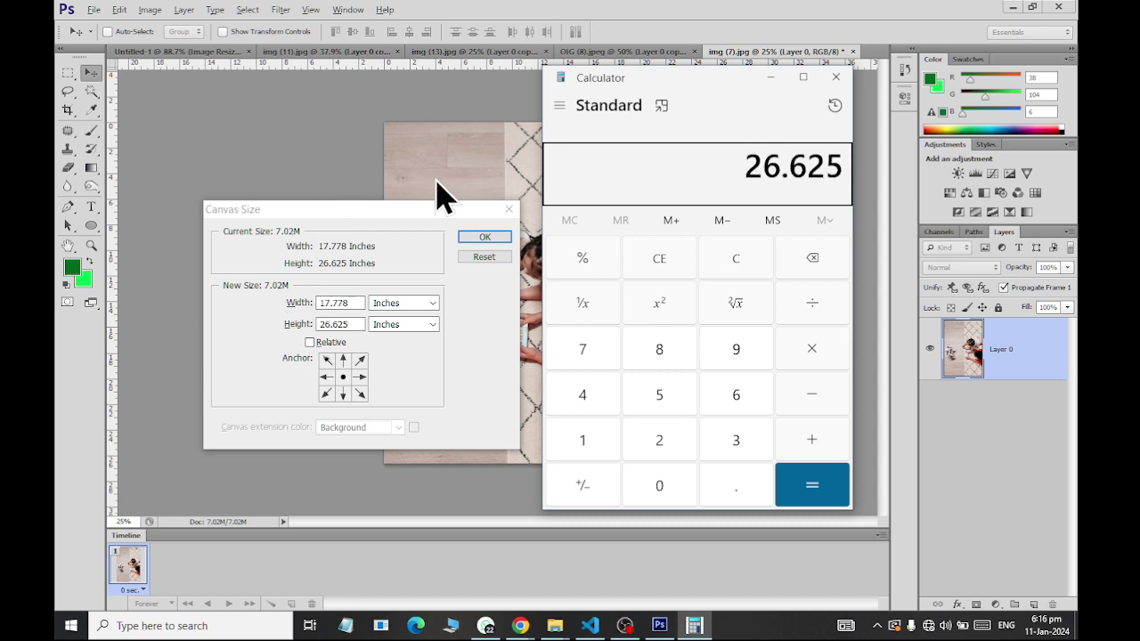
pyautogui.write('*2')
pyautogui.press('Return')
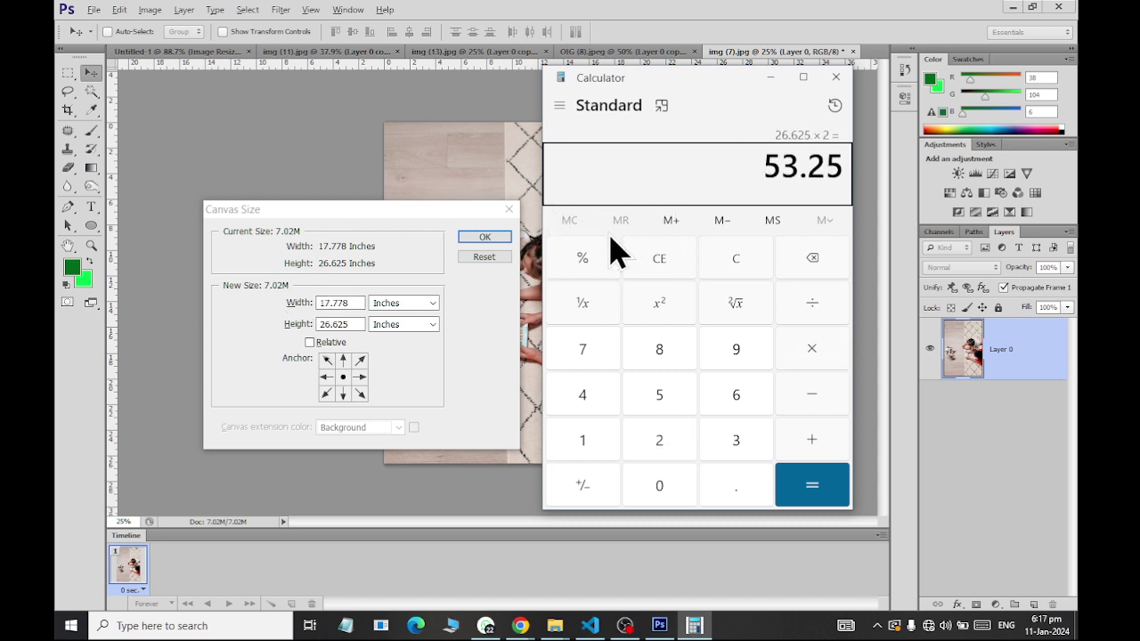
pyautogui.click(258, 331)
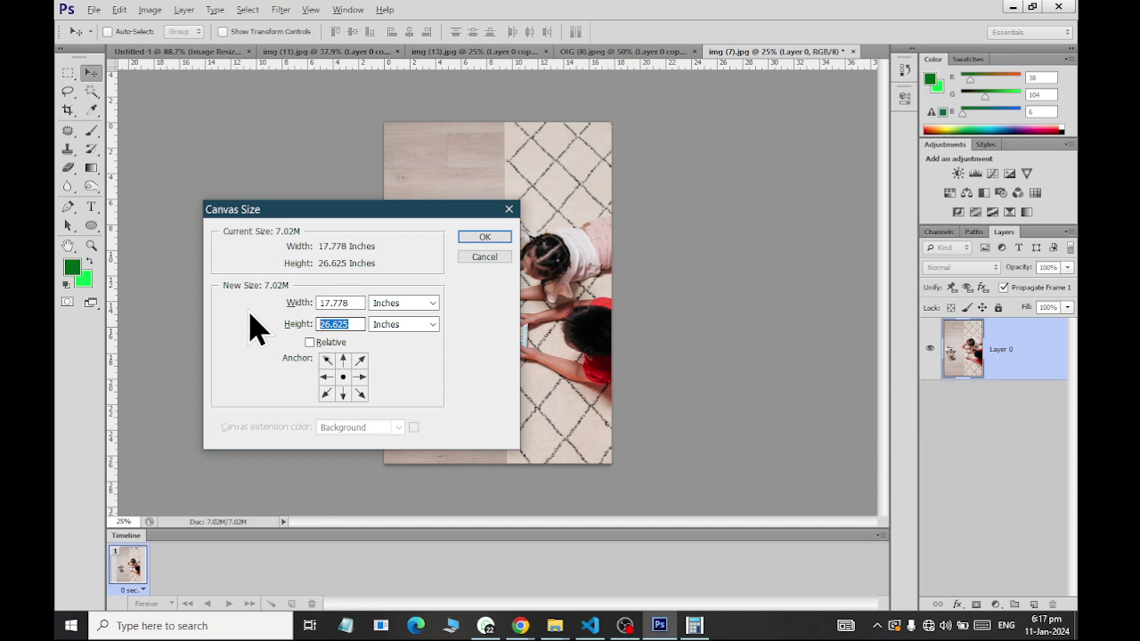
pyautogui.hotkey('ctrl', 'v')
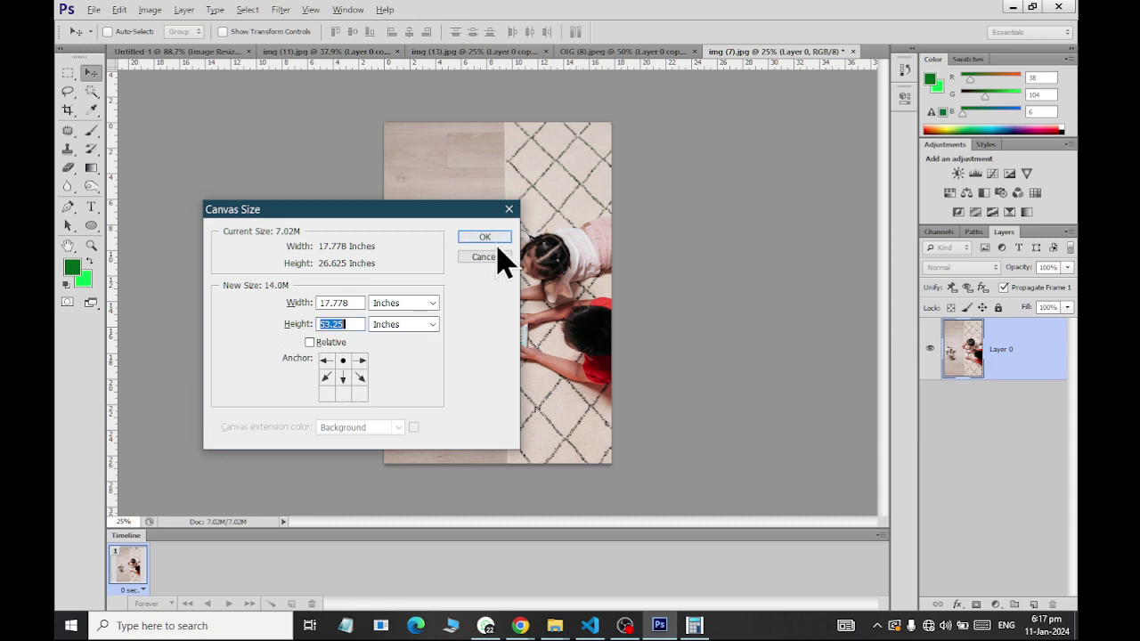
pyautogui.click(491, 240)
# Duplicate Layer 0, move the copy into the lower half, and flip it vertically beneath the original
pyautogui.hotkey('ctrl', 'j')
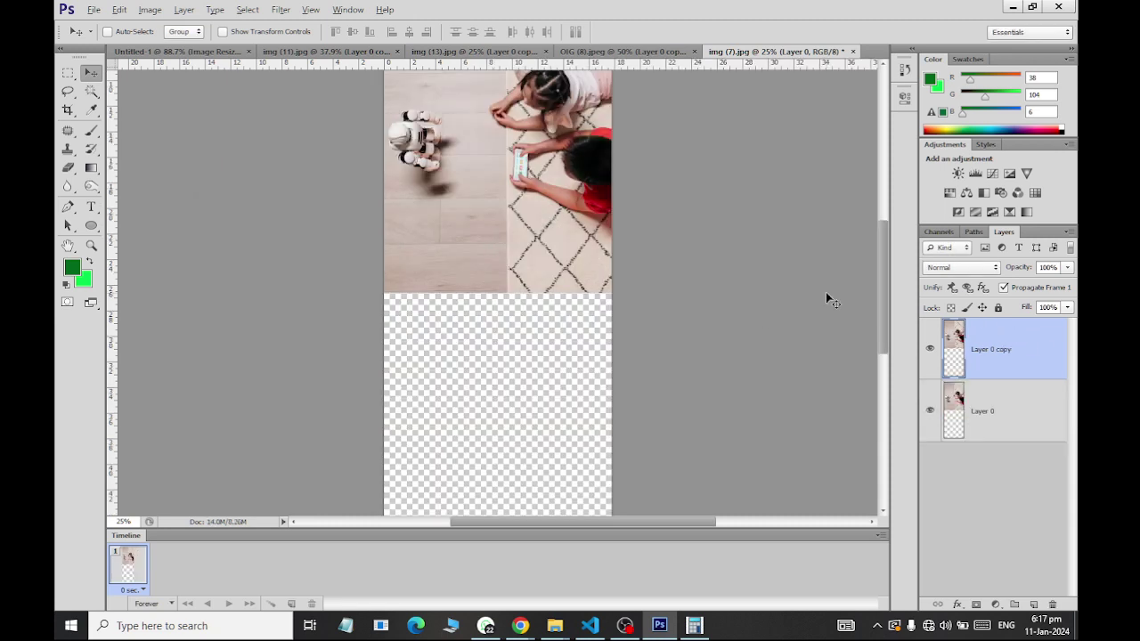
pyautogui.moveTo(503, 107)
pyautogui.mouseDown()
pyautogui.moveTo(537, 436)
pyautogui.moveTo(503, 435)
pyautogui.mouseUp()
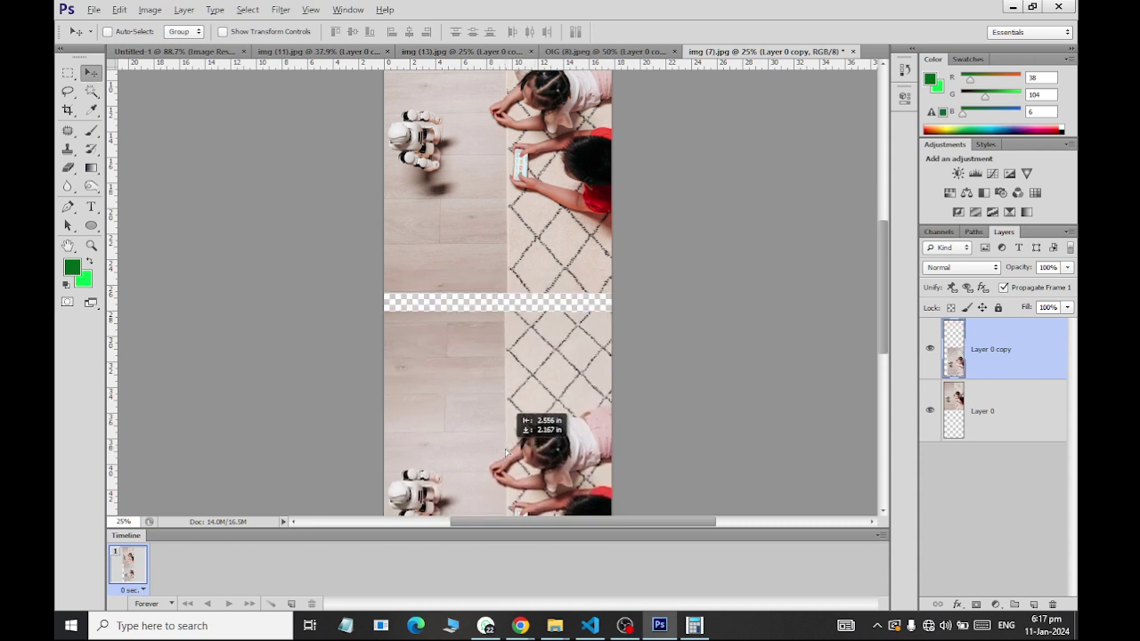
pyautogui.moveTo(503, 434); pyautogui.dragTo(506, 443)
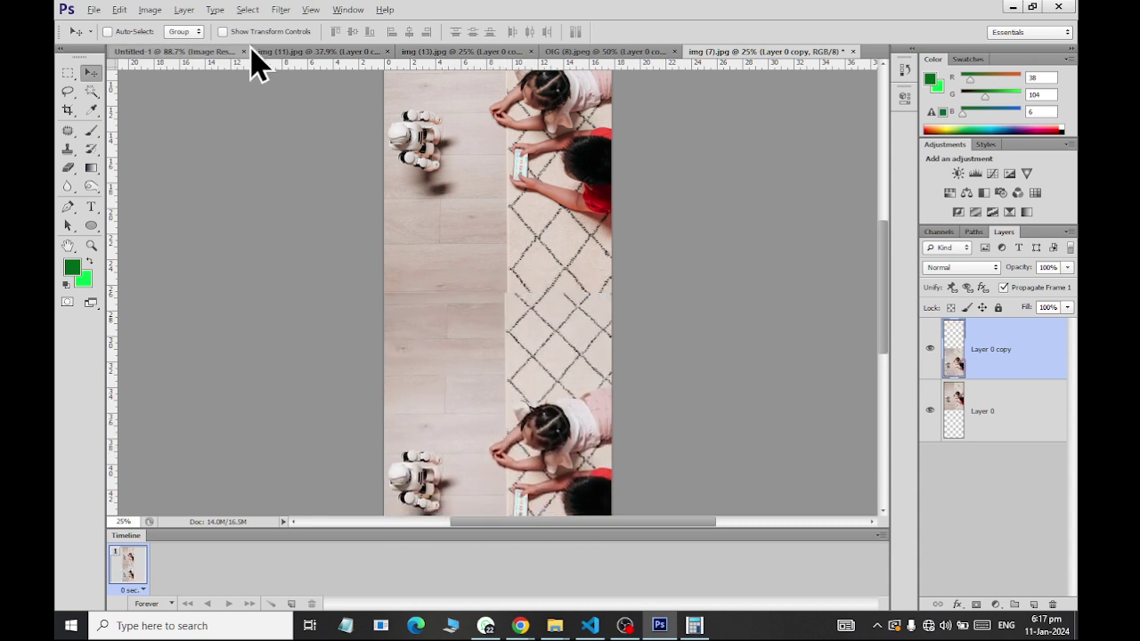
pyautogui.click(119, 9)
pyautogui.moveTo(253, 356)
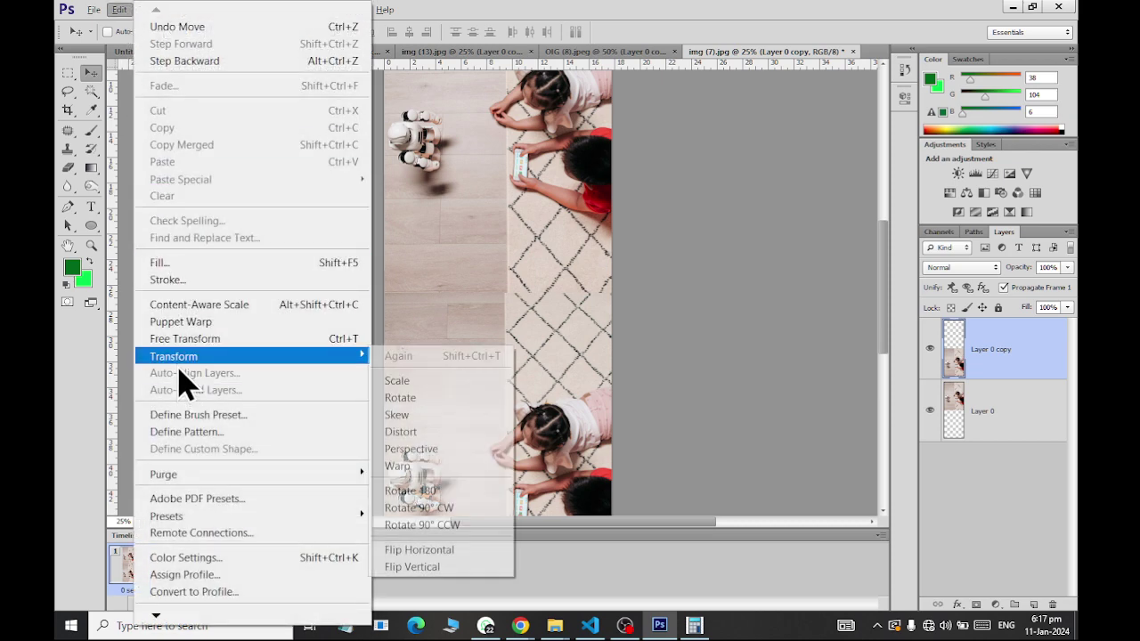
pyautogui.click(467, 570)
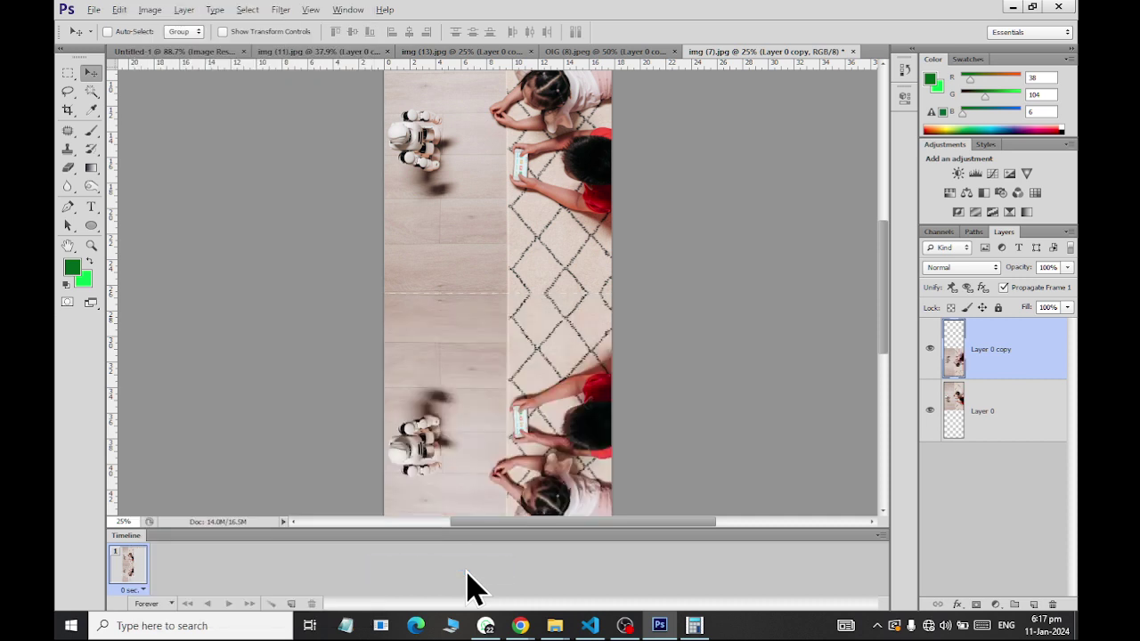
pyautogui.moveTo(527, 369); pyautogui.dragTo(517, 390)
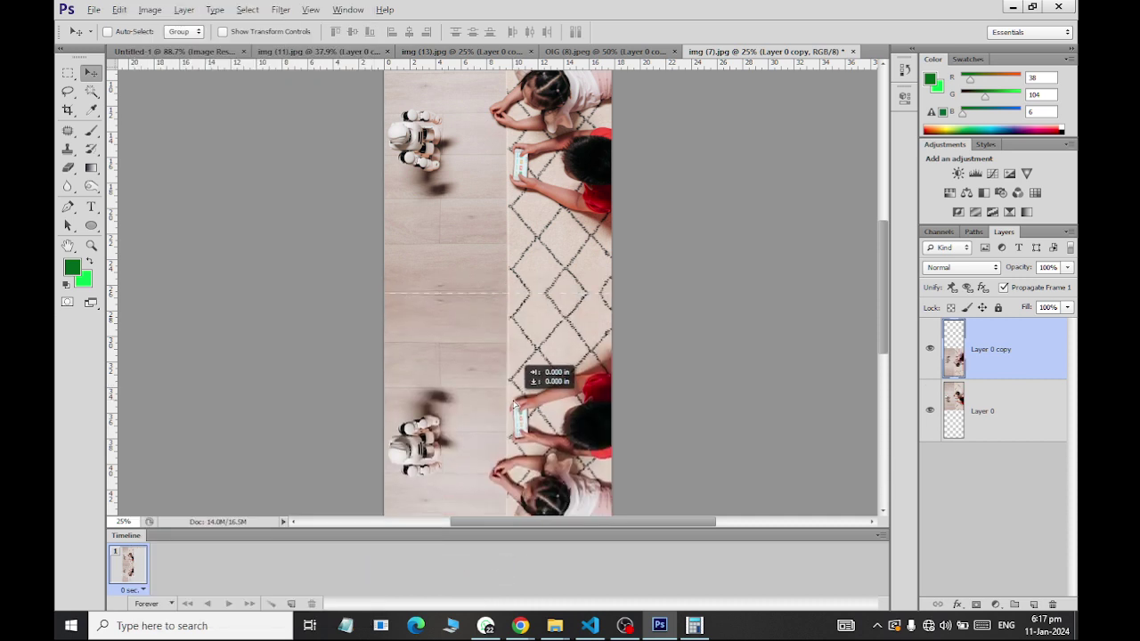
pyautogui.scroll(-4, 608, 251)
pyautogui.scroll(2, 609, 250)
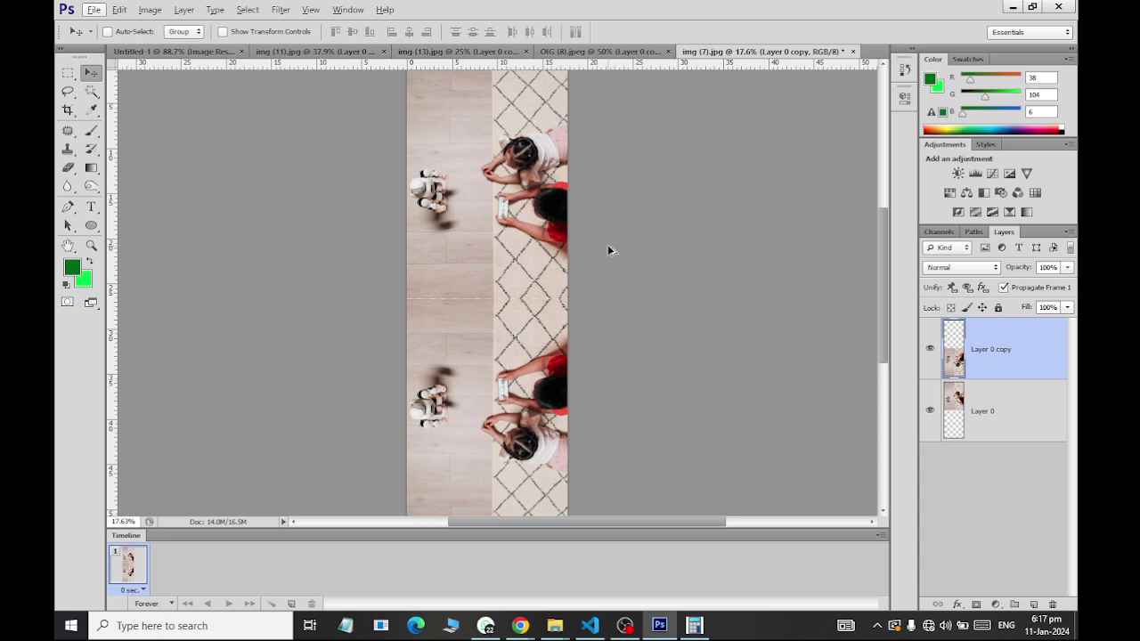
# Switch to the Untitled-1 document with the IMAGE RESIZING title banner
pyautogui.click(158, 51)
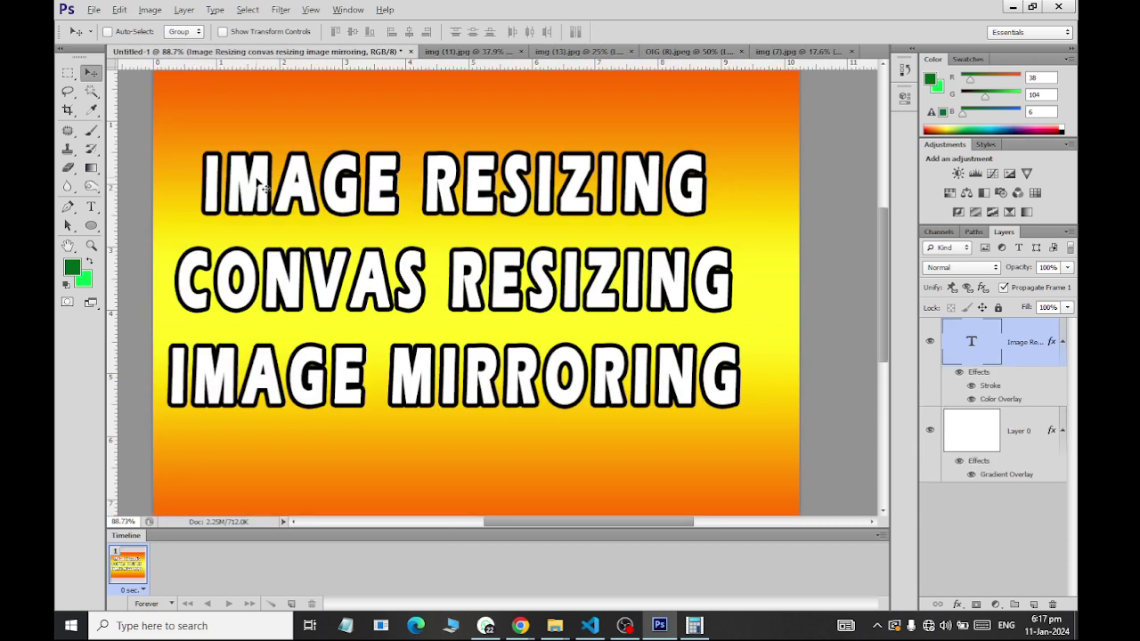